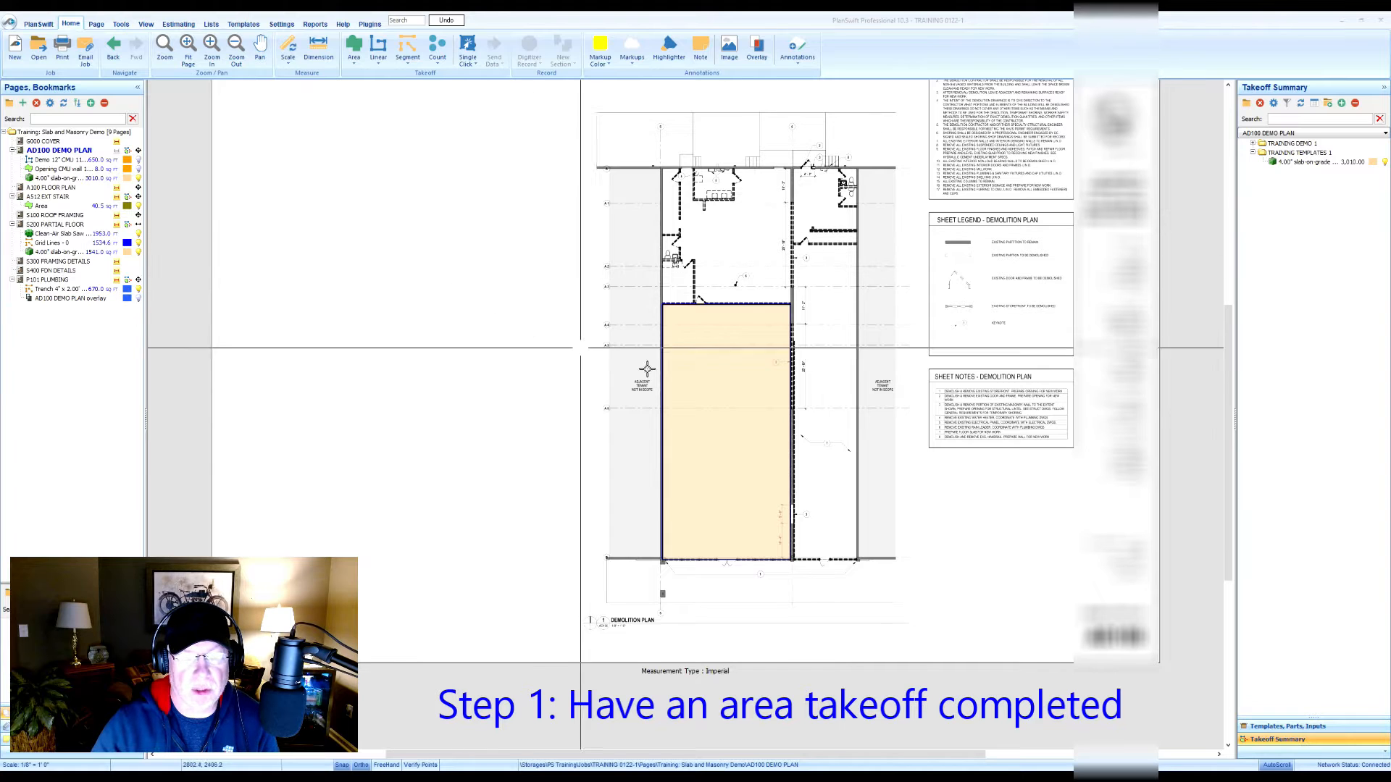
- Select the completed 4.00" slab-on-grade area takeoff on the demolition plan
click(709, 392)
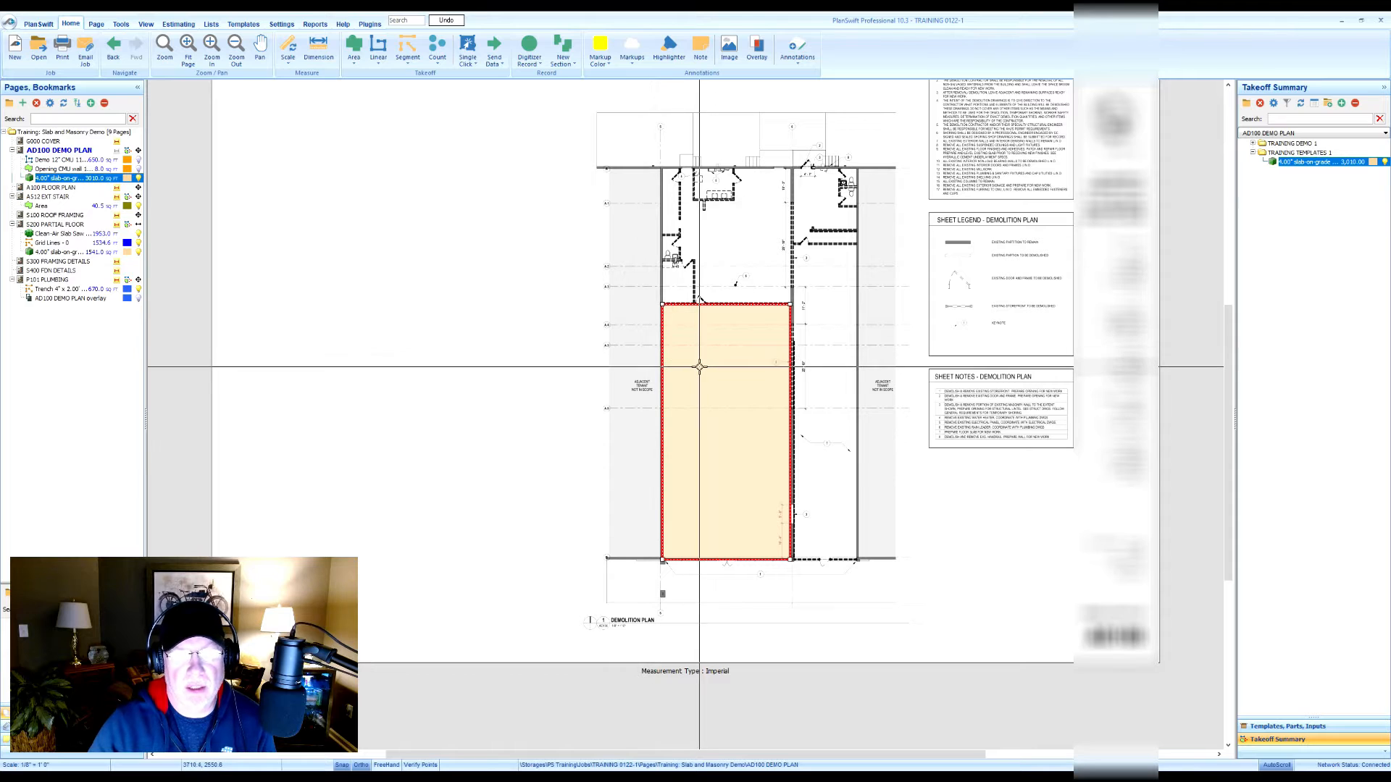
click(603, 390)
click(710, 398)
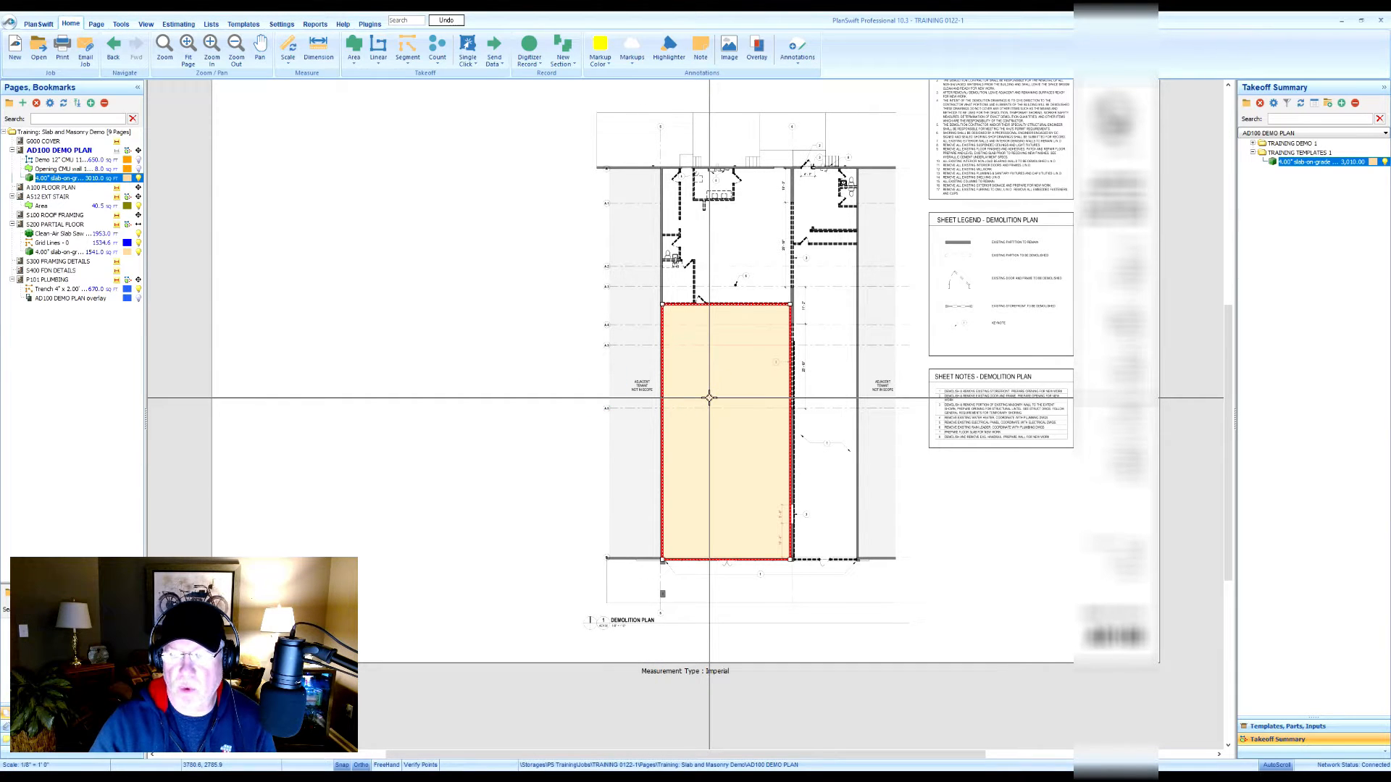
mouse_move(735, 410)
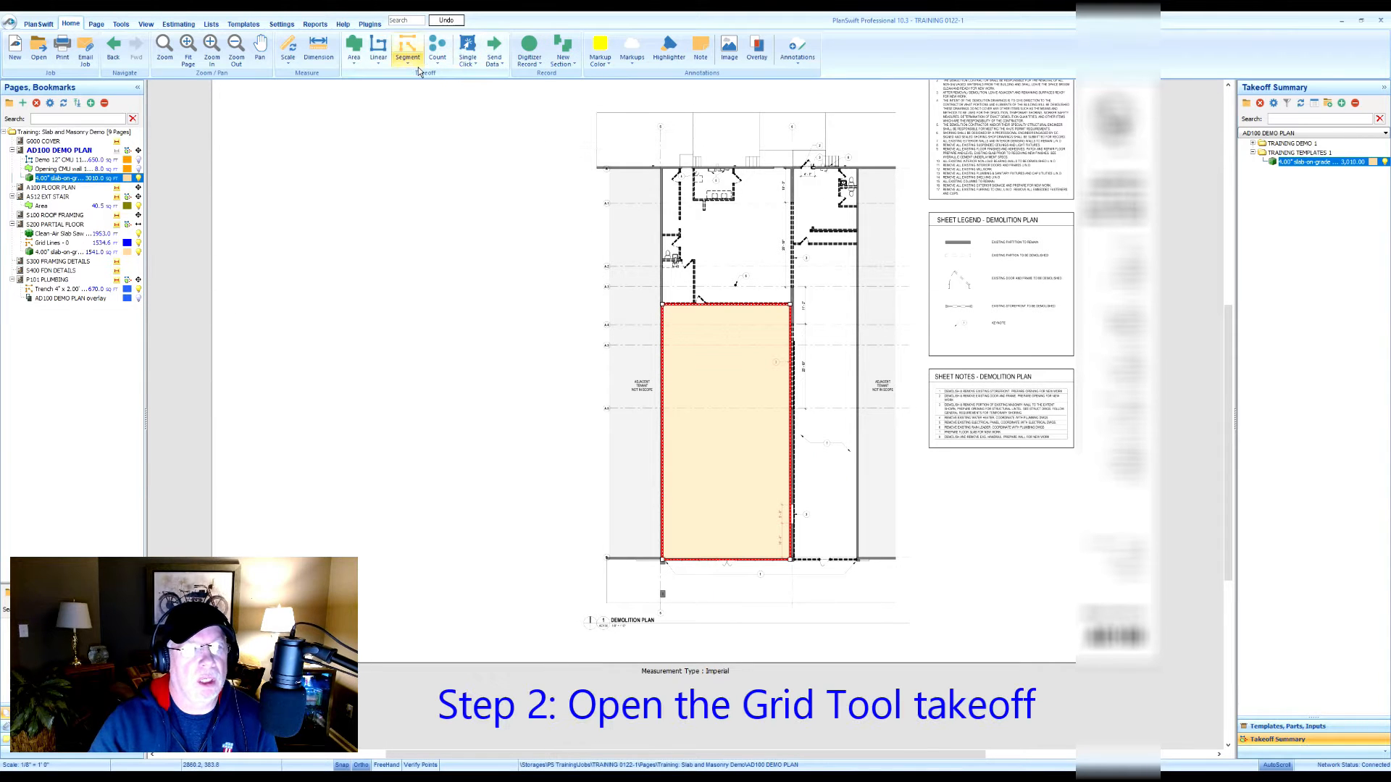
- Start a new Grid Tool area takeoff and name it Slab Sawcutting
click(355, 67)
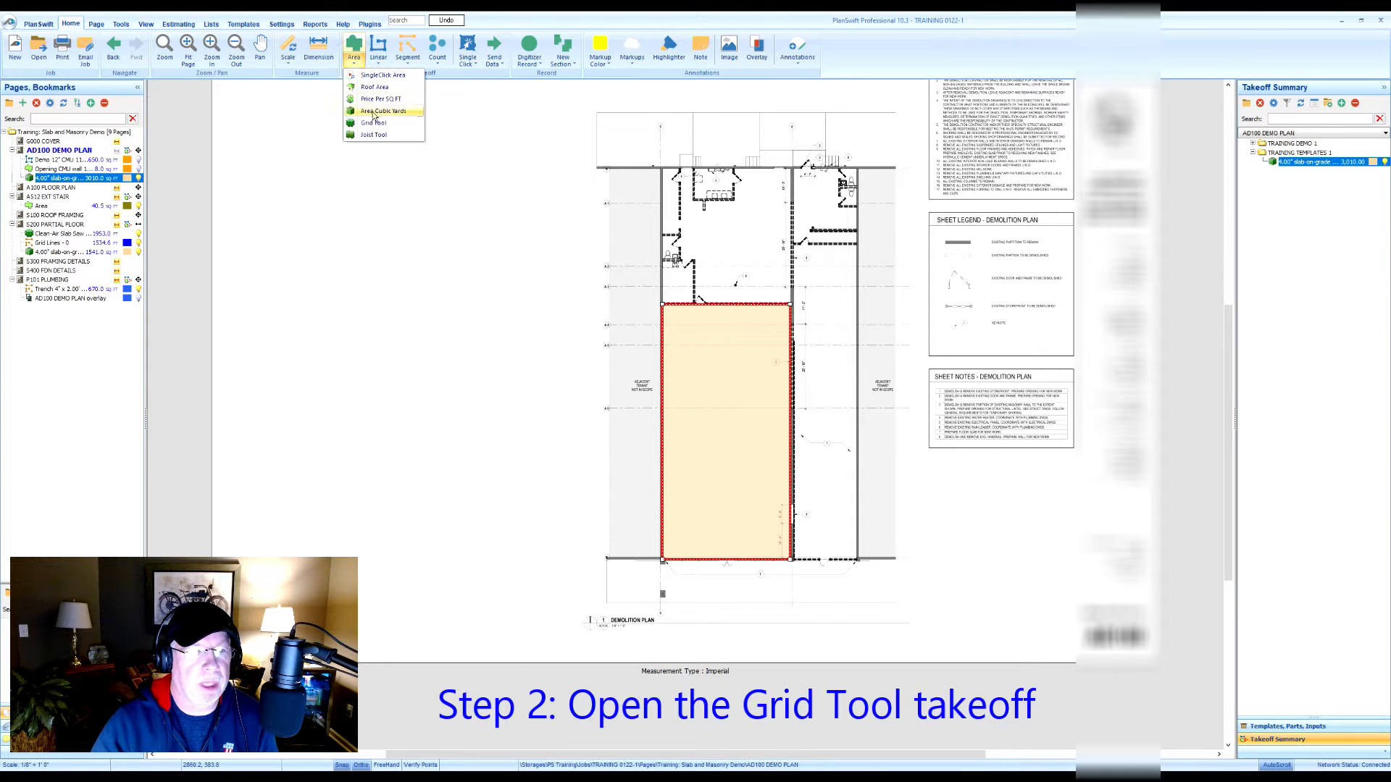
click(369, 124)
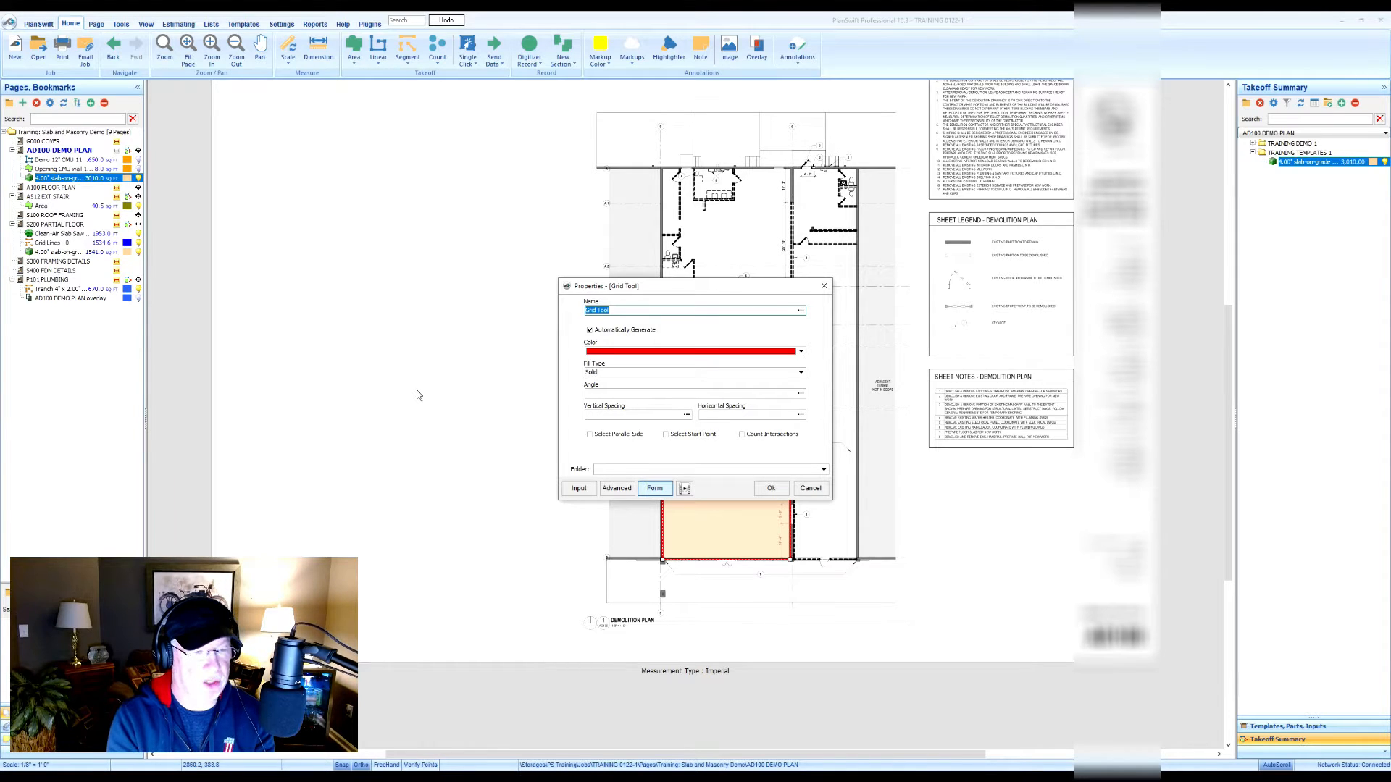
key(BackSpace)
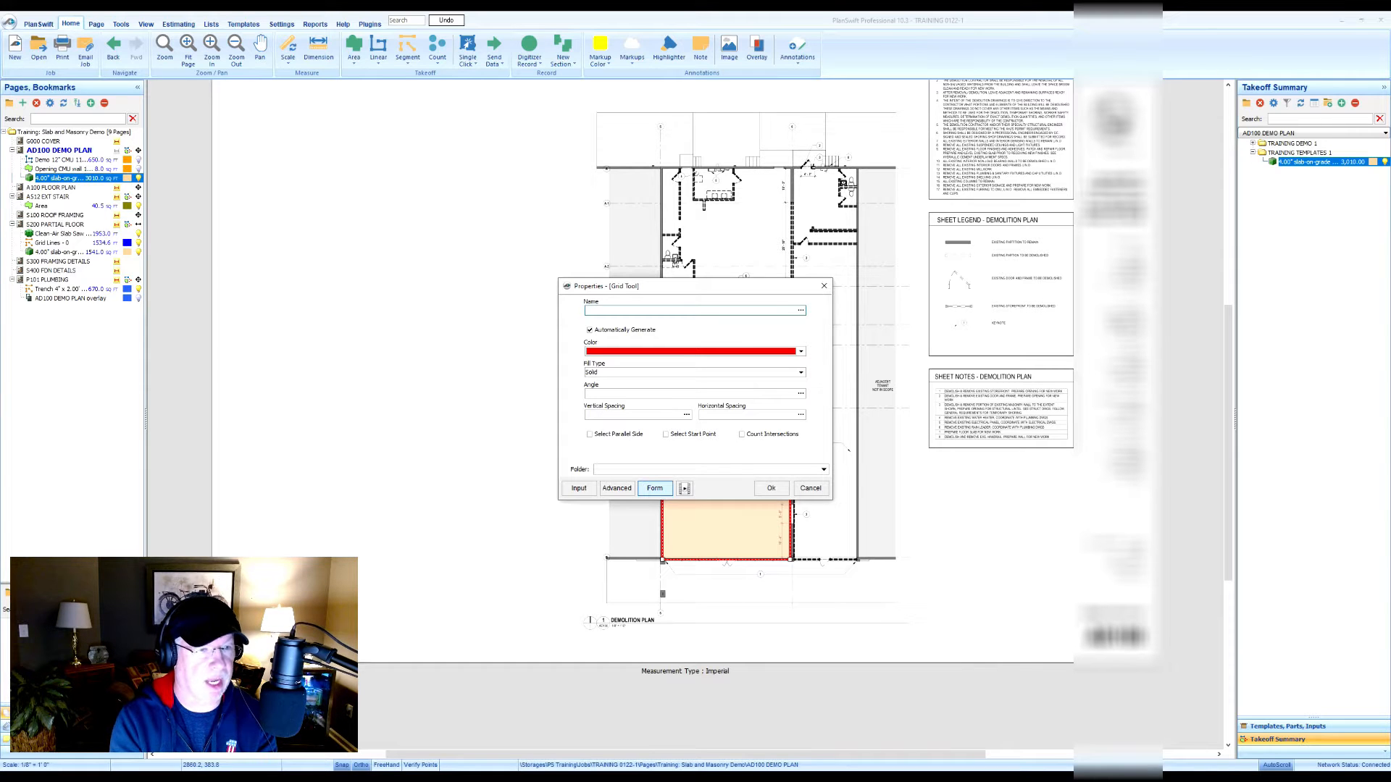
text(Slab S)
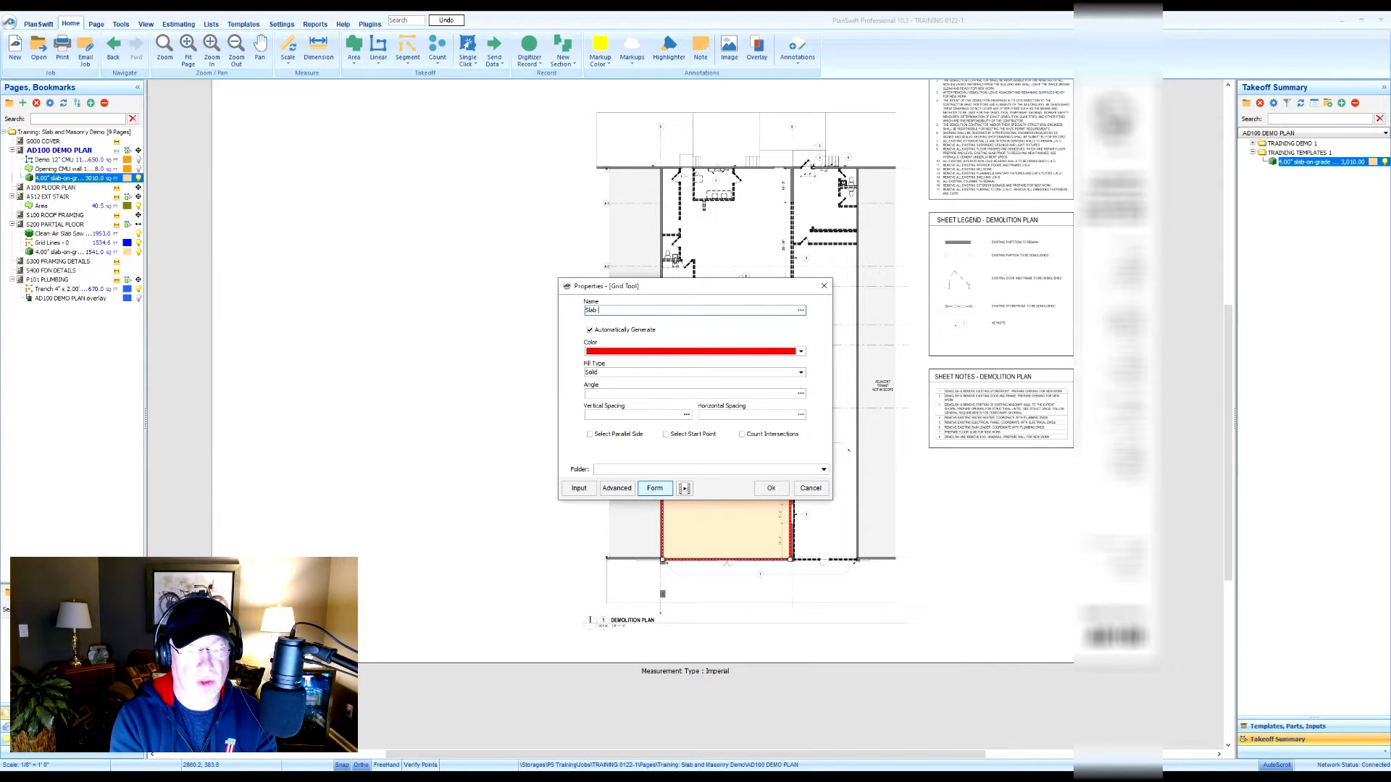
text(awcutting)
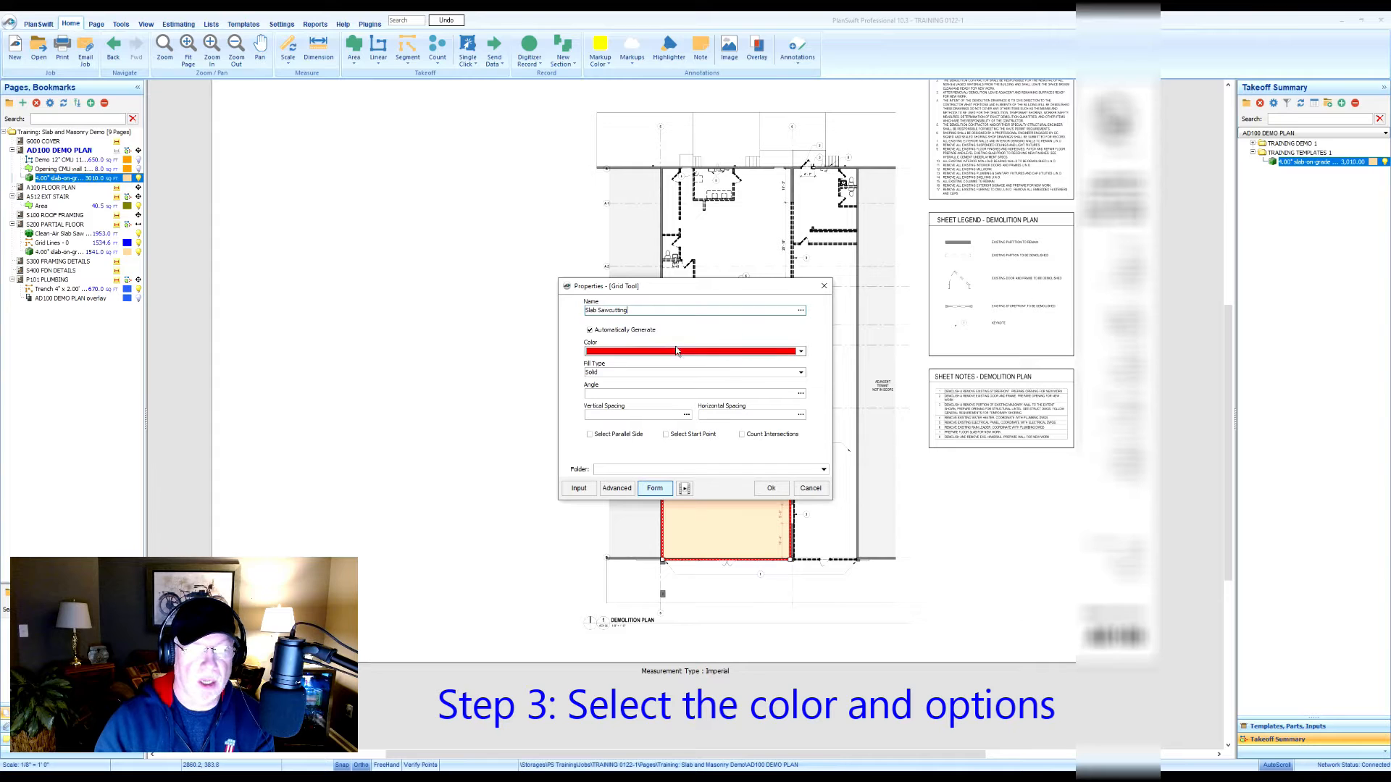
- Set the Slab Sawcutting takeoff's fill color to None
click(801, 352)
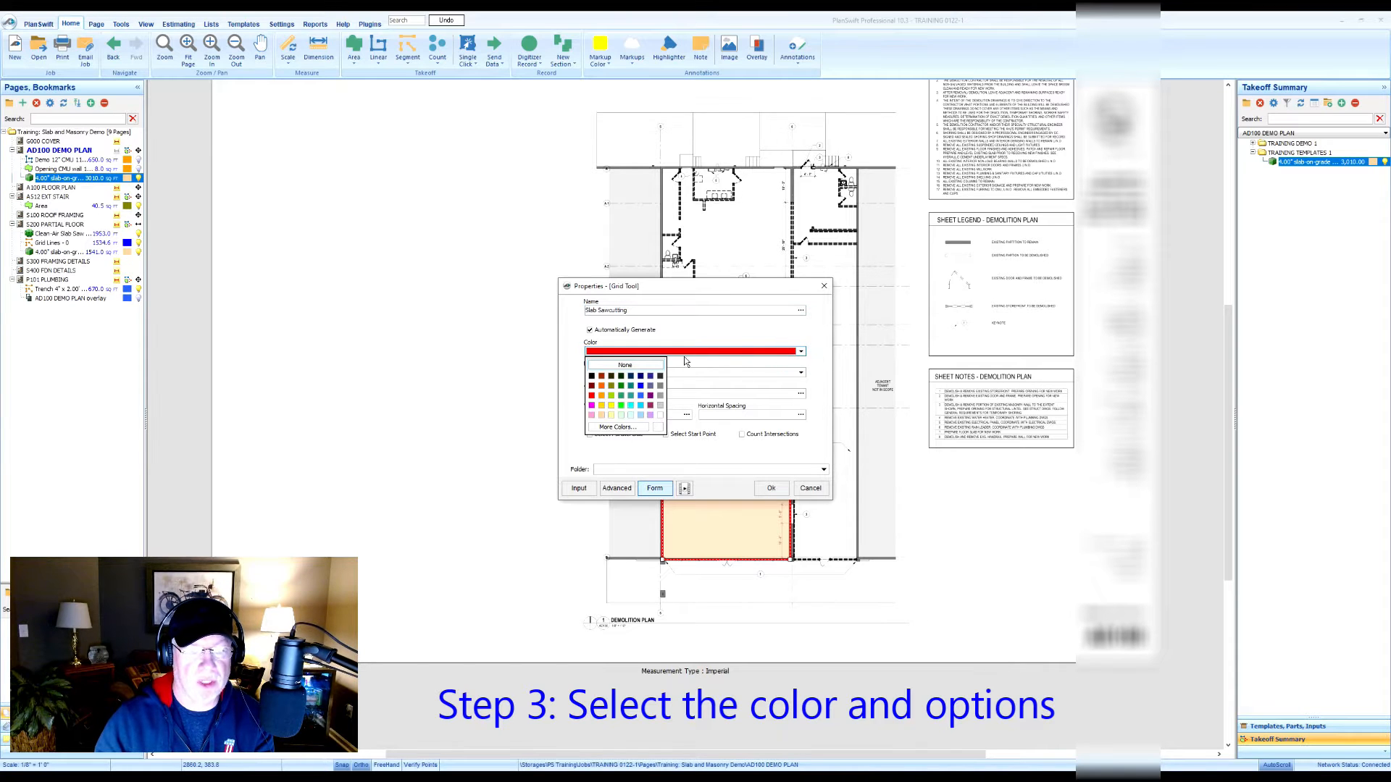
click(650, 367)
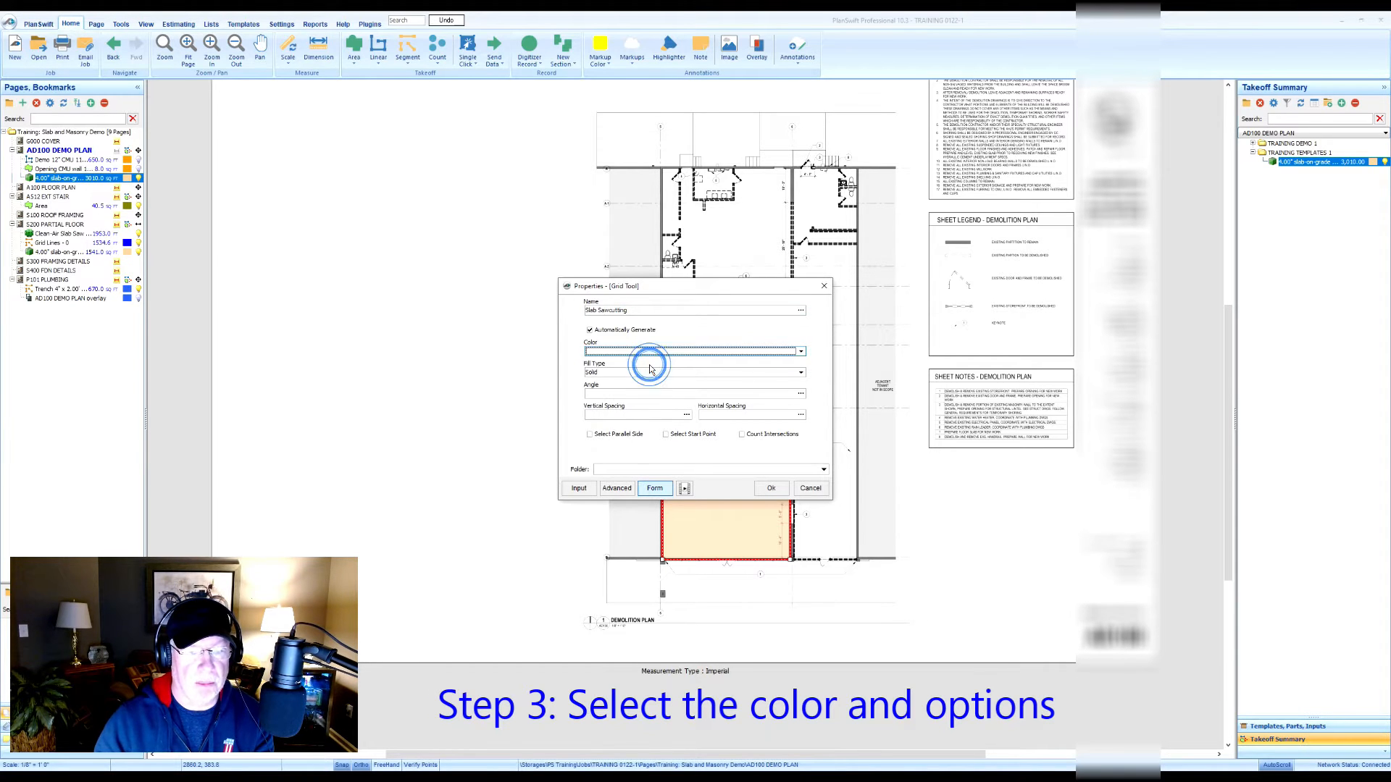
click(801, 351)
click(625, 365)
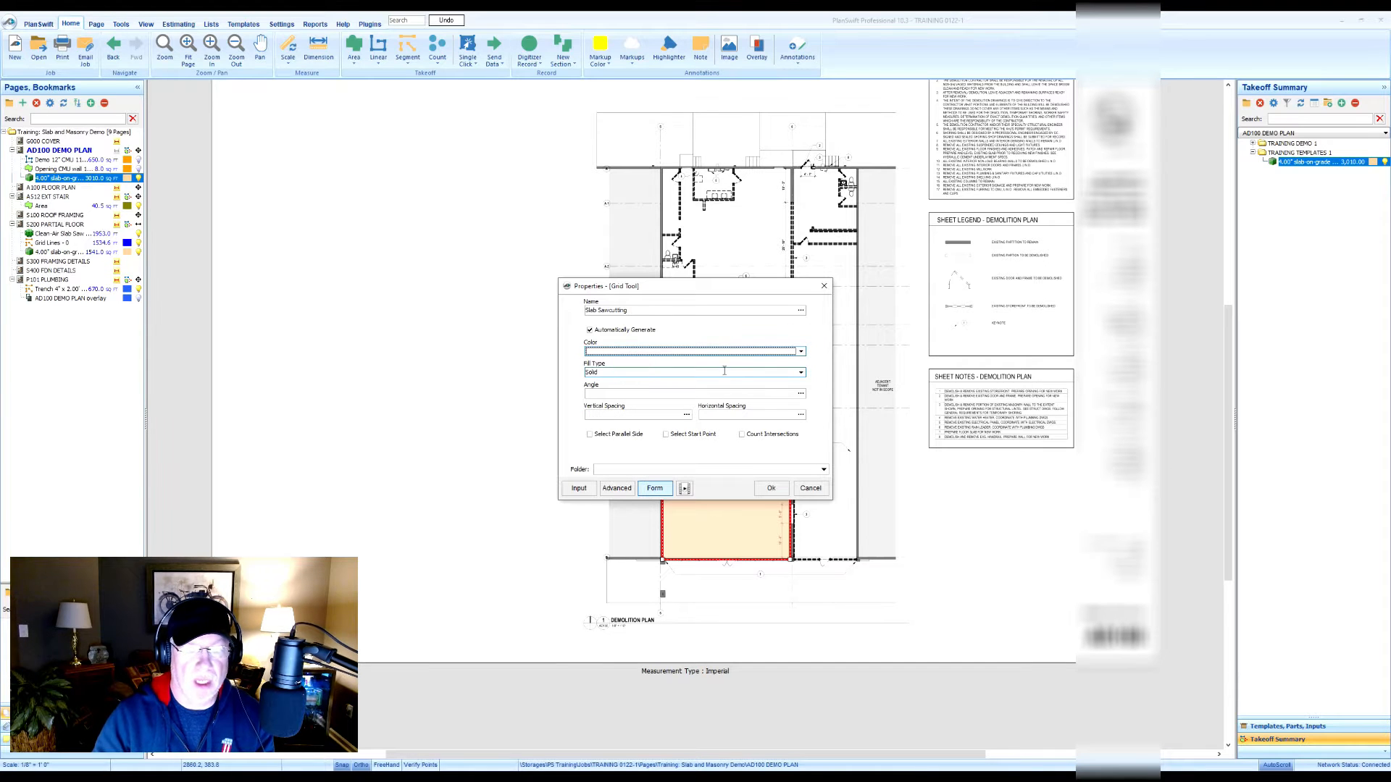
- Set the grid's vertical and horizontal spacing to 48 each and accept the takeoff properties
click(631, 418)
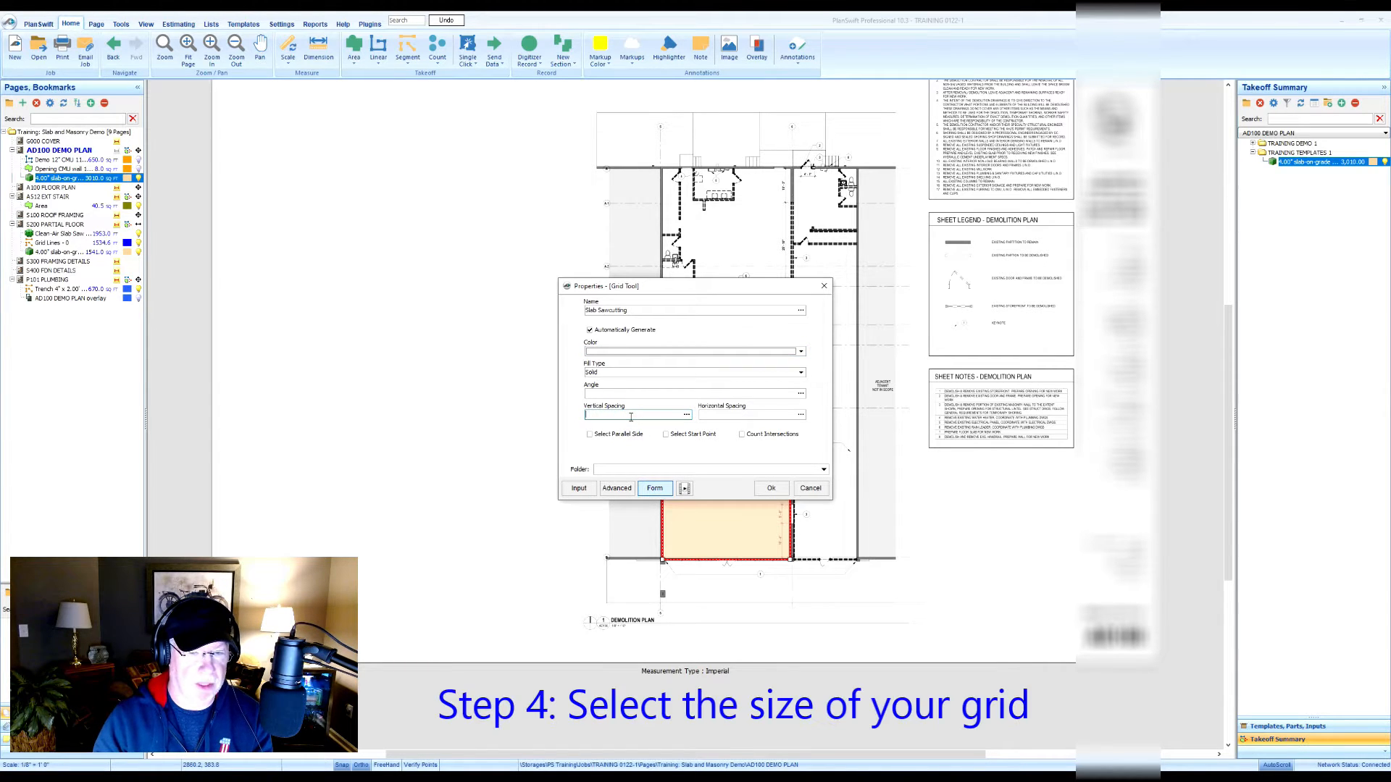
text(48)
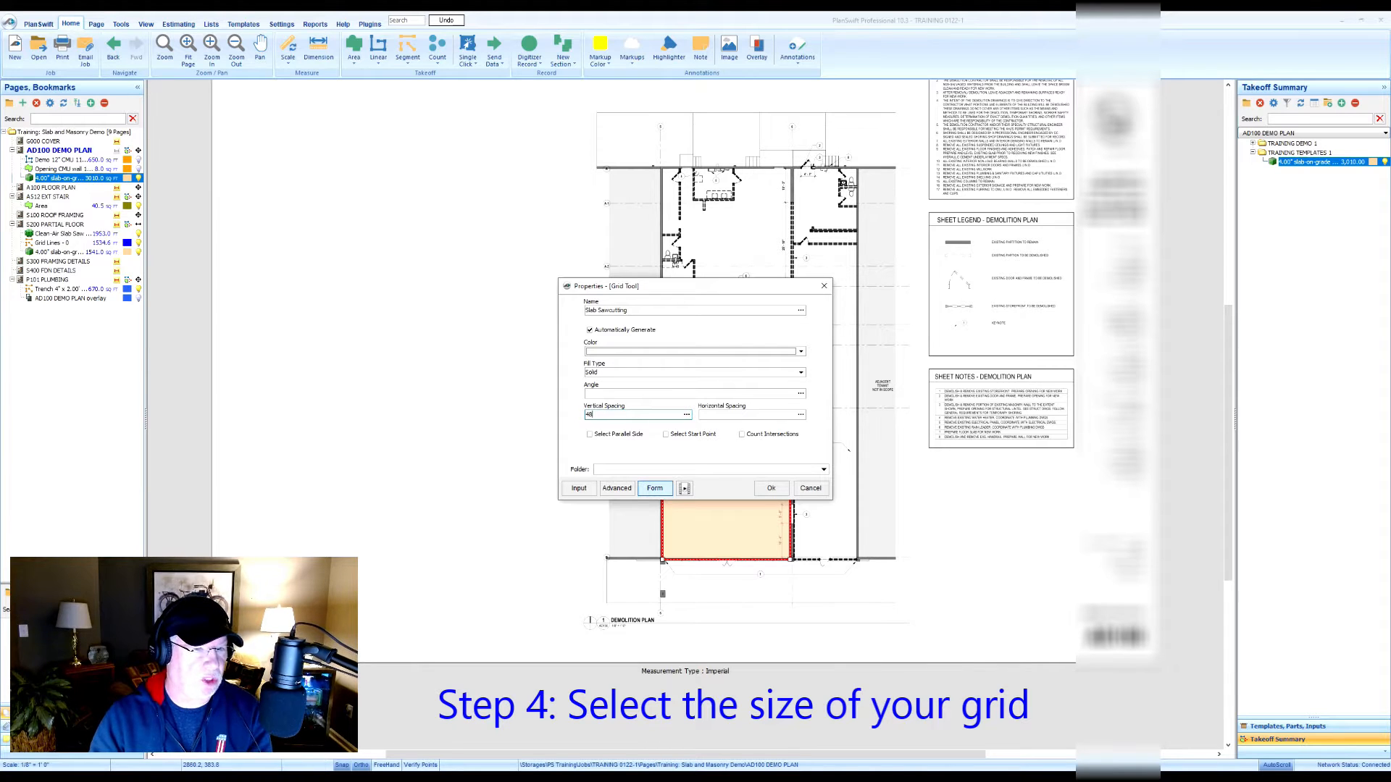
click(717, 414)
text(48)
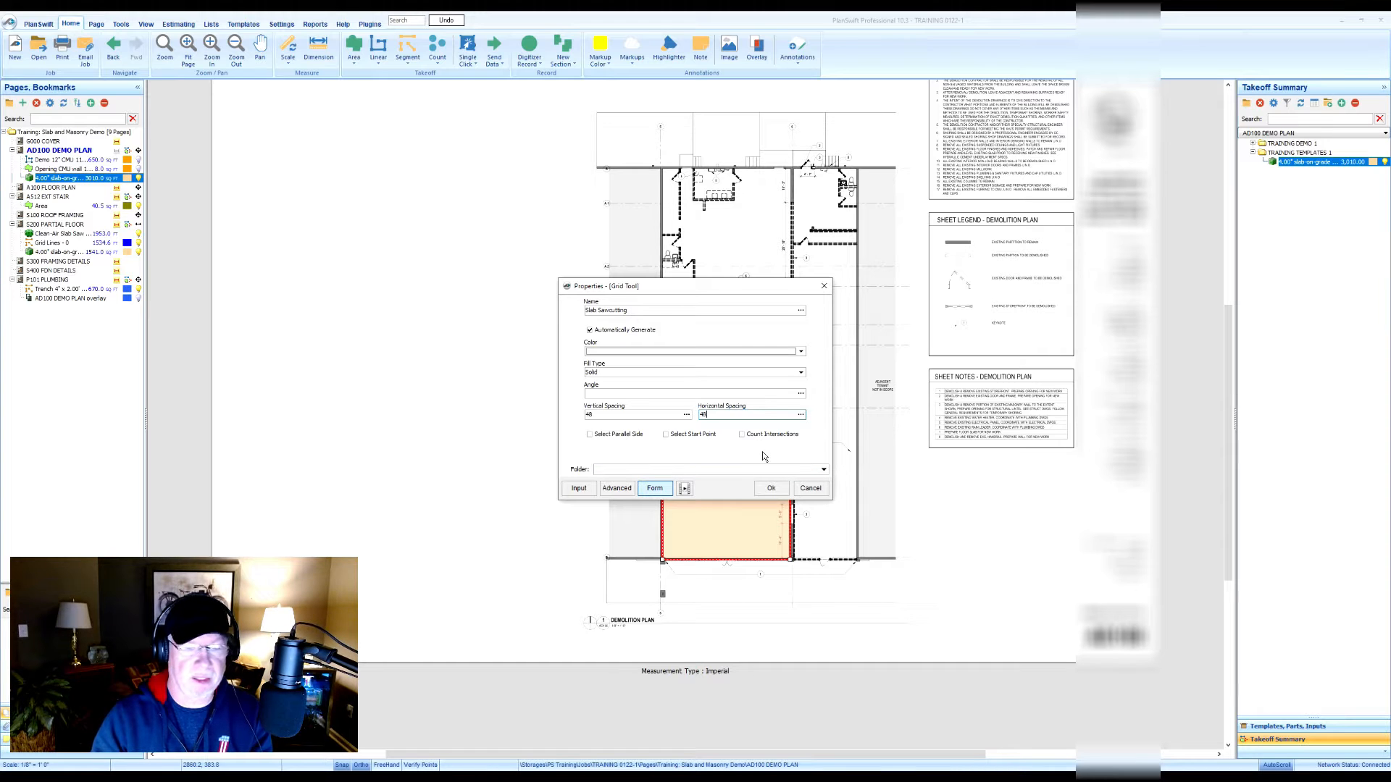
click(768, 487)
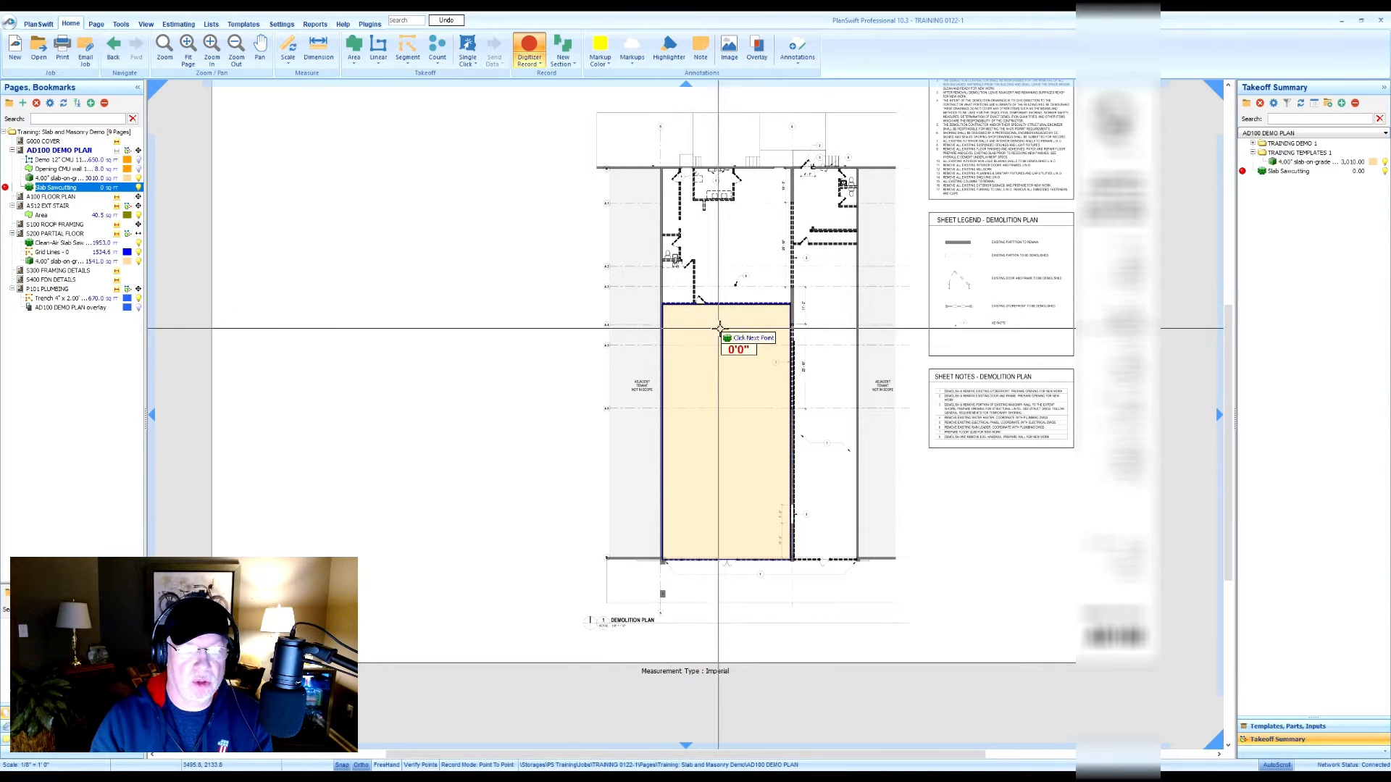
- Trace the grid takeoff around the four corners of the shaded slab area and finish recording
click(667, 307)
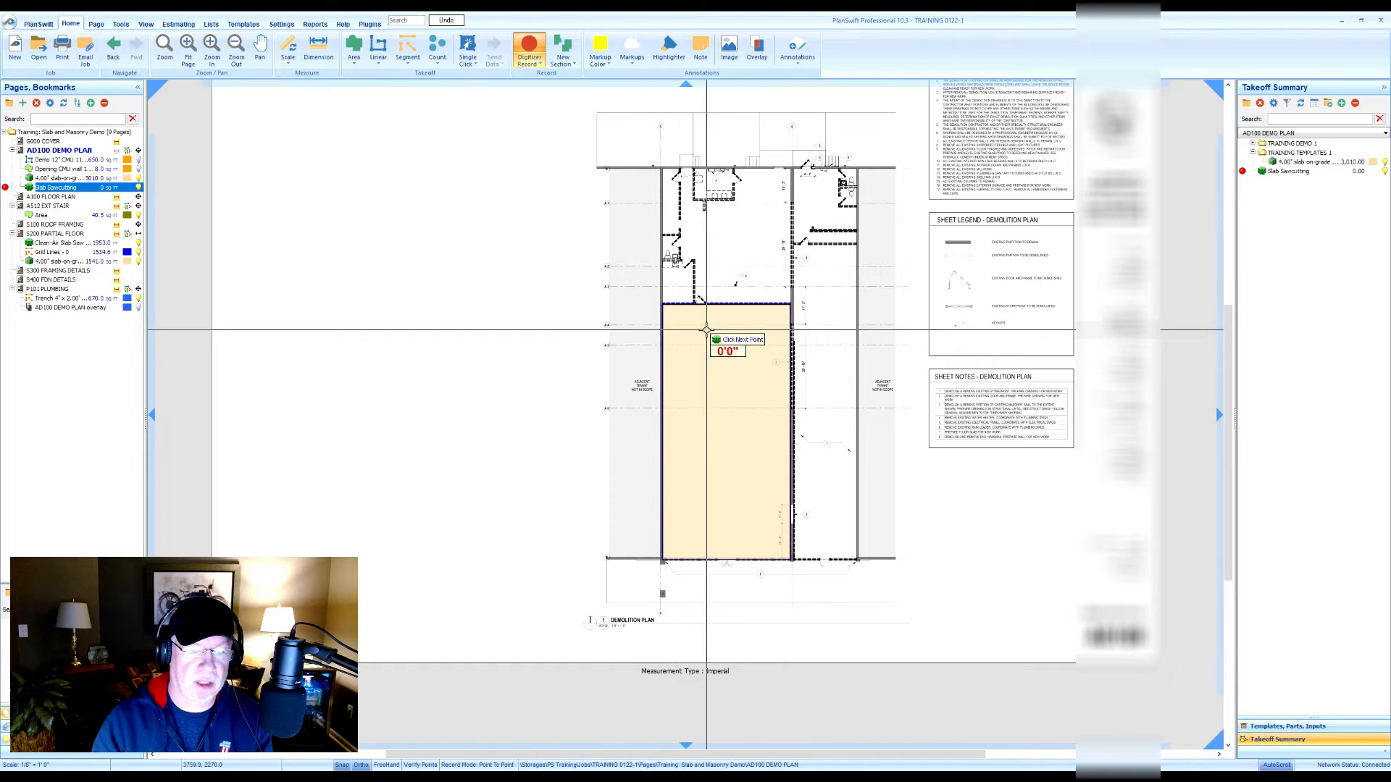
click(669, 311)
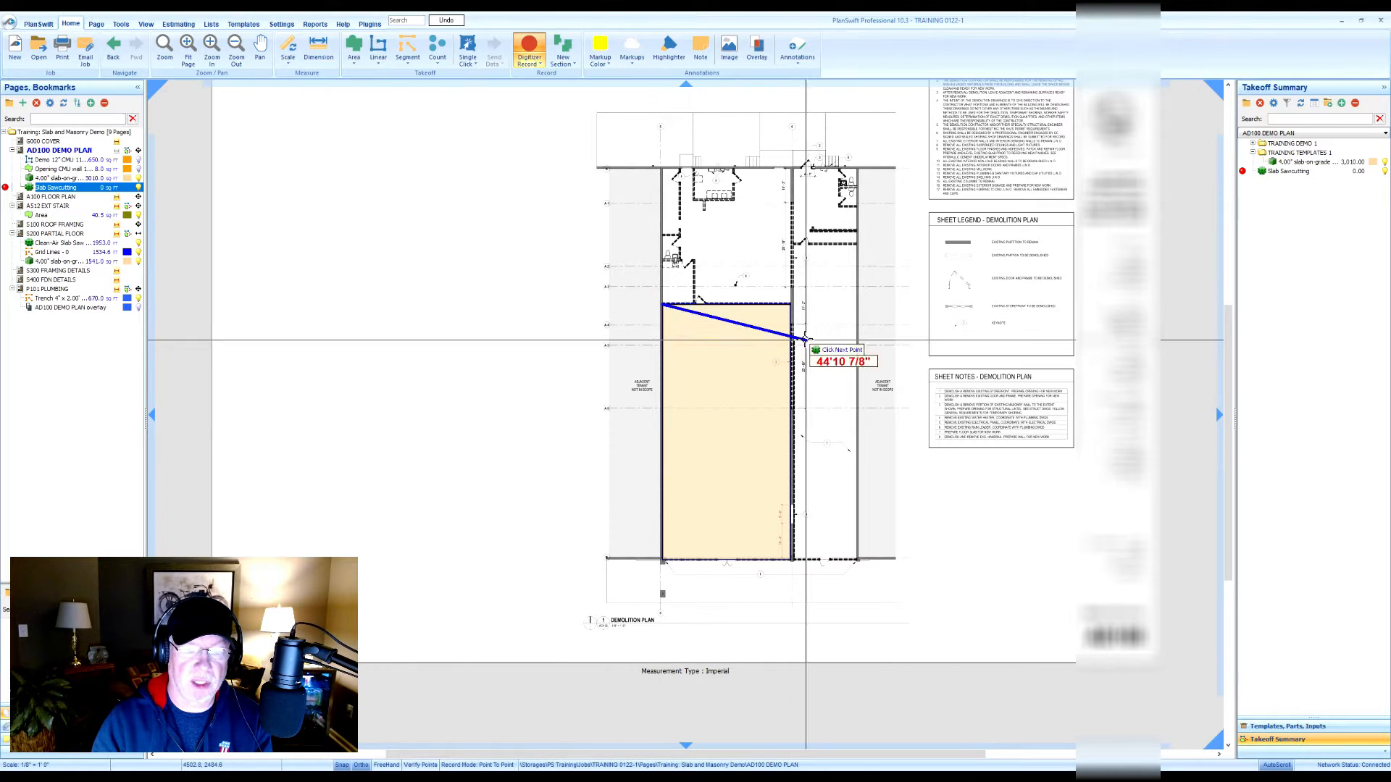
click(790, 306)
click(791, 560)
click(664, 561)
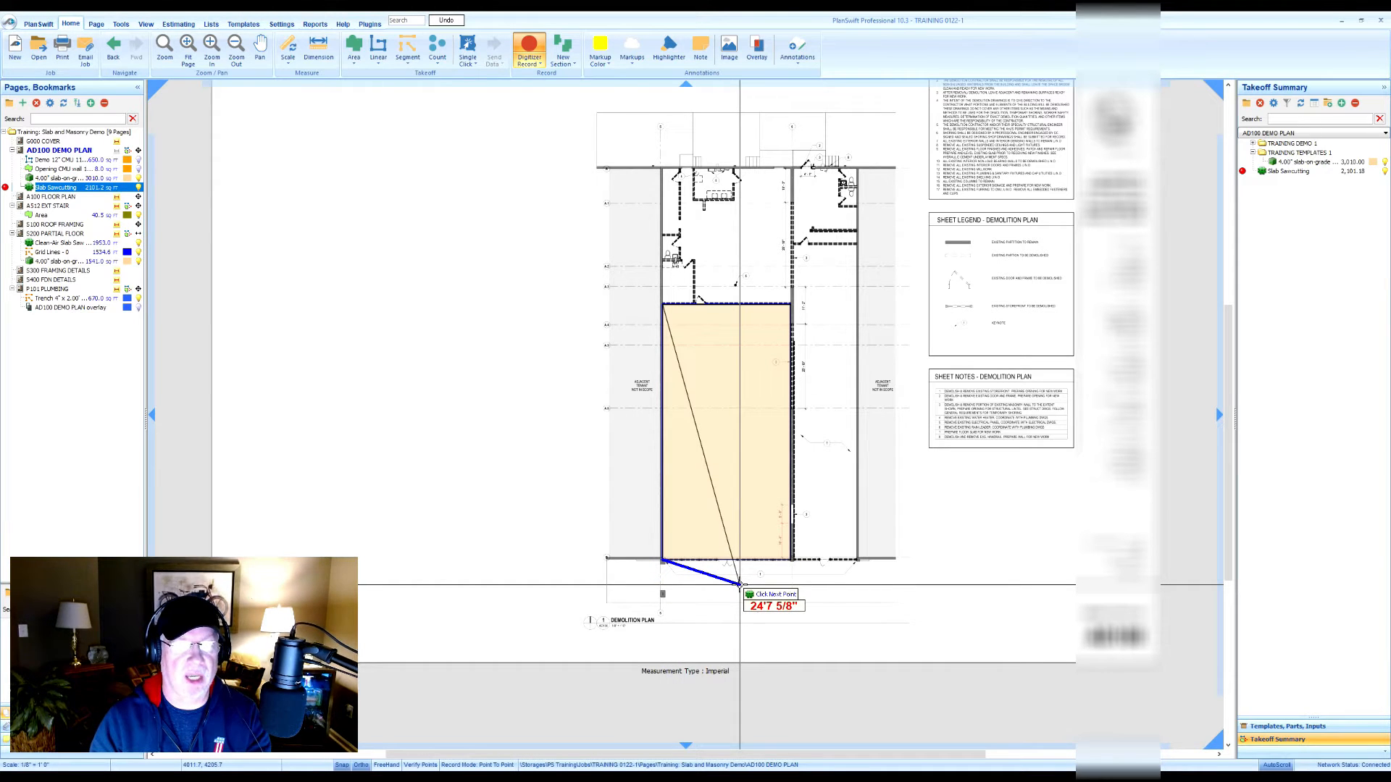
key(Escape)
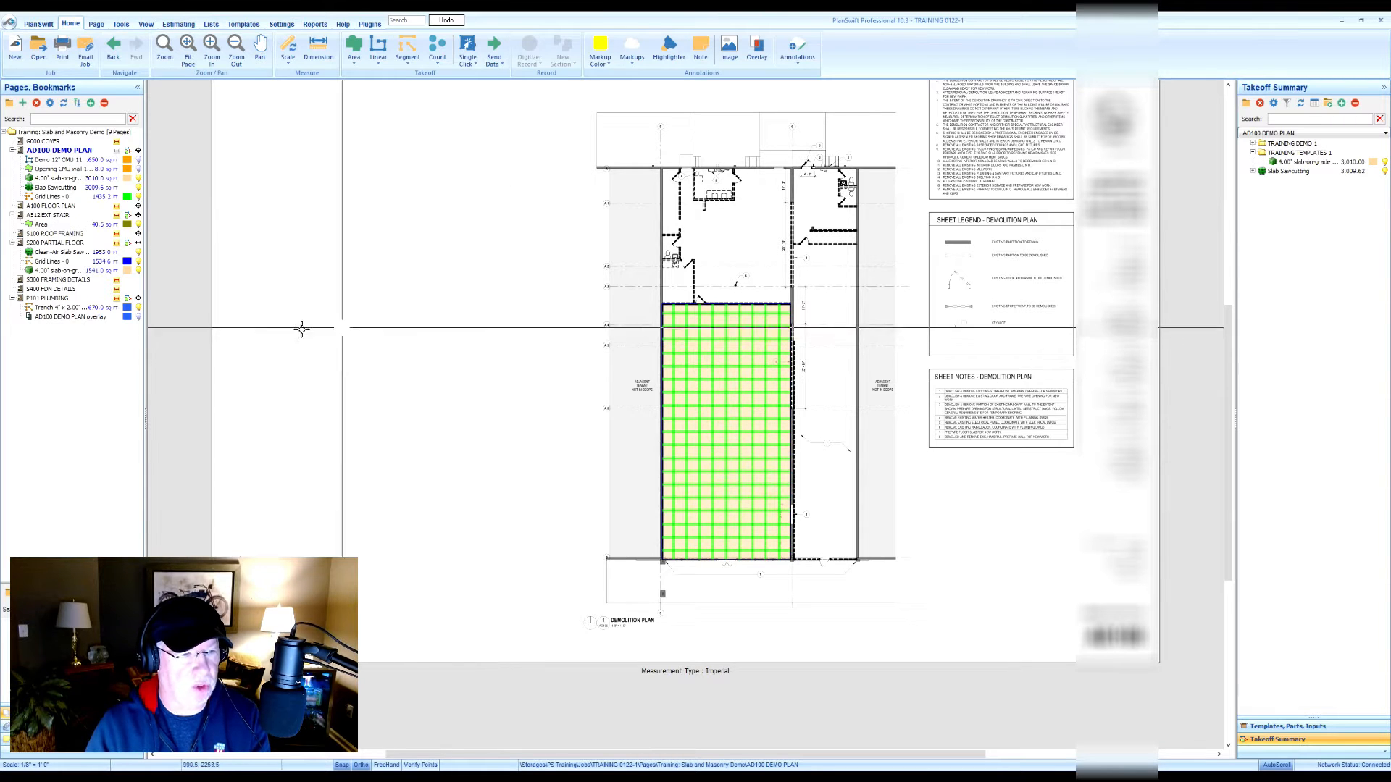
- Expand the Slab Sawcutting takeoff in the summary and change its grid lines' color to blue
click(1278, 164)
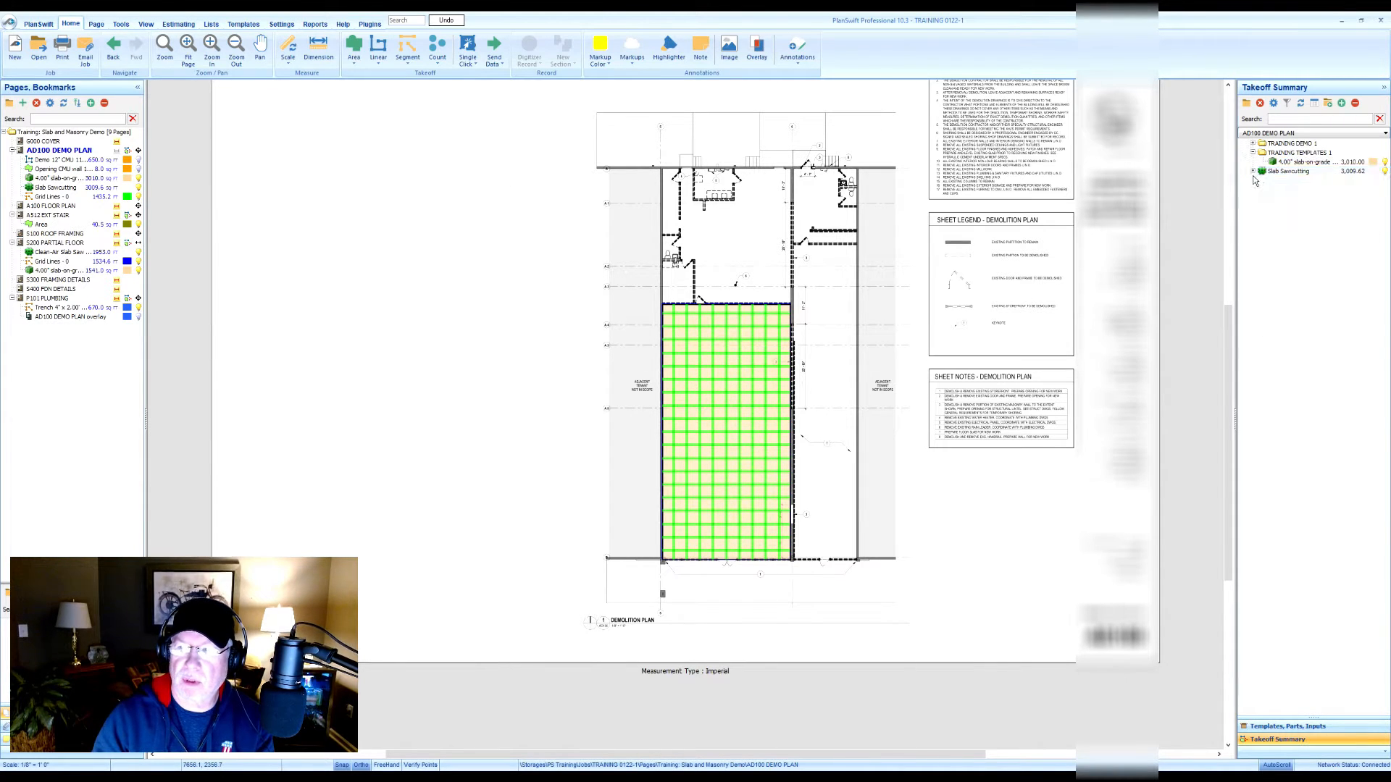
click(1253, 172)
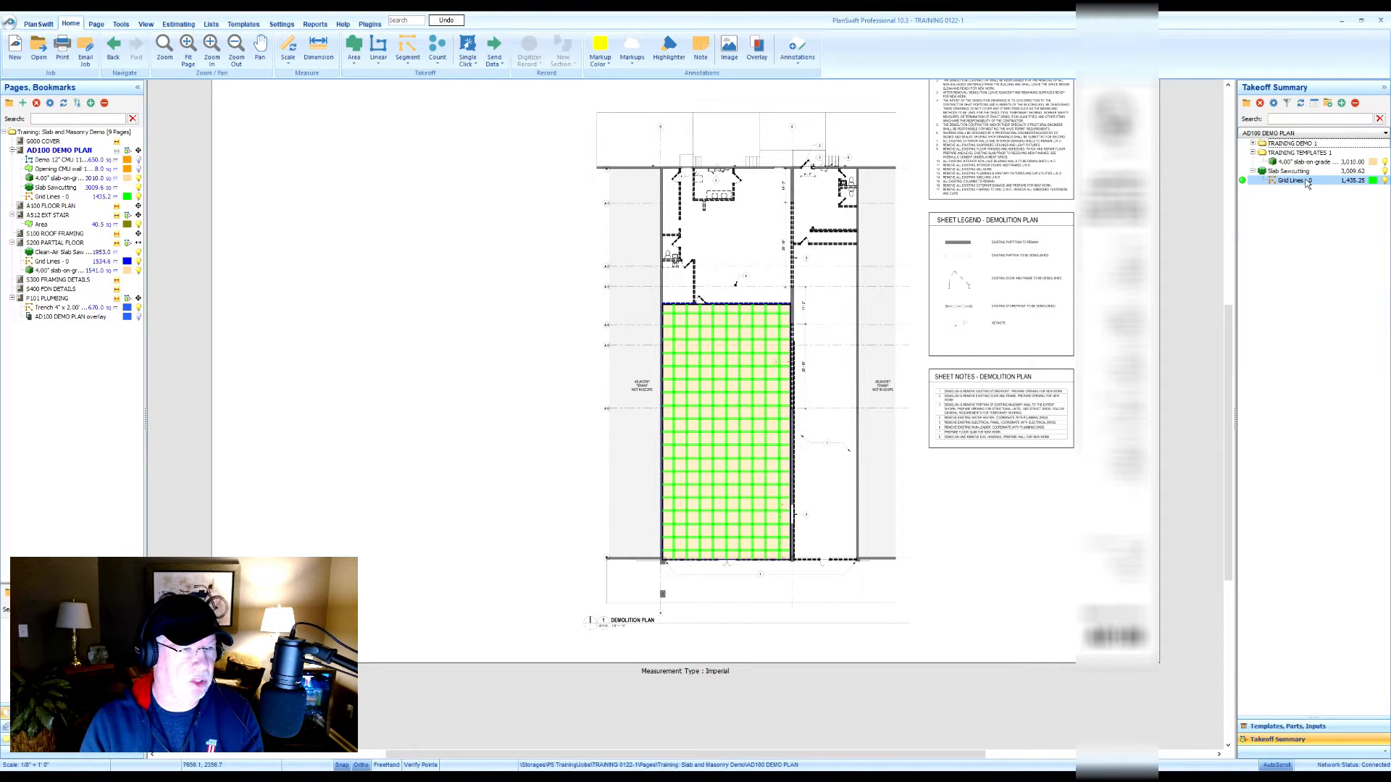
click(1372, 182)
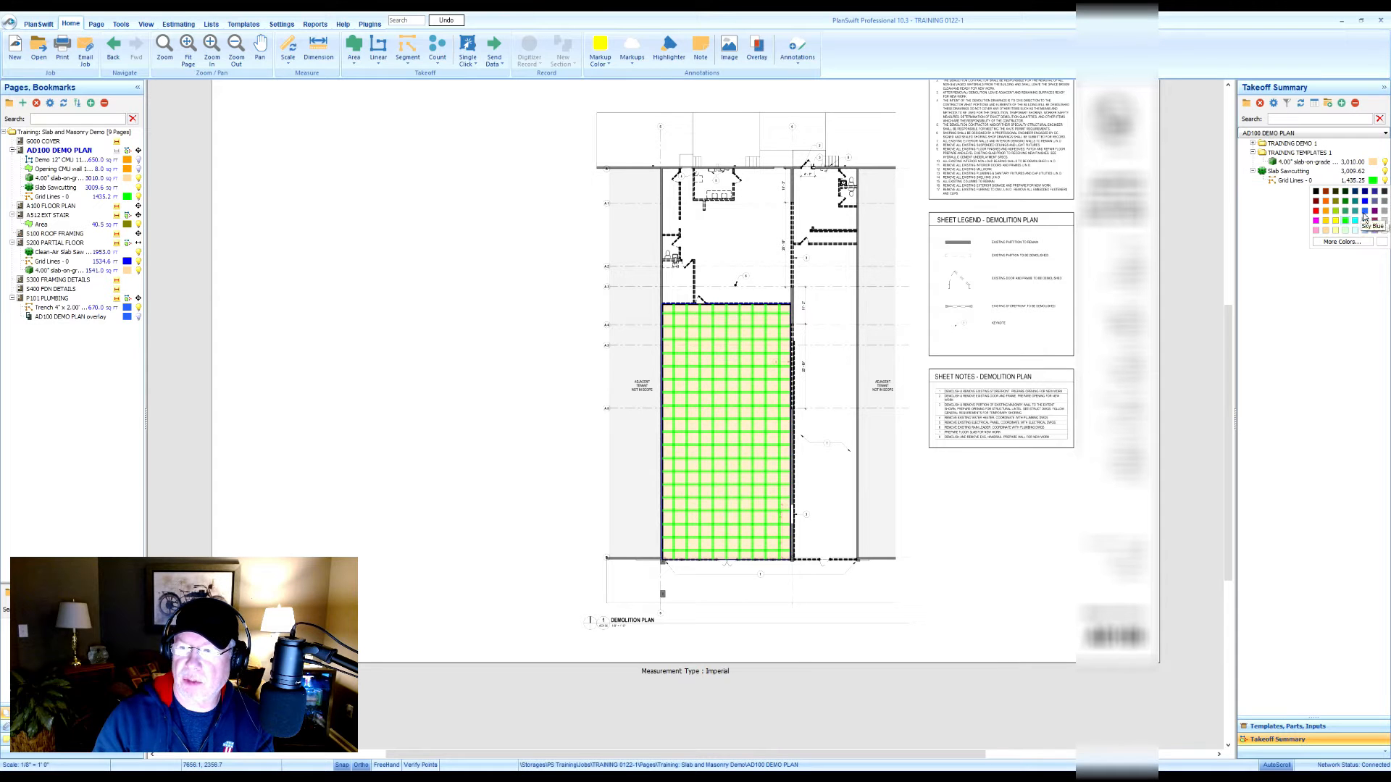
click(1364, 202)
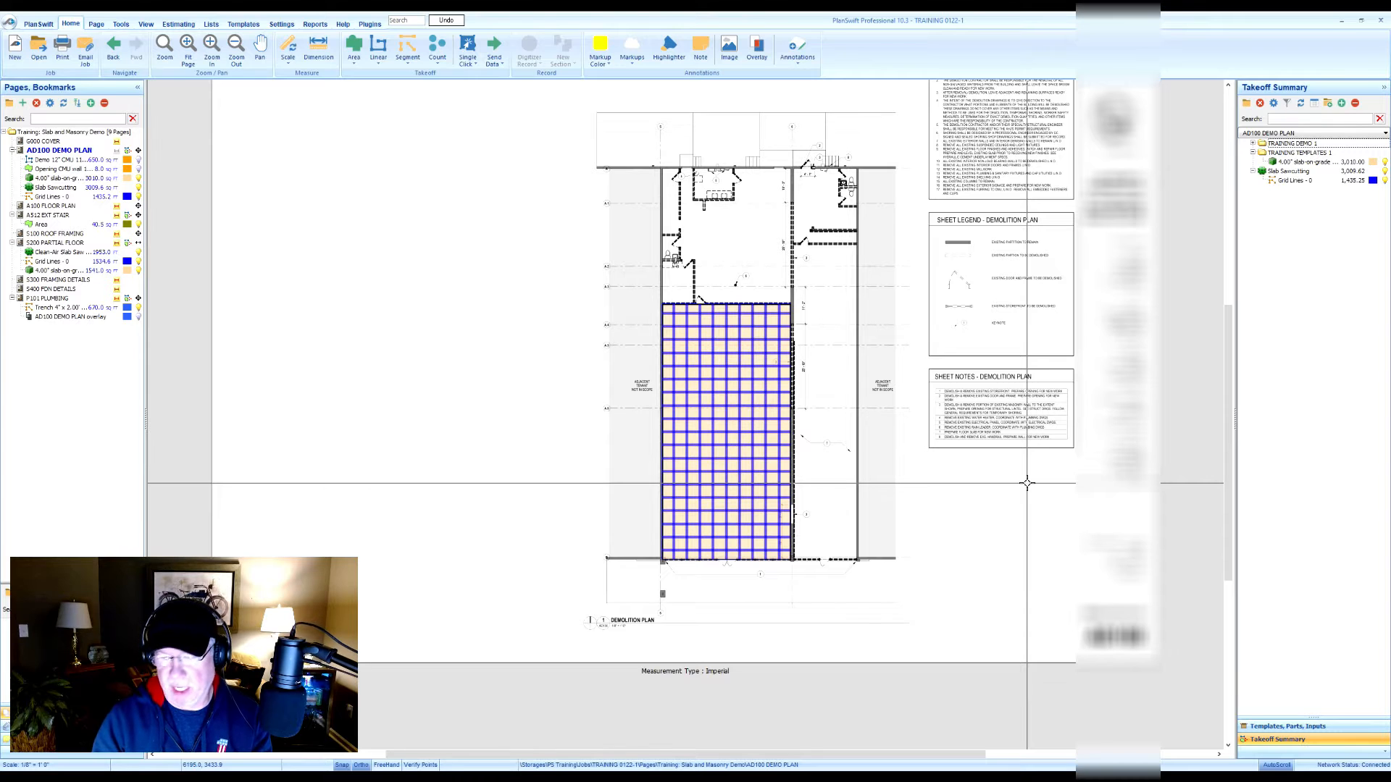
- Open the estimating view and examine the quantities of Slab Sawcutting and its grid lines
click(178, 24)
click(141, 290)
click(140, 290)
click(288, 293)
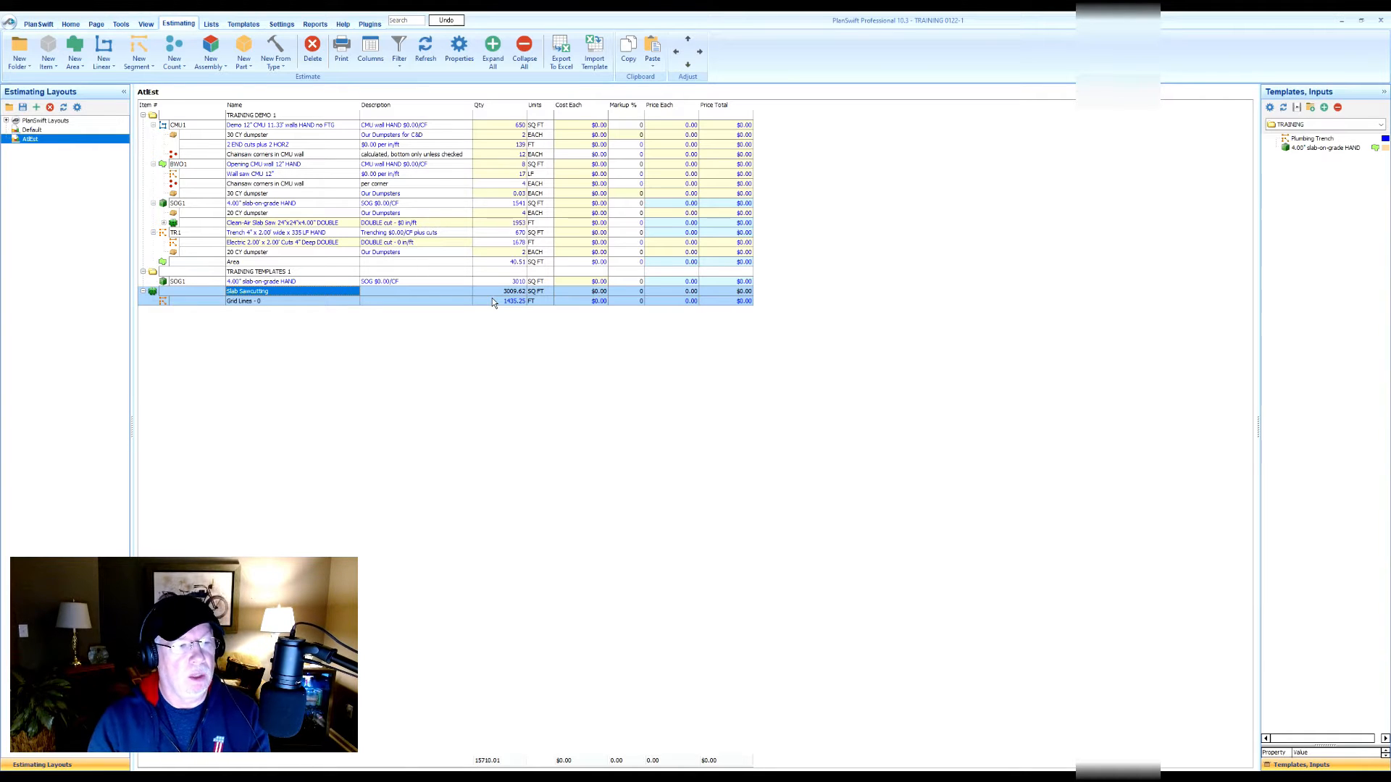
click(313, 292)
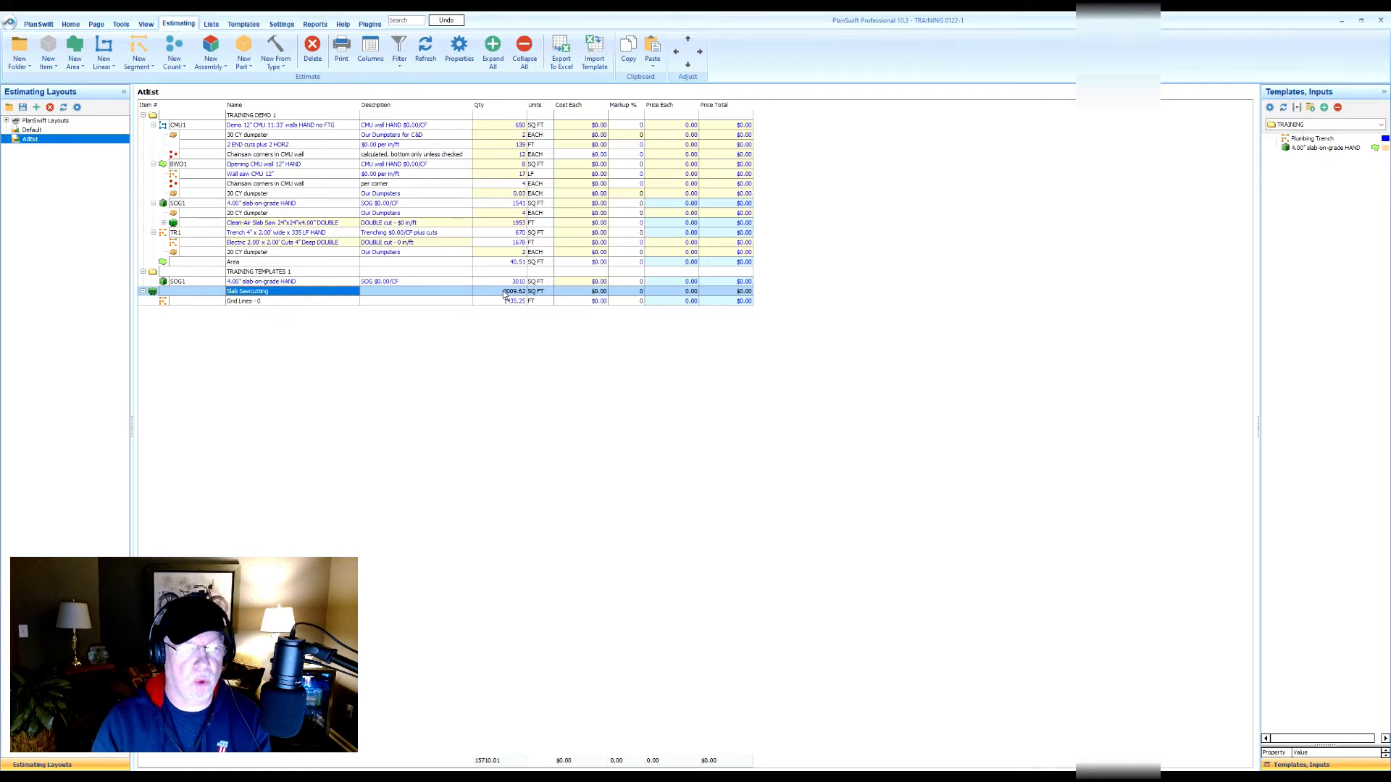
shift+click(228, 303)
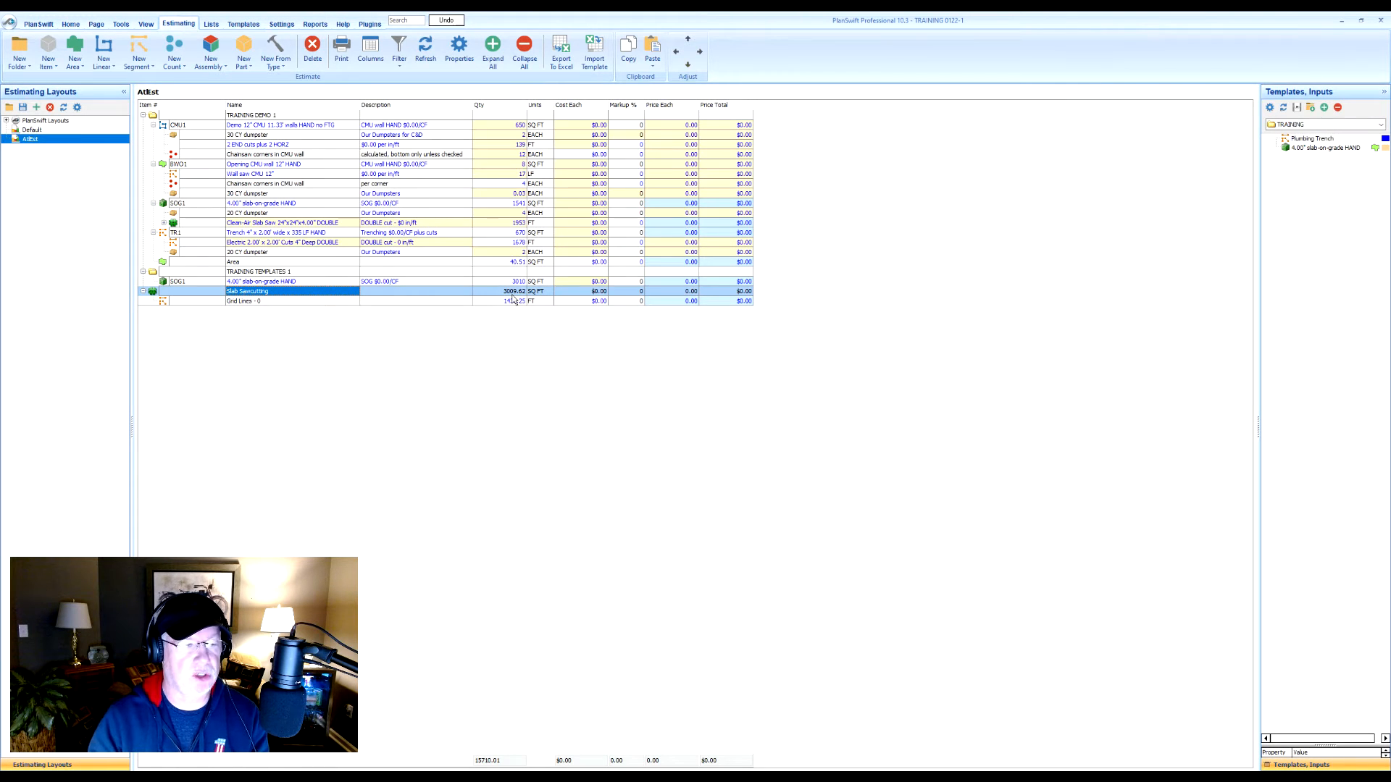
- Replace the Qty formula in Slab Sawcutting's advanced properties with [!Sum(Linear Total)]
double_click(306, 289)
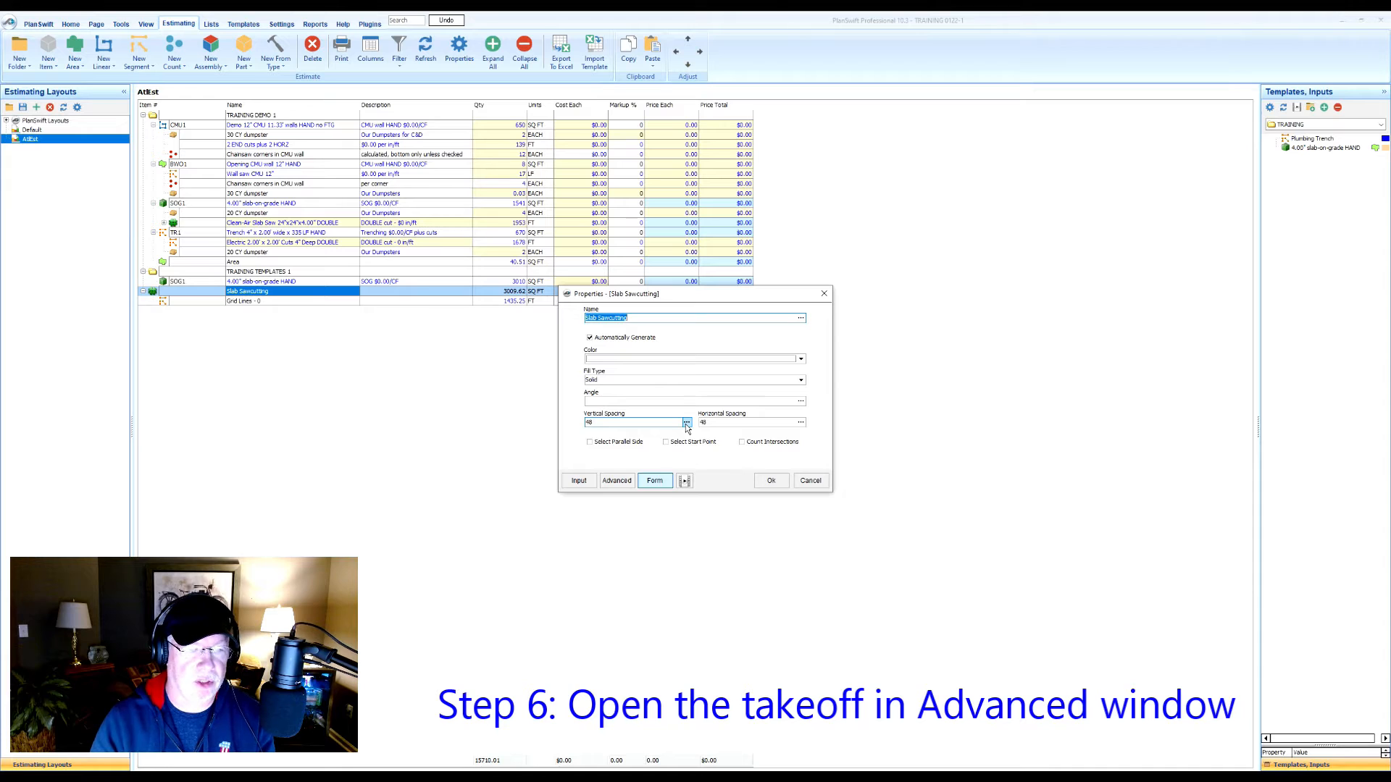
click(618, 481)
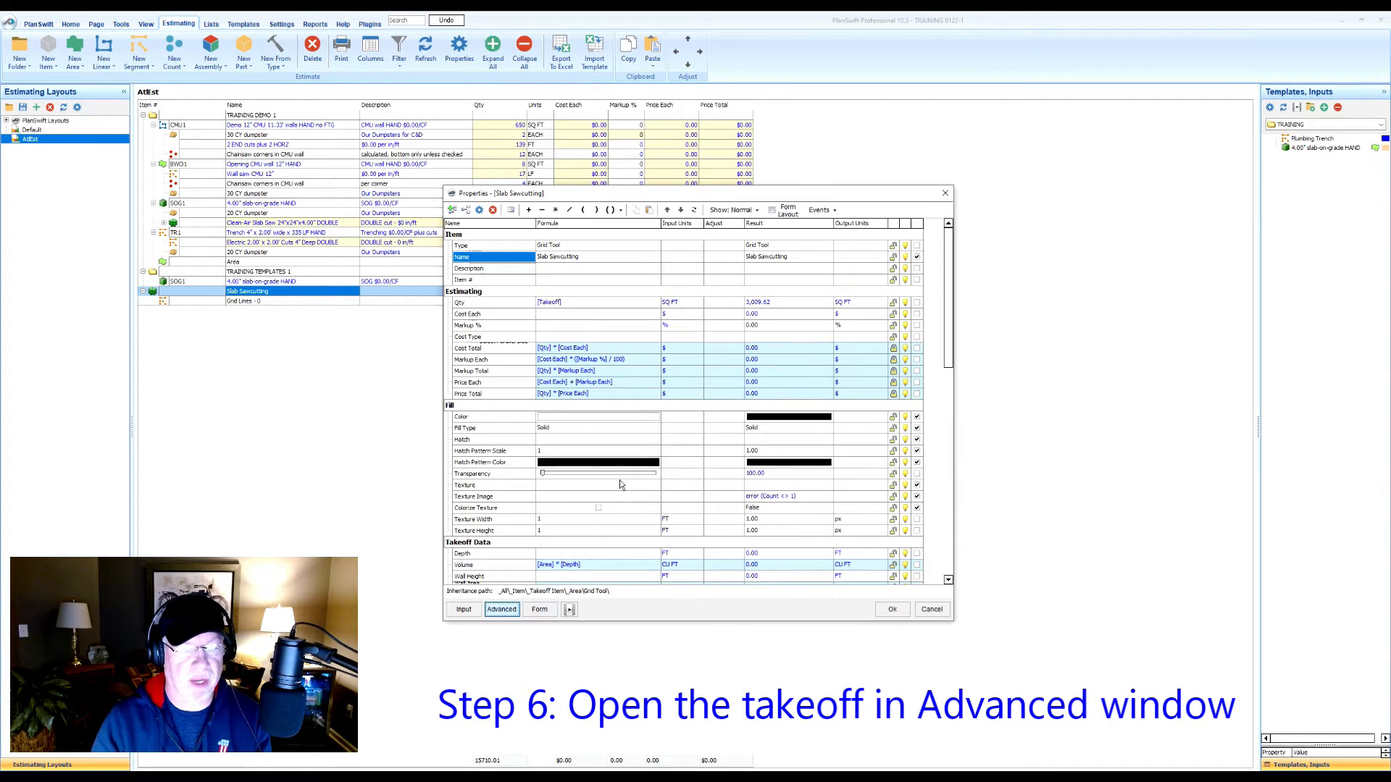
click(571, 304)
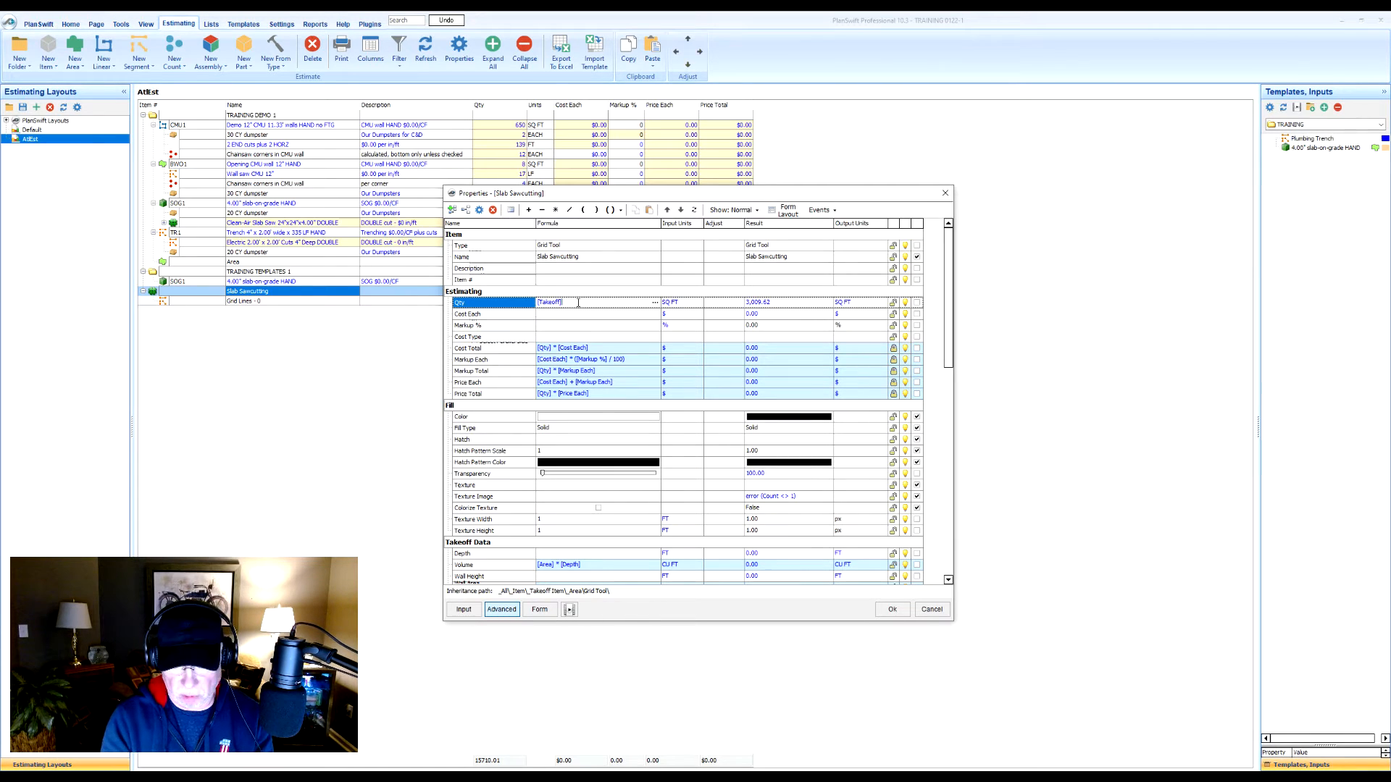
key(BackSpace)
key(BackSpace)
key(BackSpace)
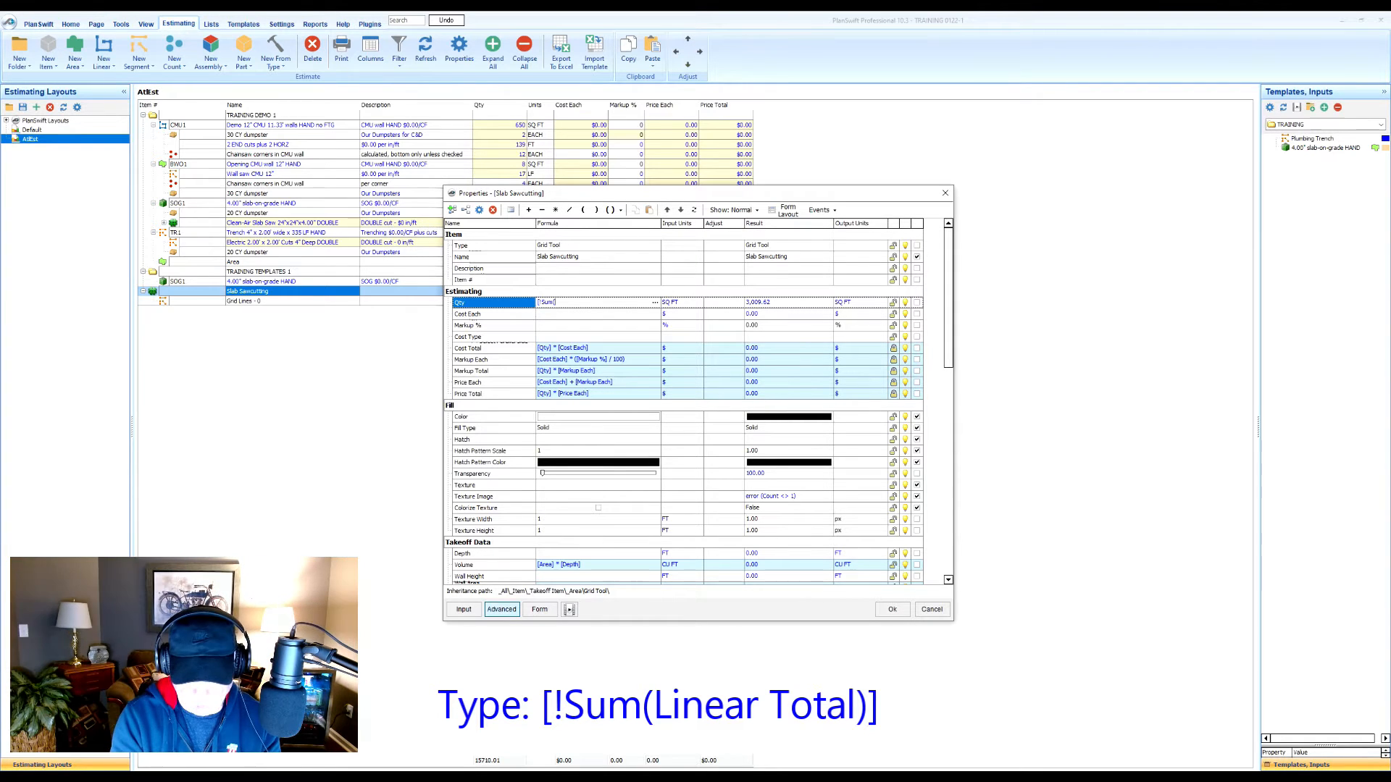
text(ear Total)])
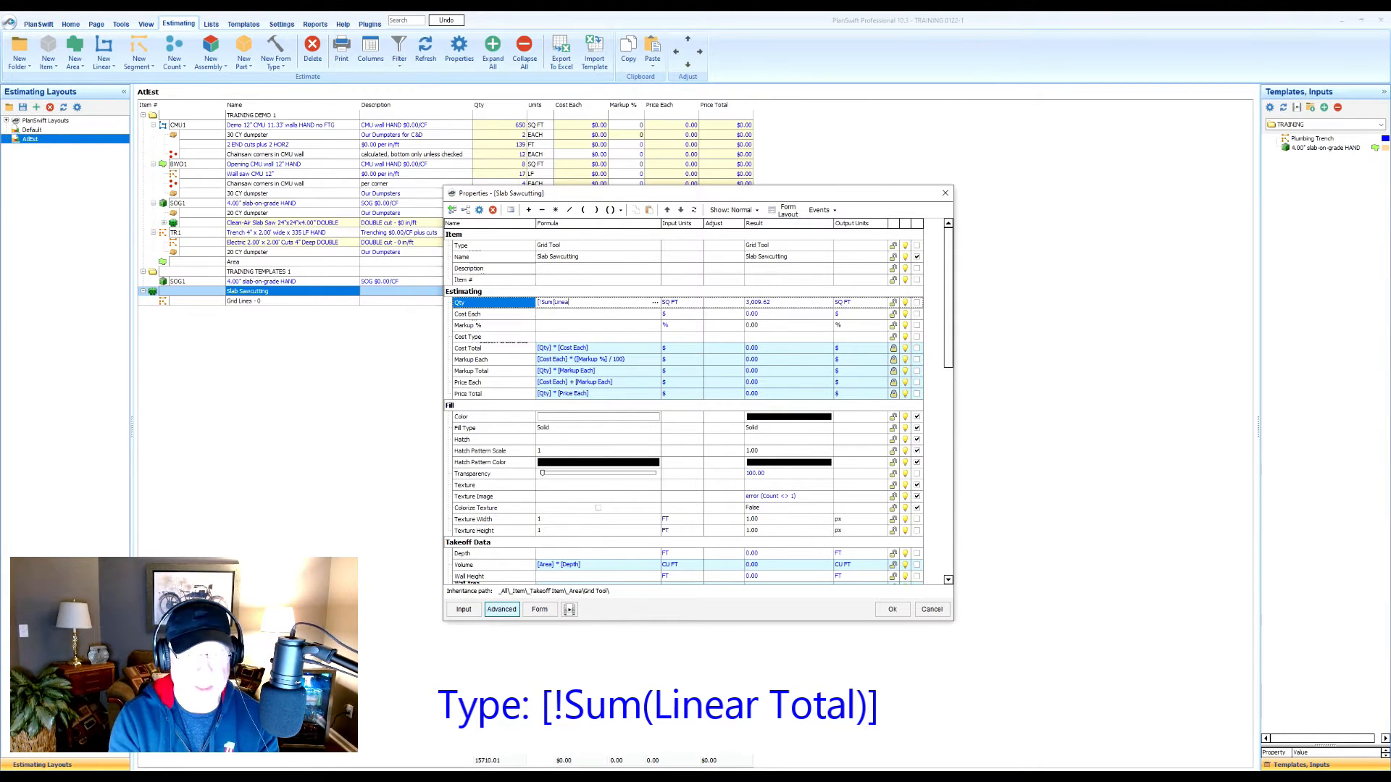
- Wrap the Slab Sawcutting Qty formula in the RoundUp() function
drag(778, 199, 912, 330)
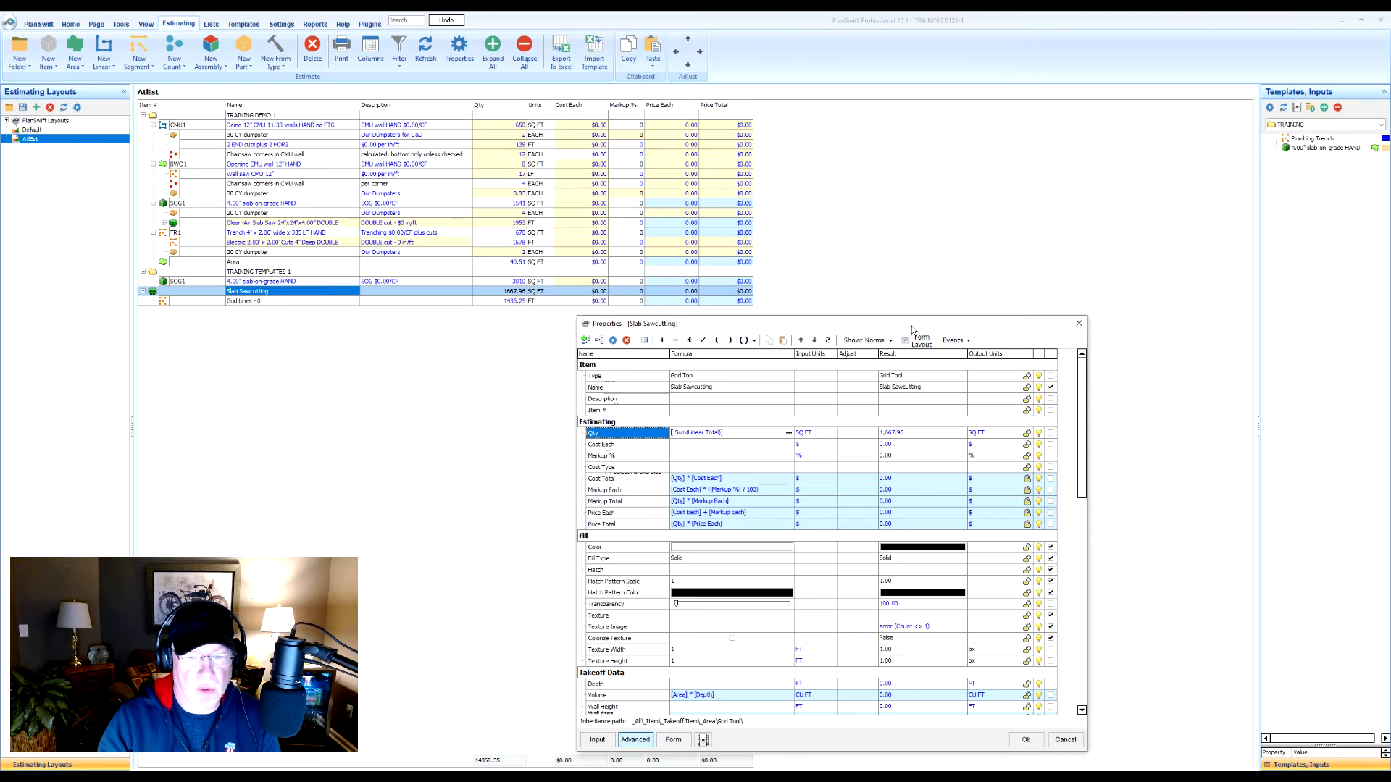
drag(841, 329, 811, 233)
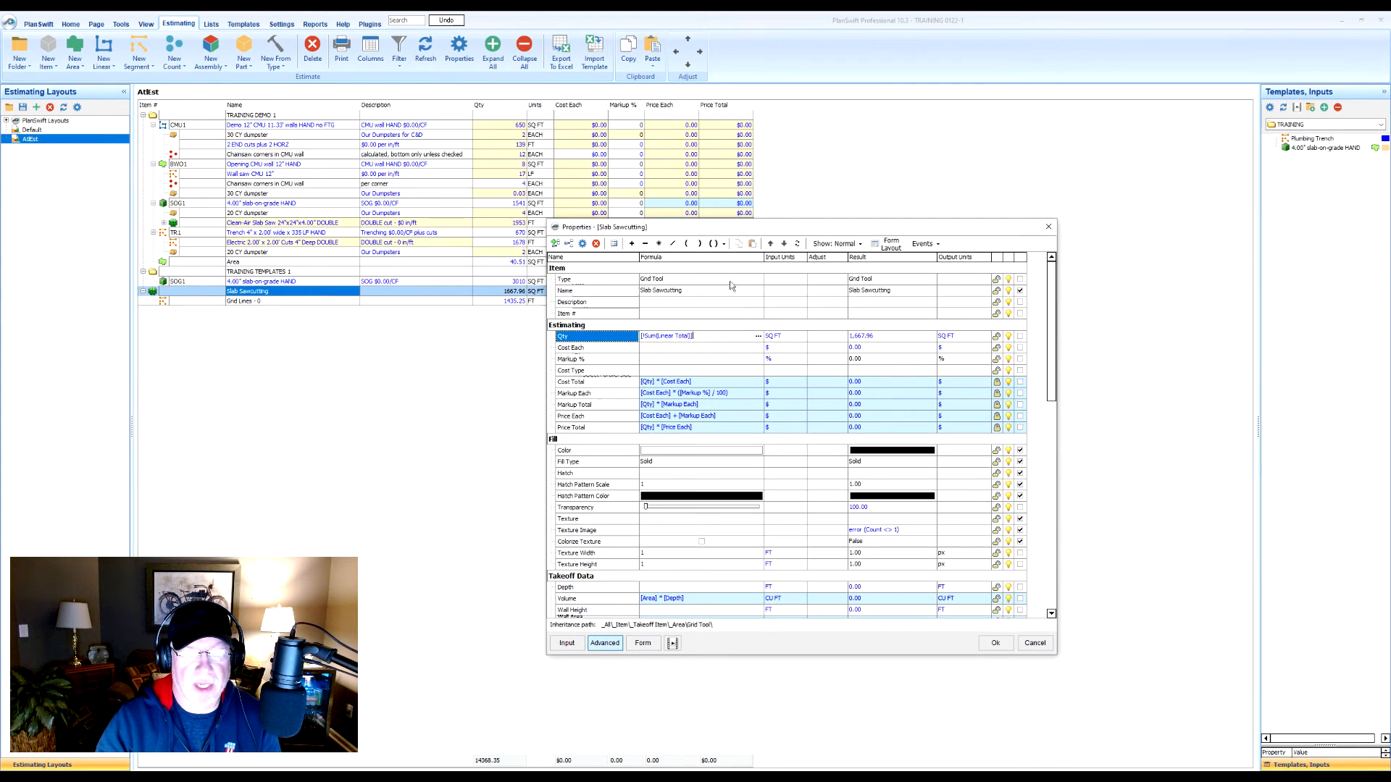
click(723, 244)
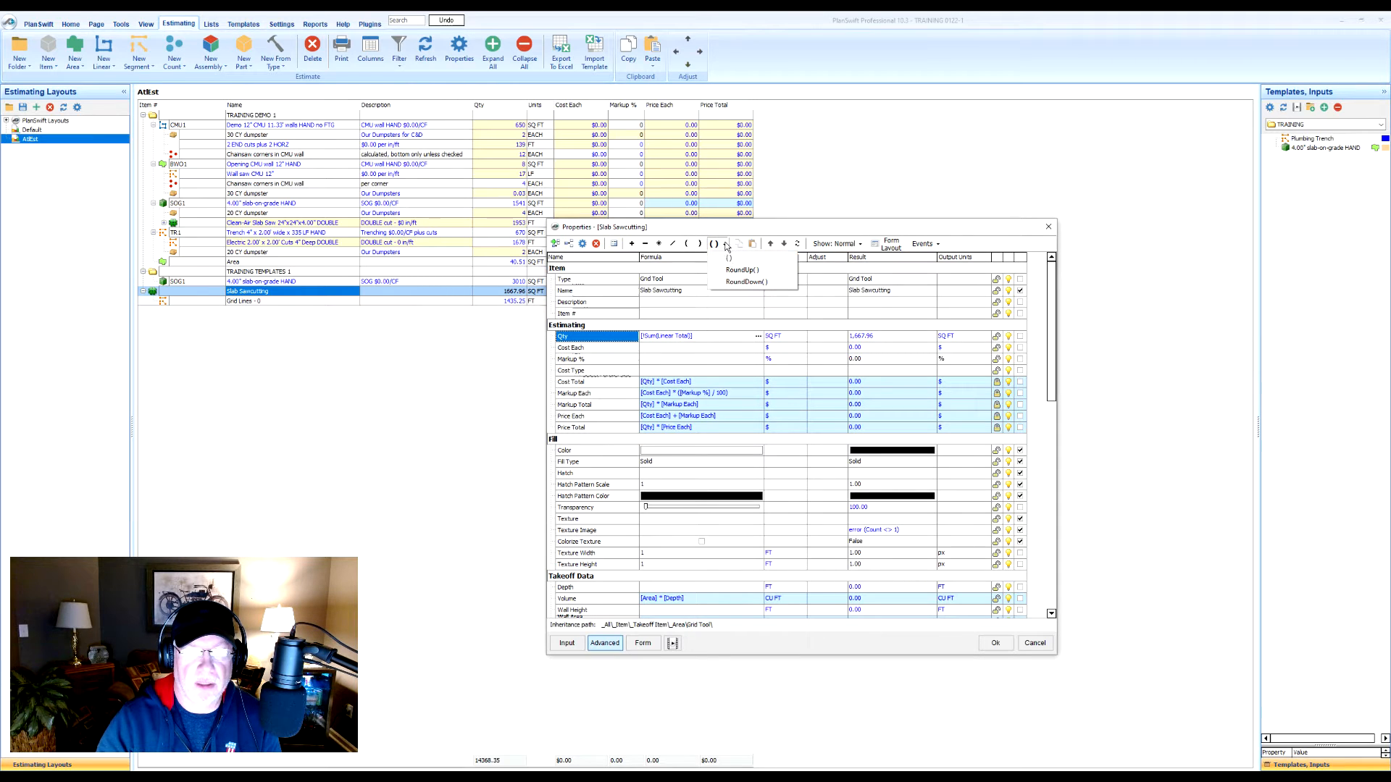
click(736, 270)
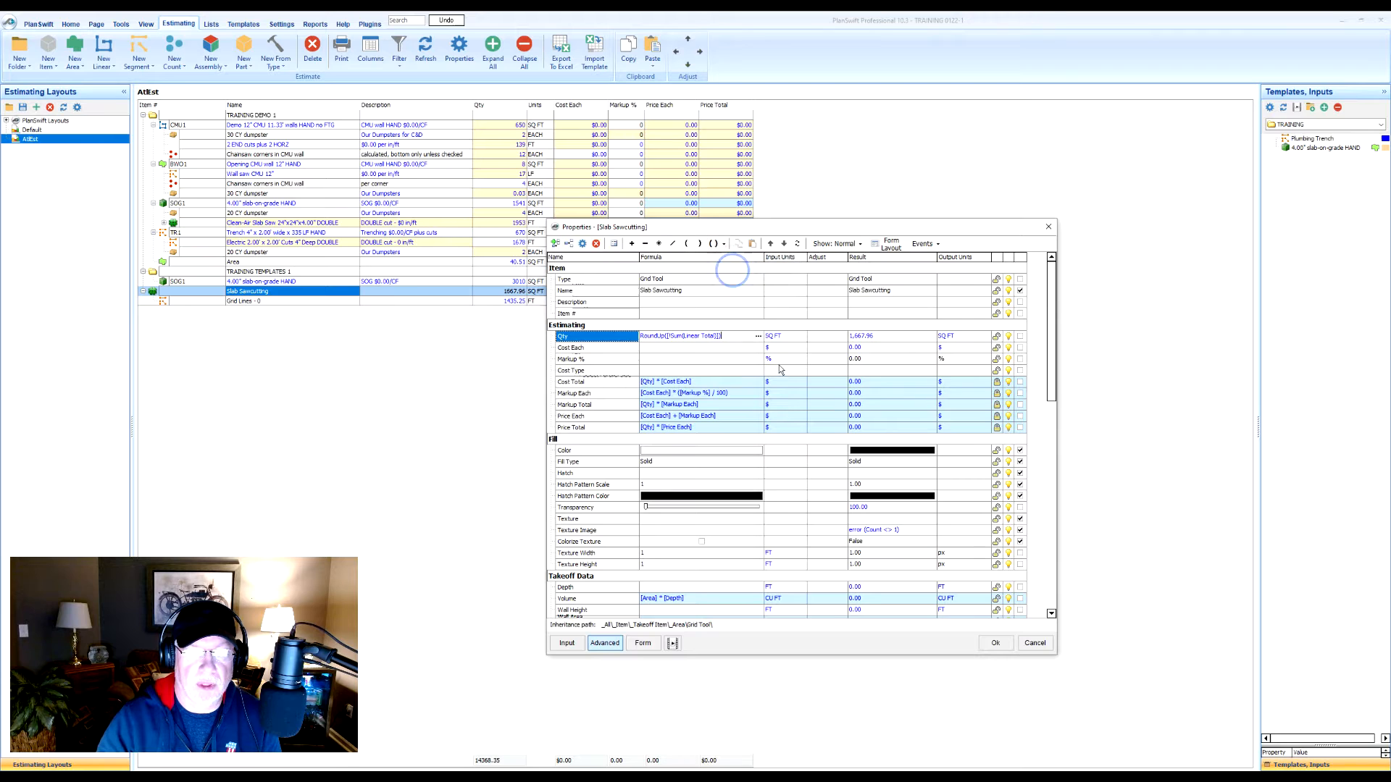
- Set the input units of the Slab Sawcutting Qty to FT and lock the Qty property
click(821, 338)
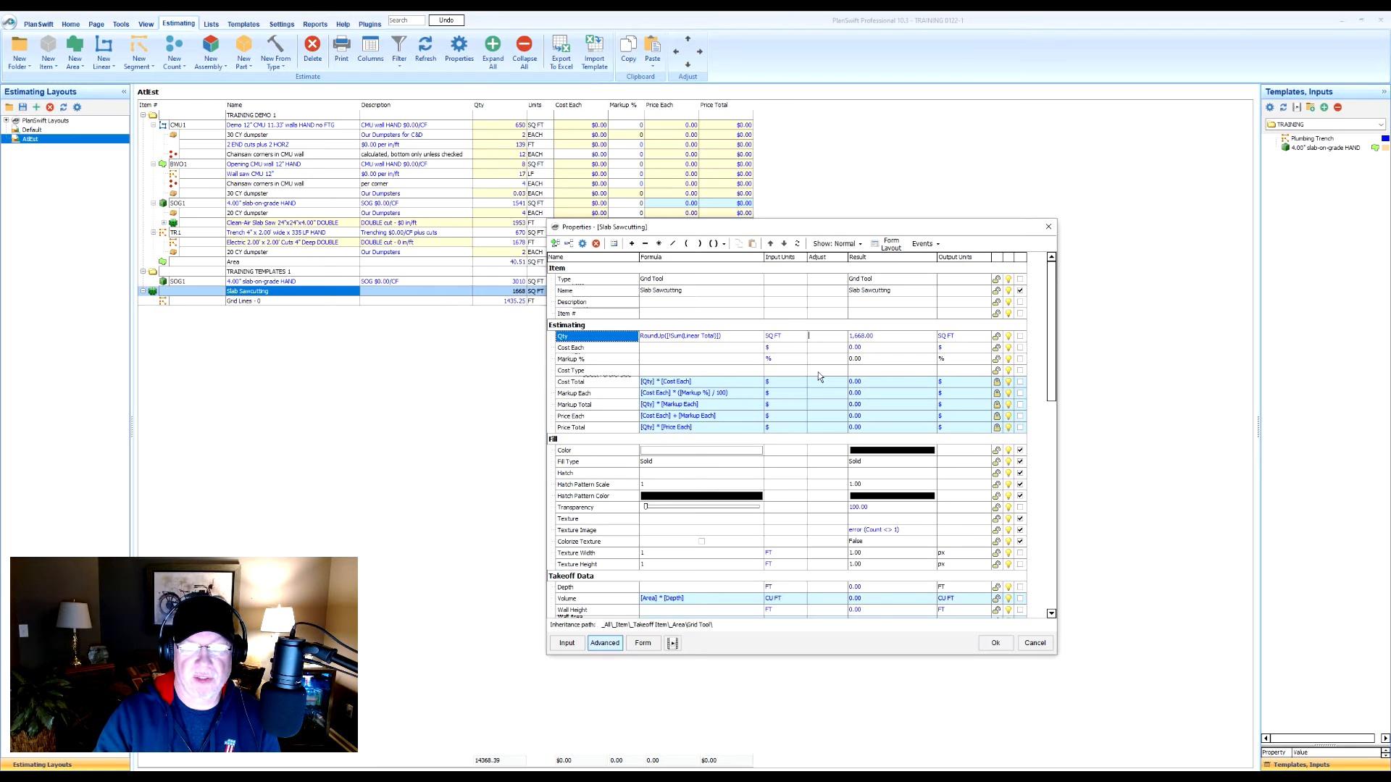
click(801, 337)
click(801, 337)
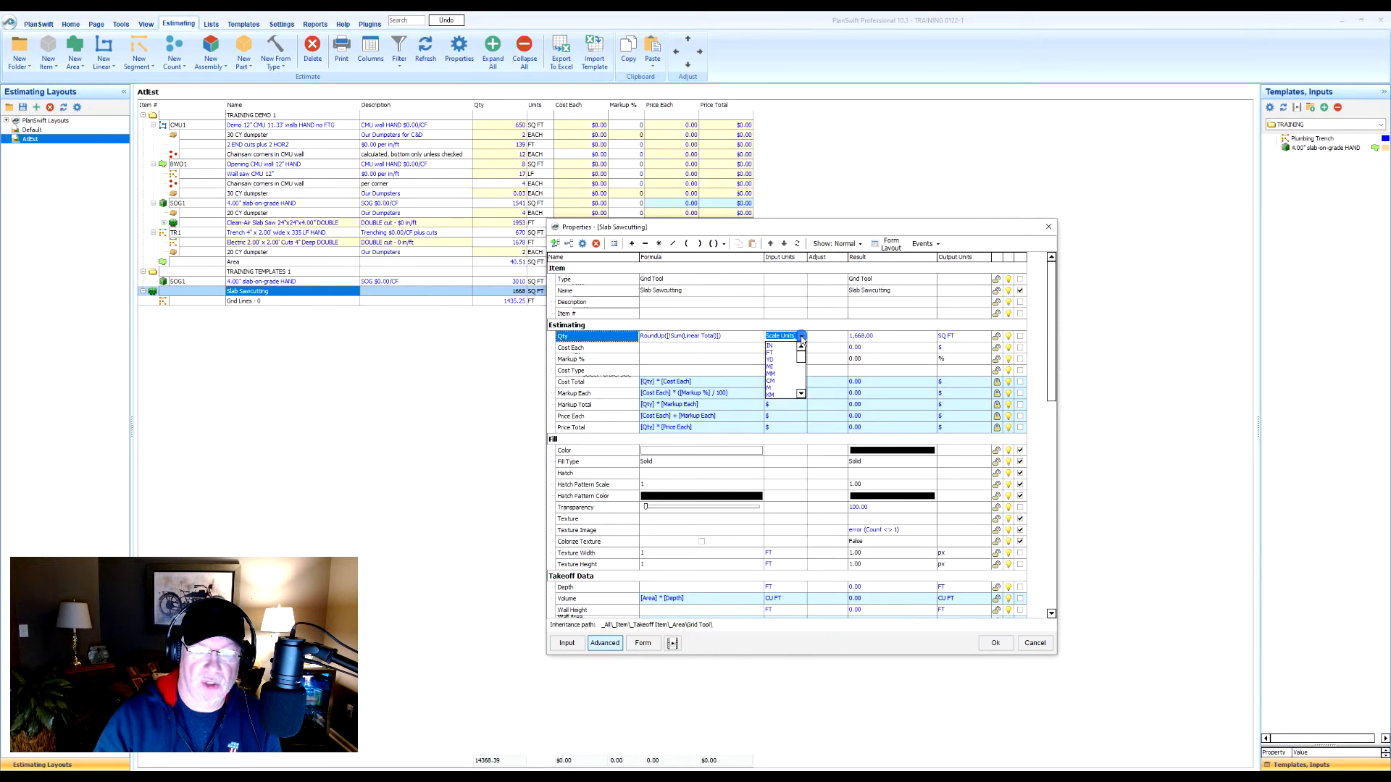
click(774, 353)
click(904, 335)
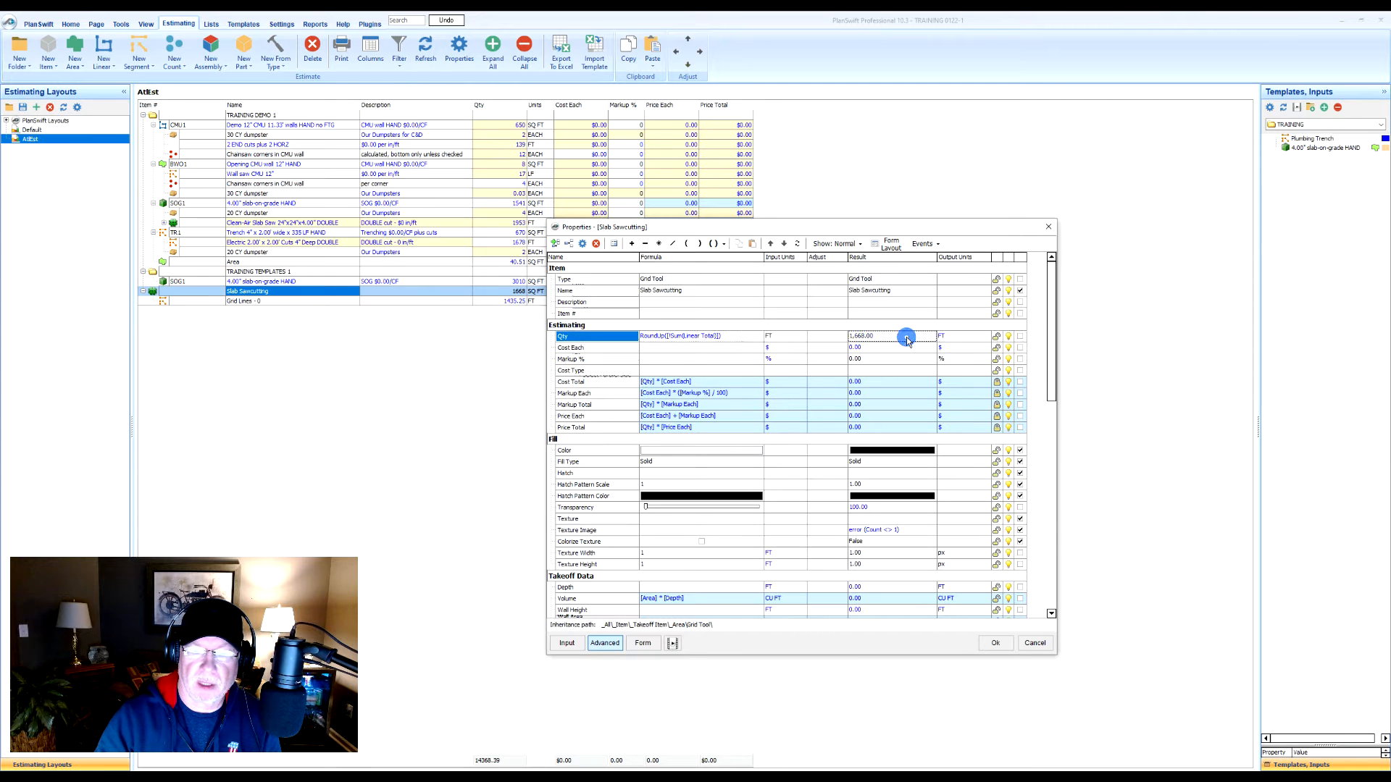
click(997, 337)
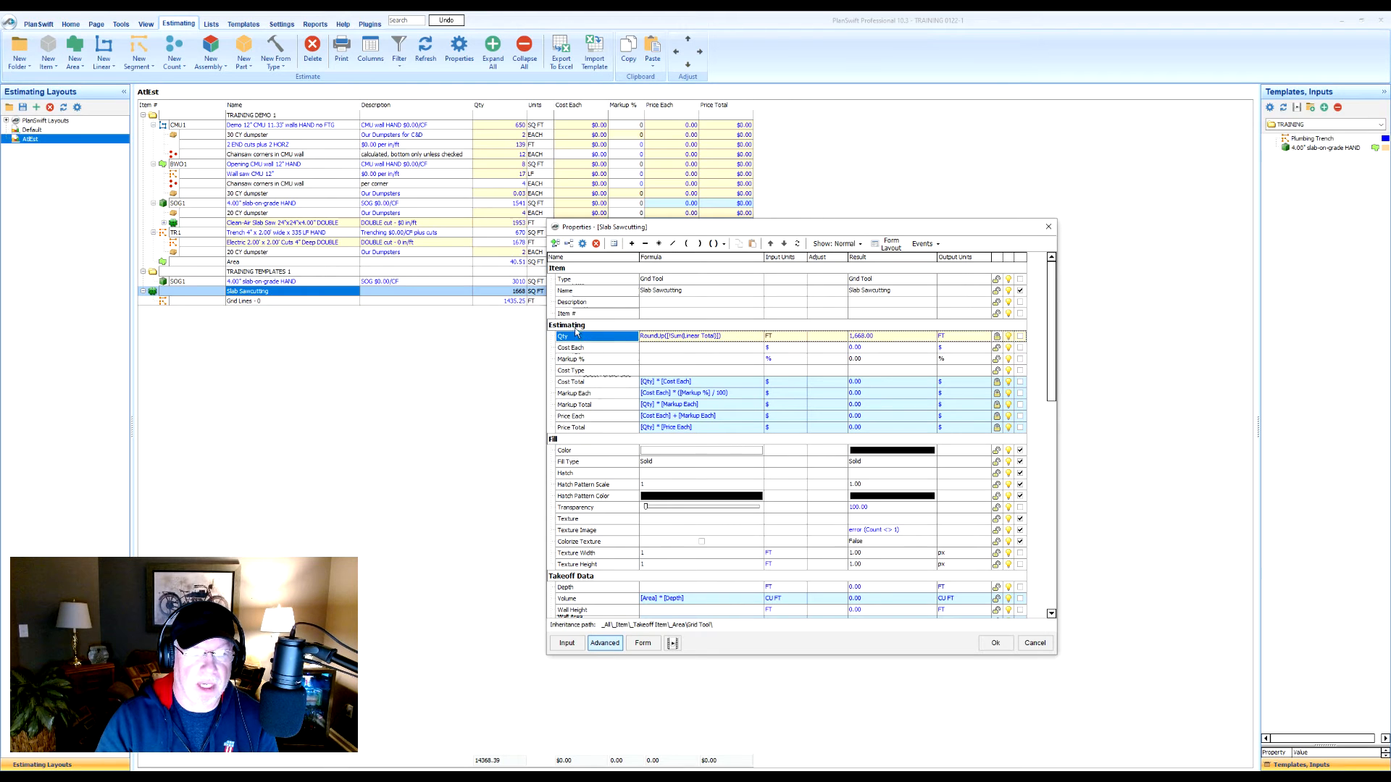
- Add a Number property named Cut Depth to the Estimating group of Slab Sawcutting
click(555, 244)
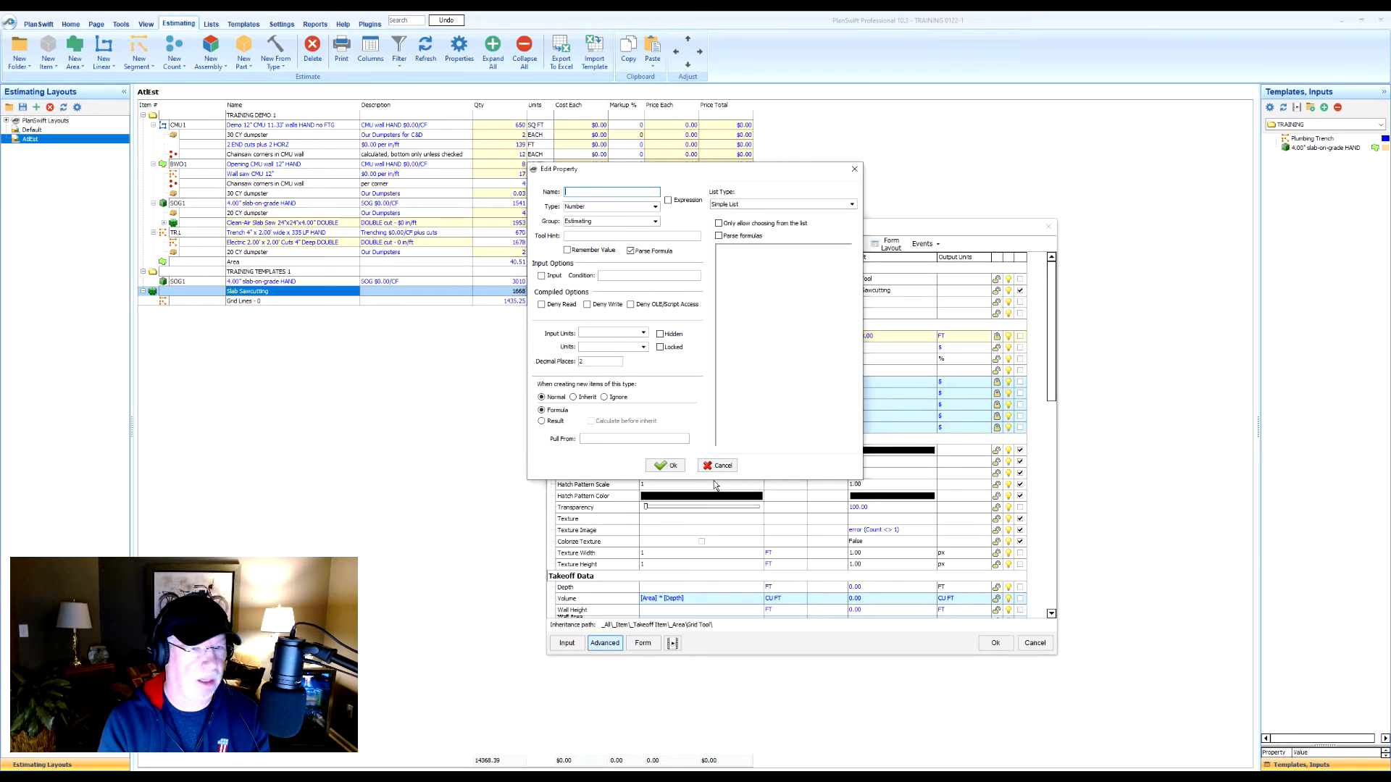
text(Cut)
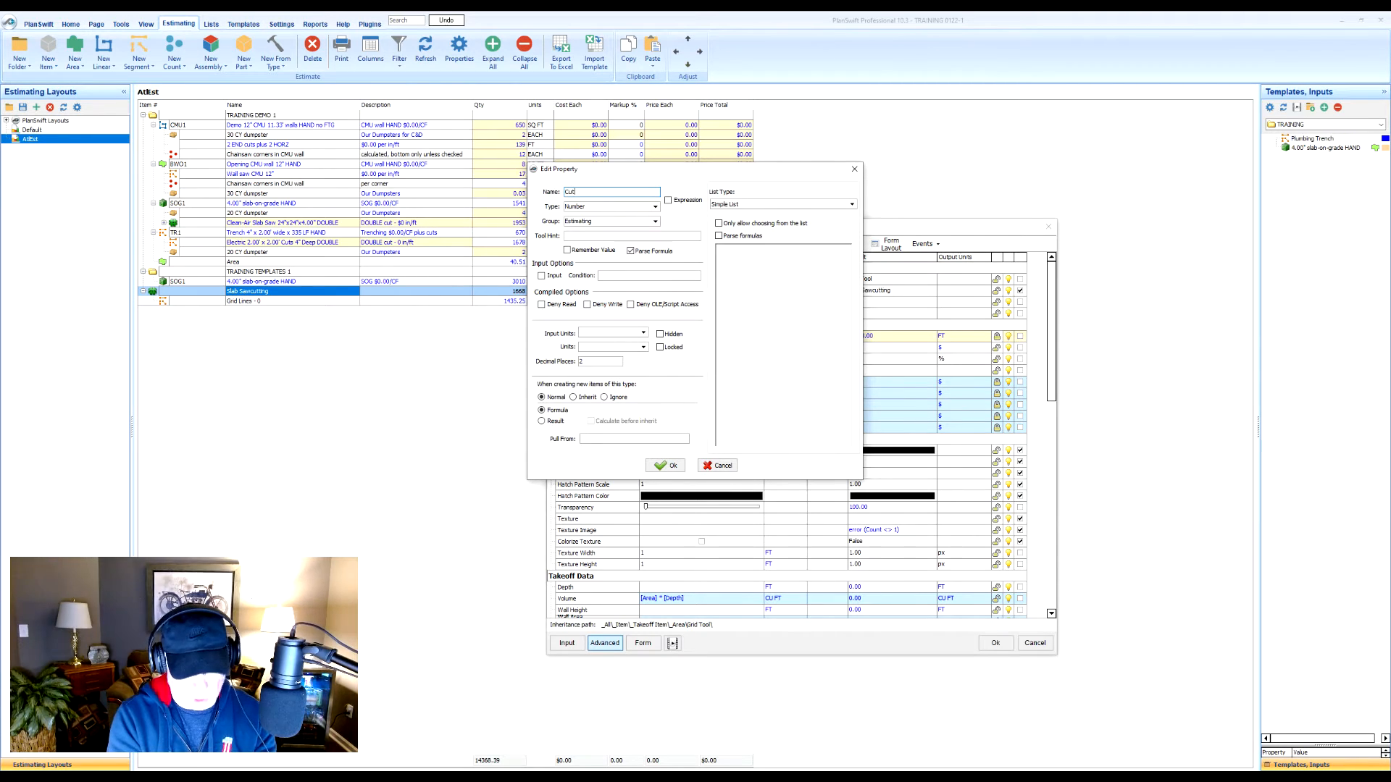
text( Depth)
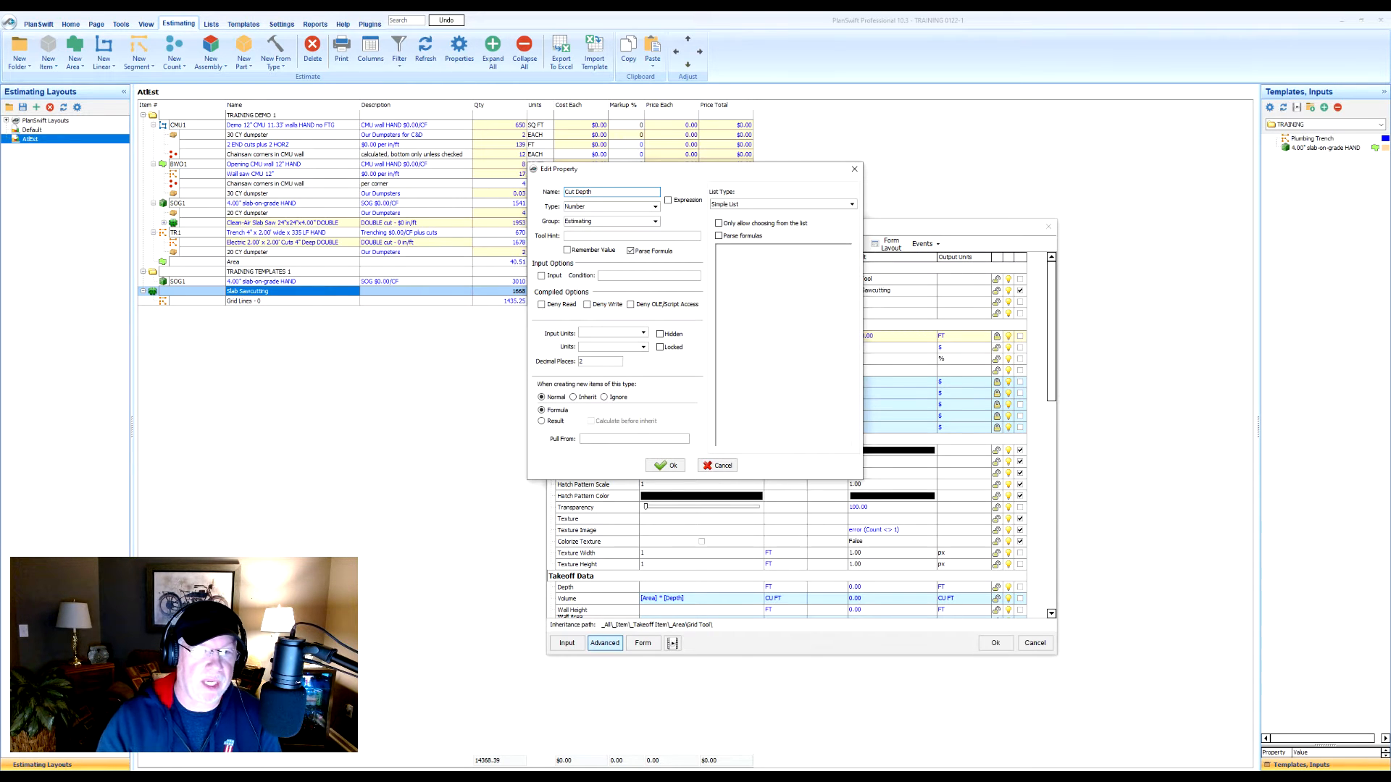
click(593, 361)
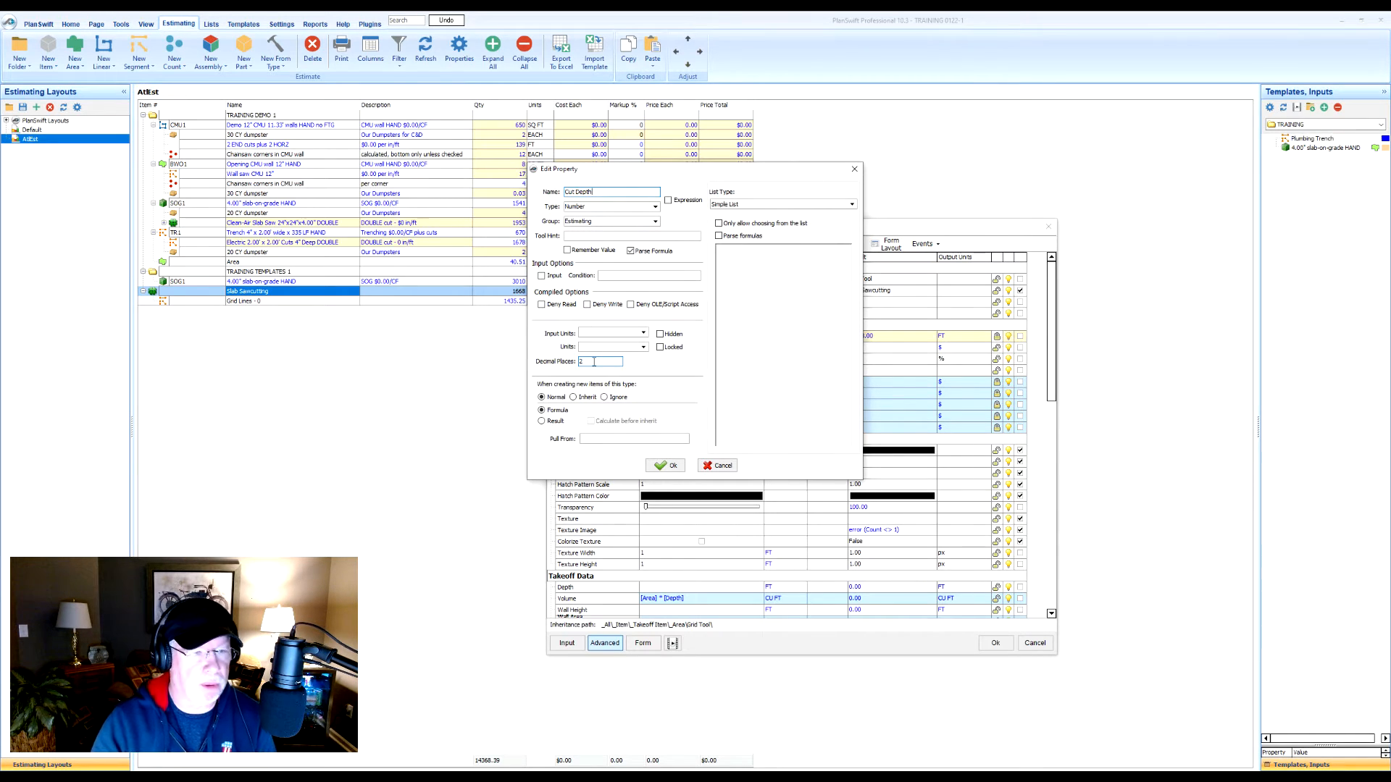
click(673, 465)
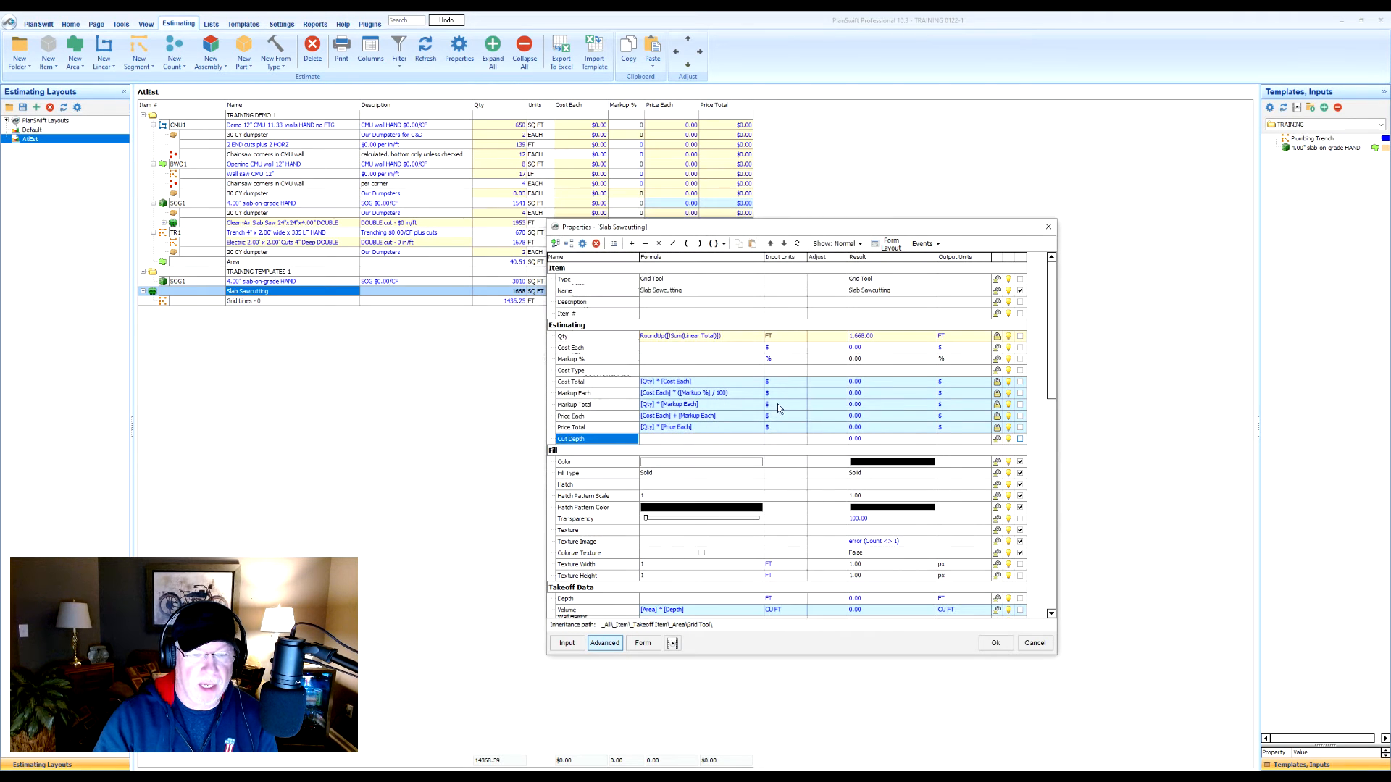
- Set the Cut Depth formula to 6 with input units of IN
click(657, 439)
text(6)
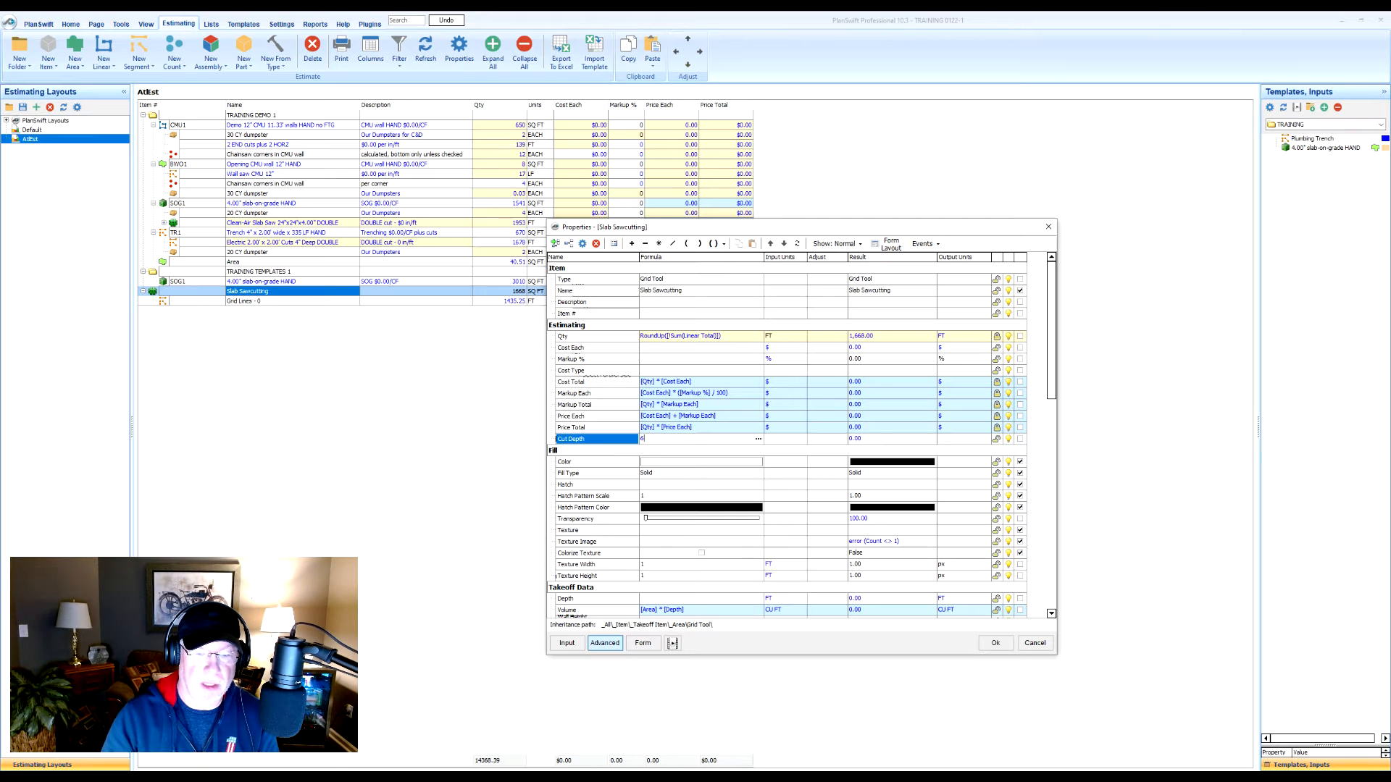
click(804, 439)
click(801, 440)
click(772, 448)
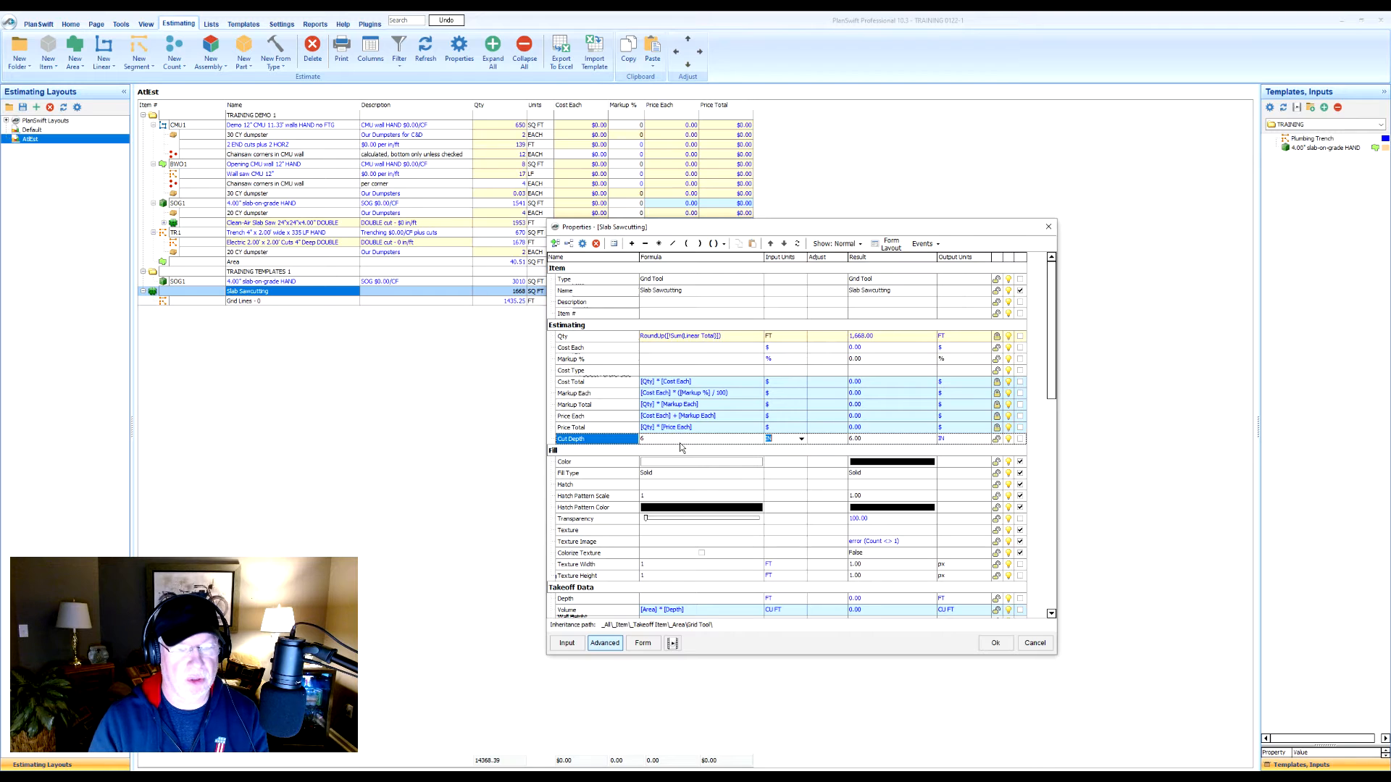
- Set and lock the Cost Each formula as 0.50 * [Cut Depth], and save the Slab Sawcutting properties
click(656, 348)
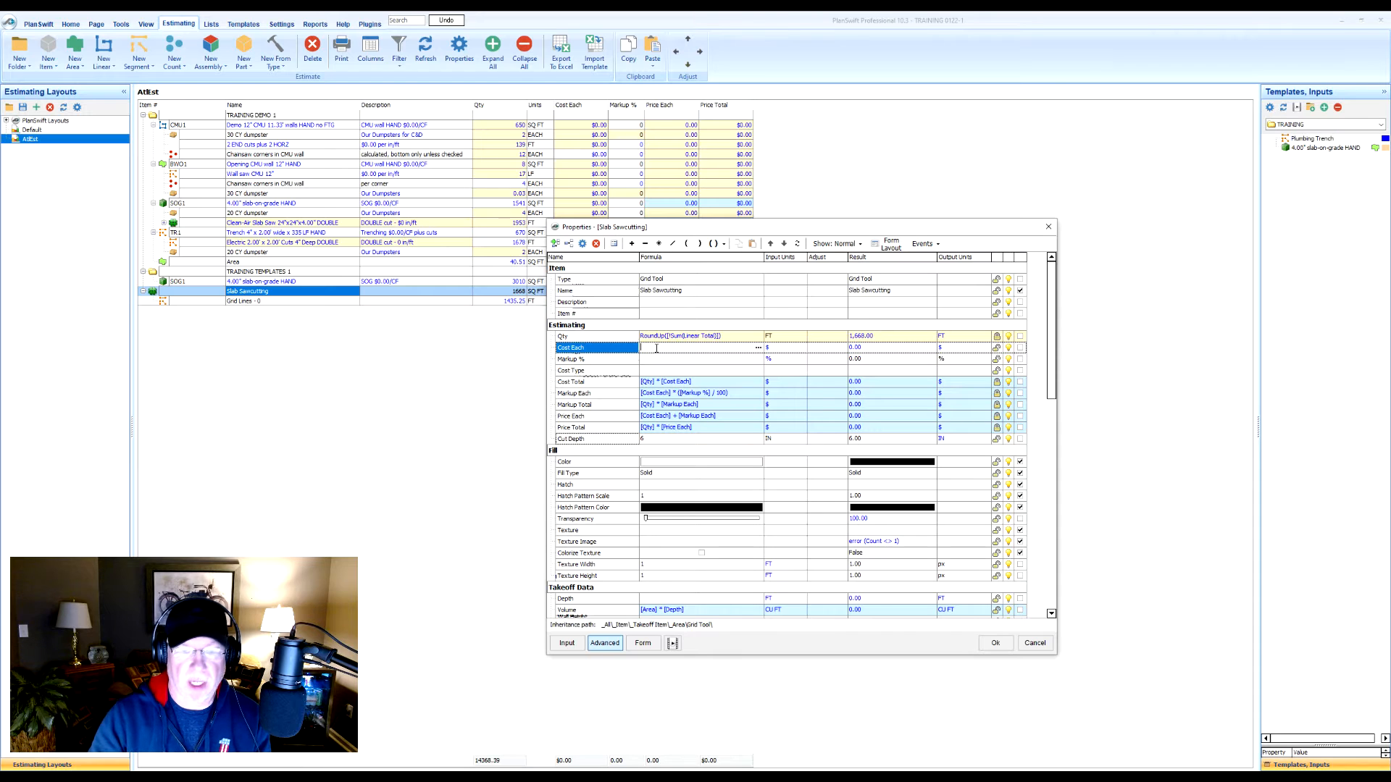
click(758, 348)
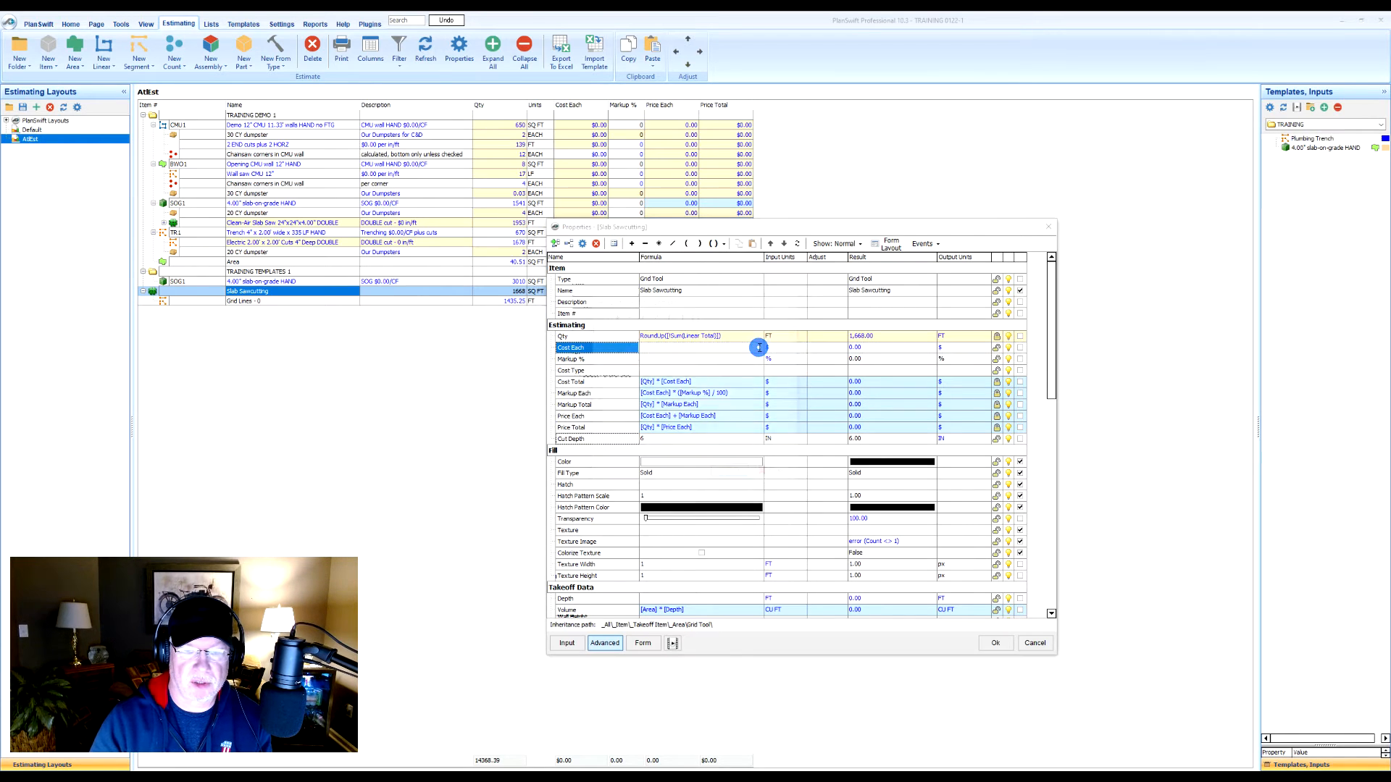
text(0.50)
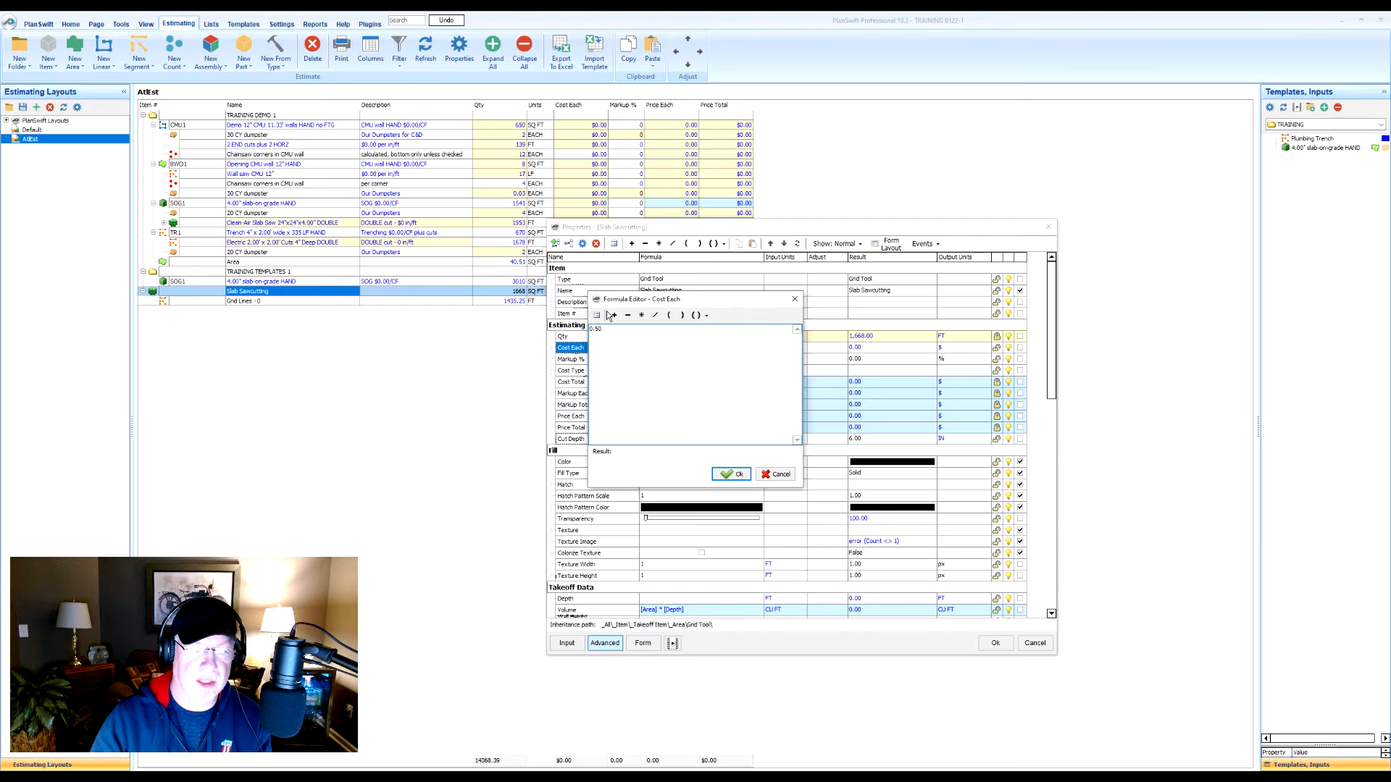
click(641, 315)
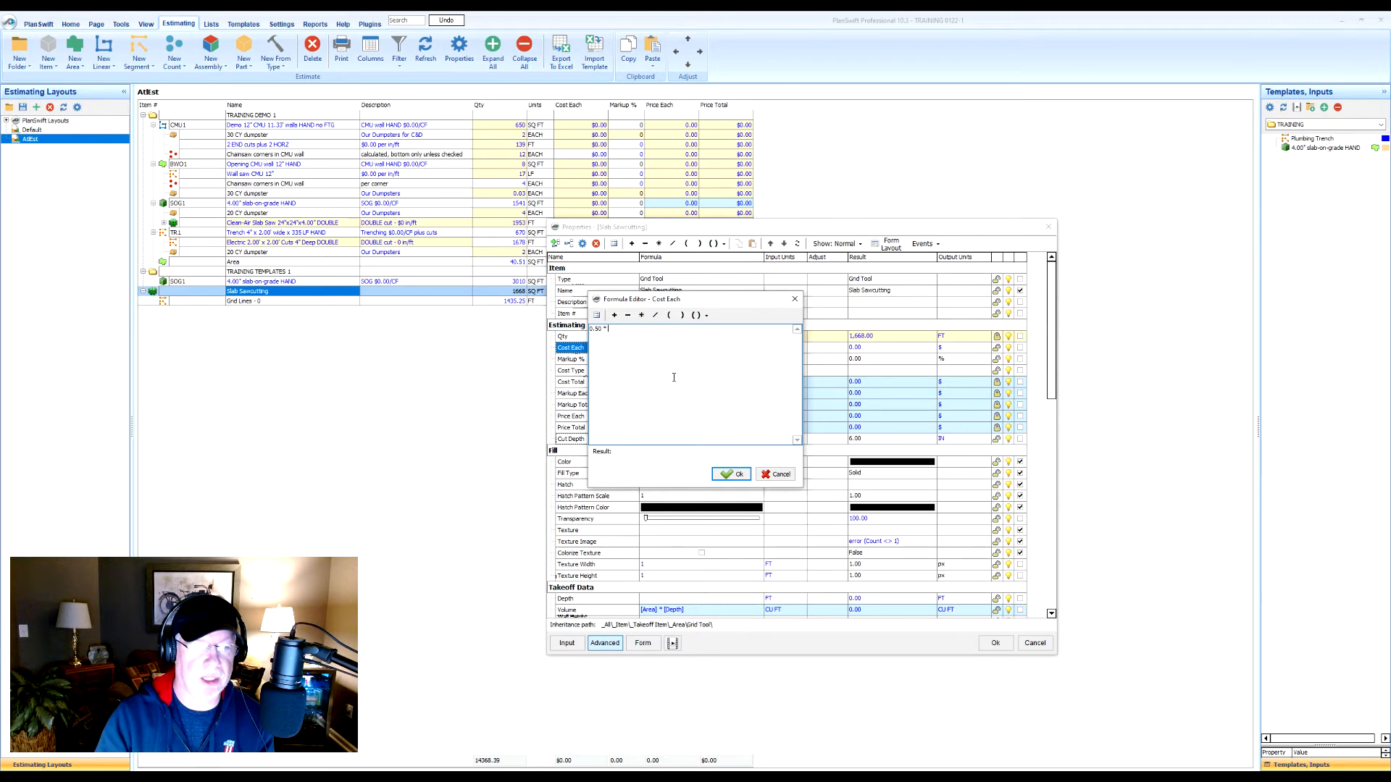
click(596, 316)
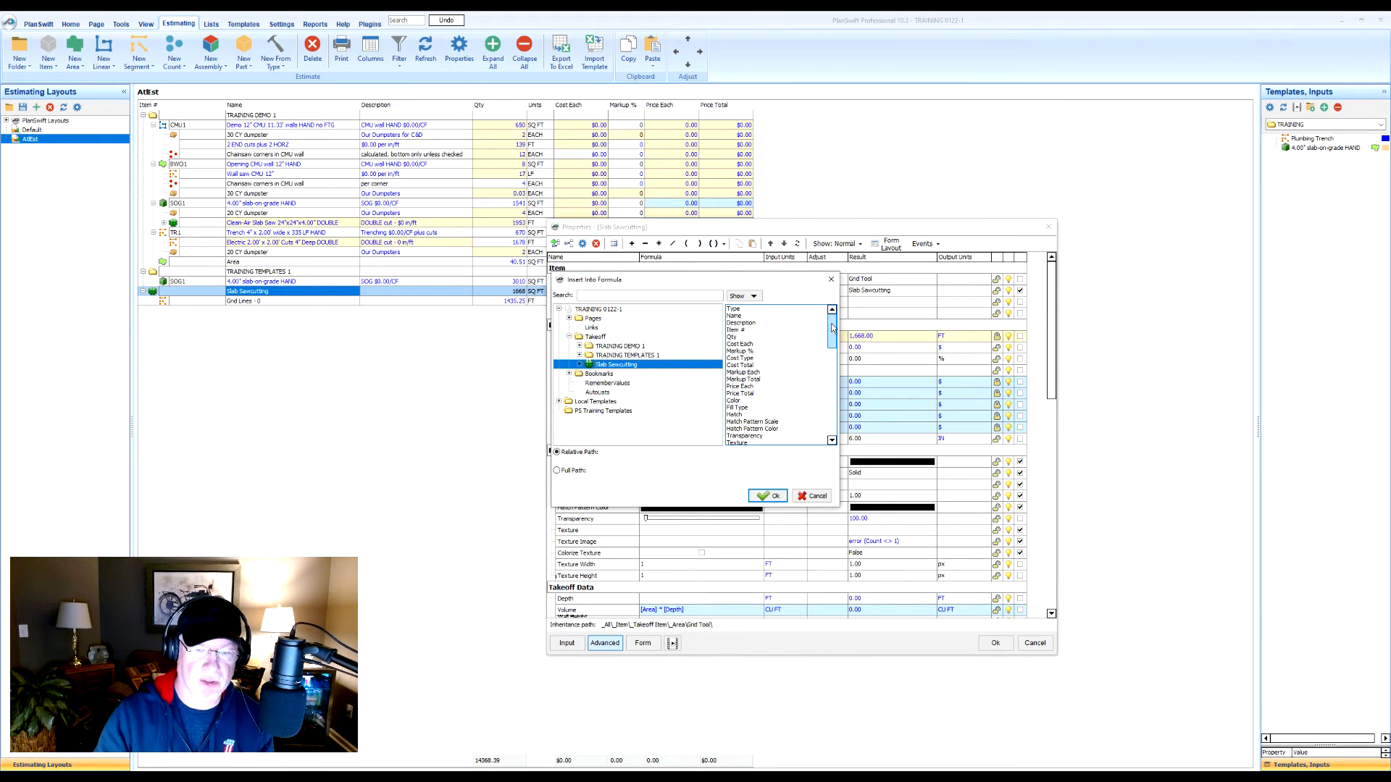
drag(832, 328, 832, 421)
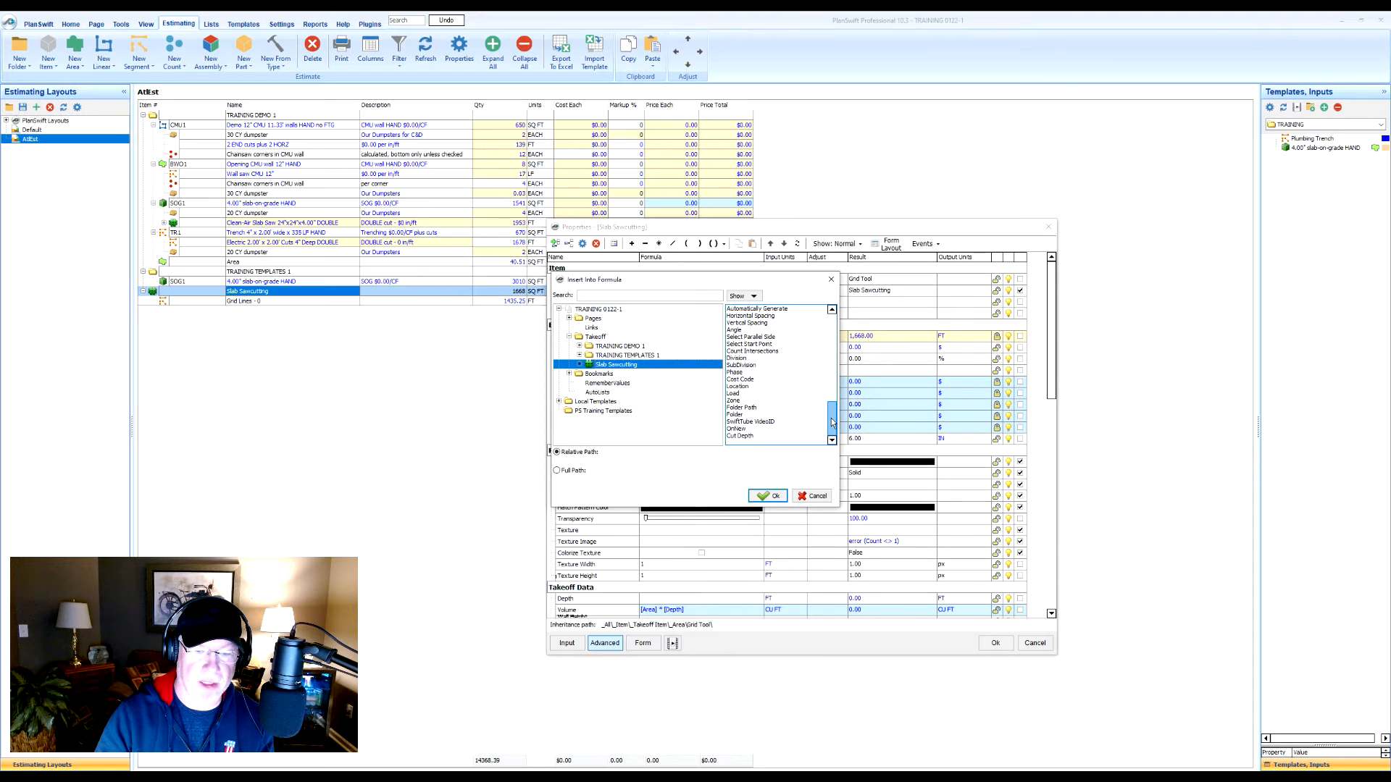
click(739, 435)
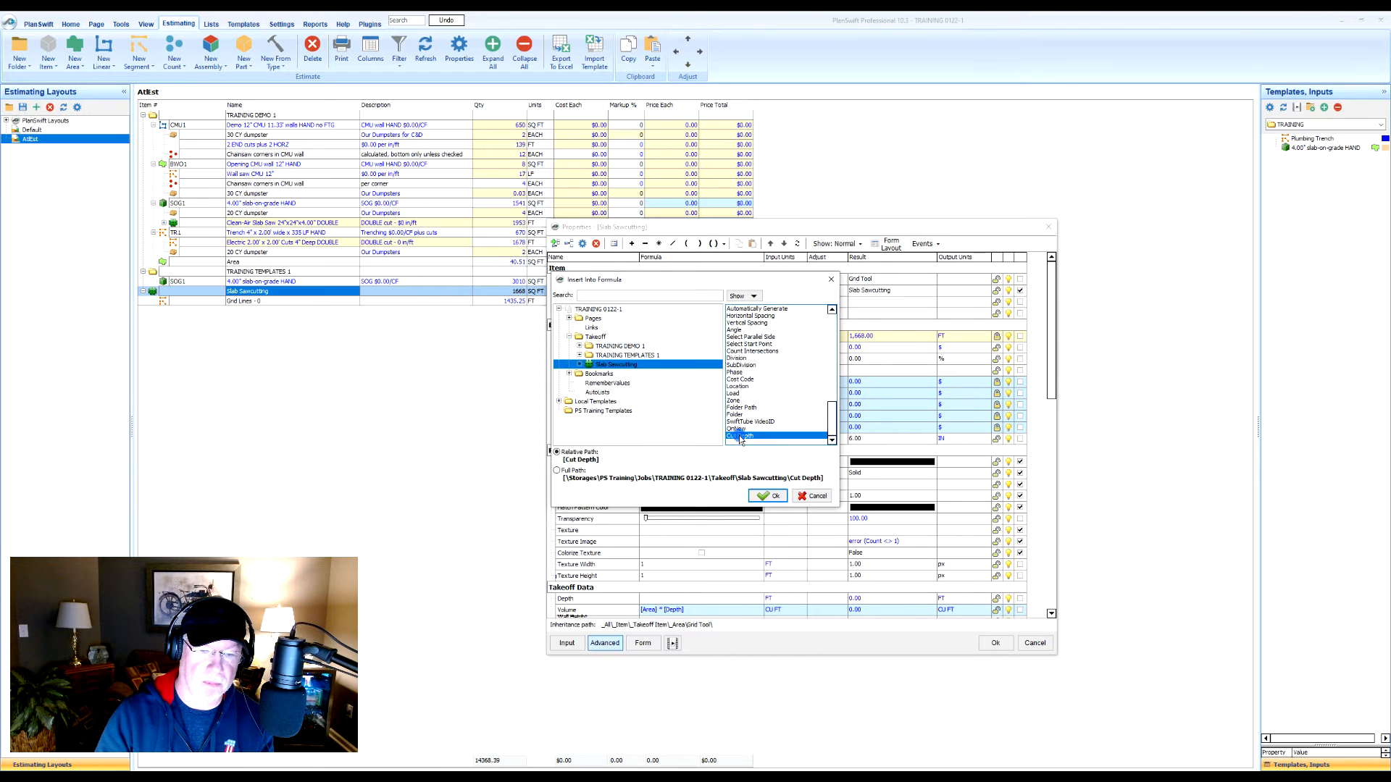
click(774, 498)
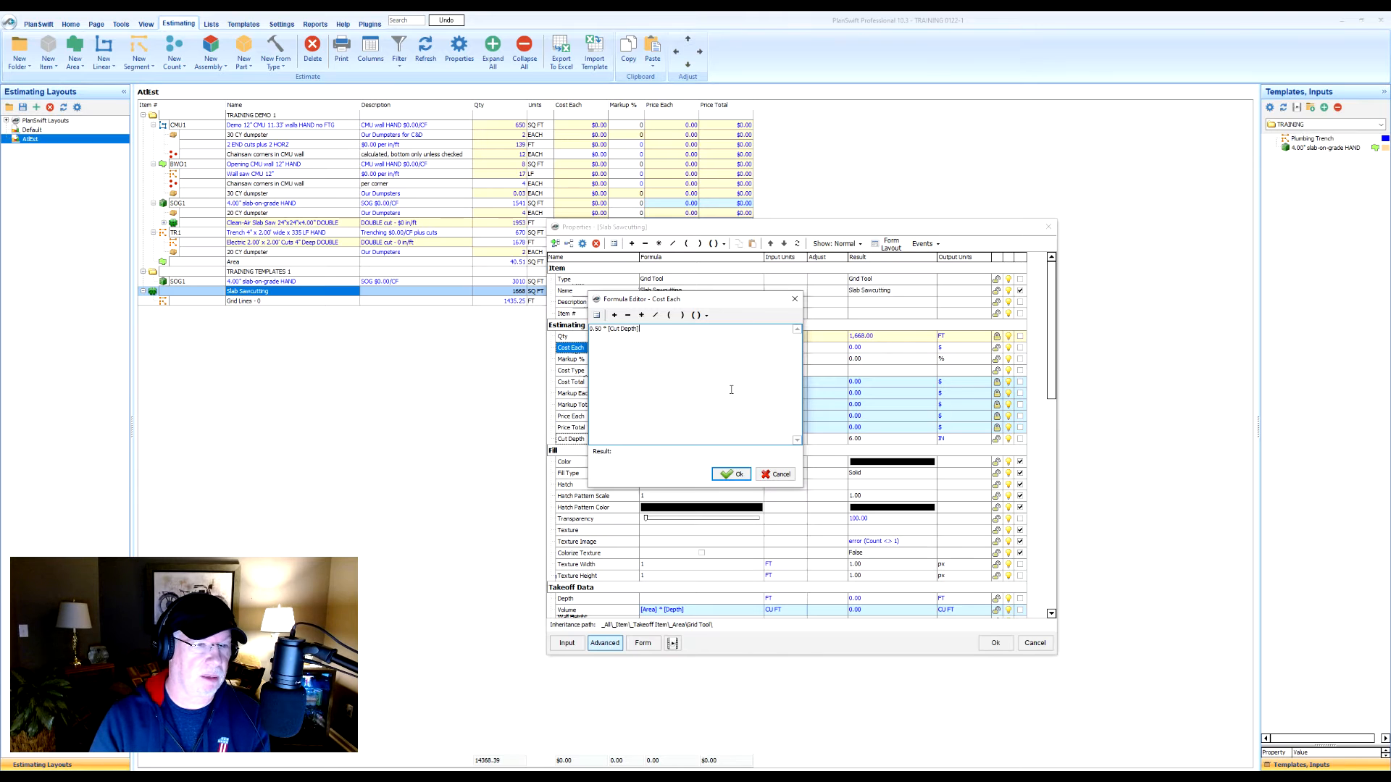
click(731, 474)
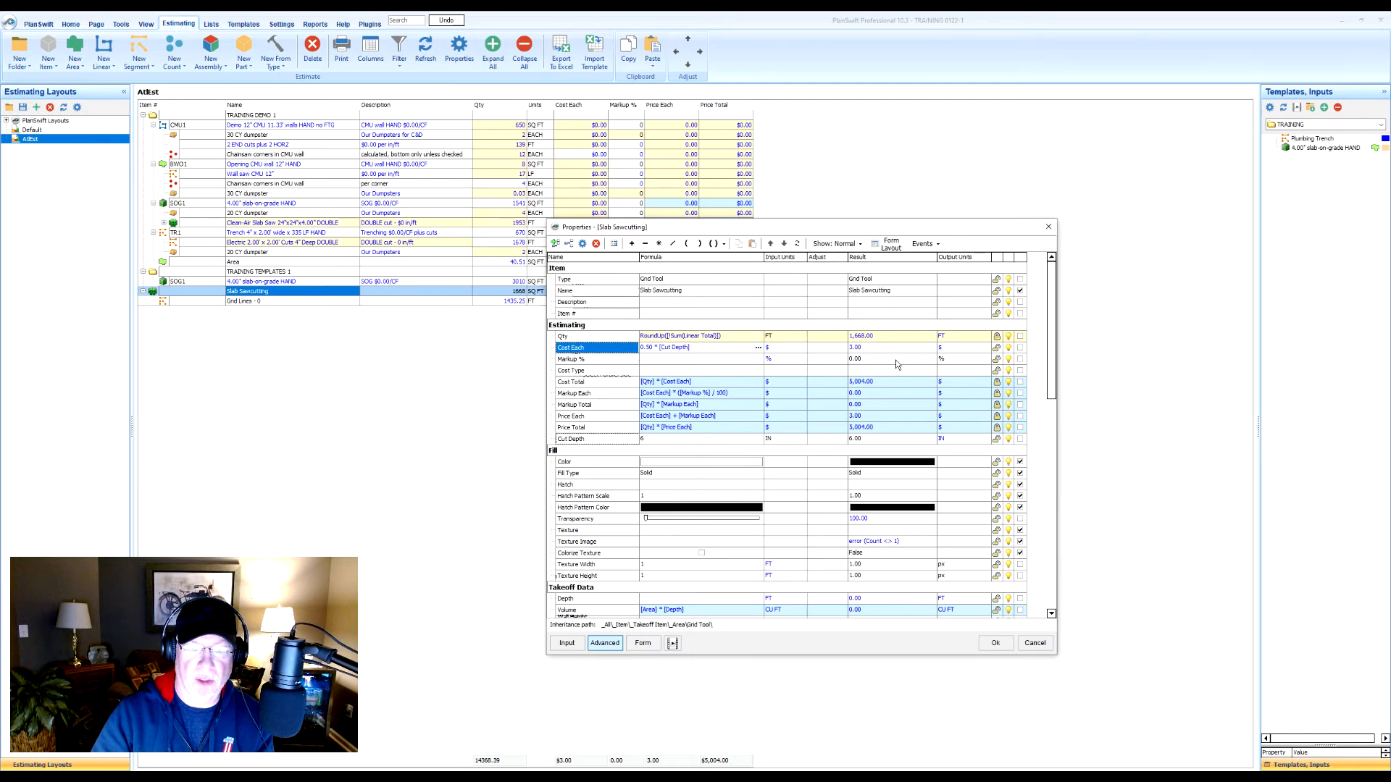
drag(885, 227, 785, 208)
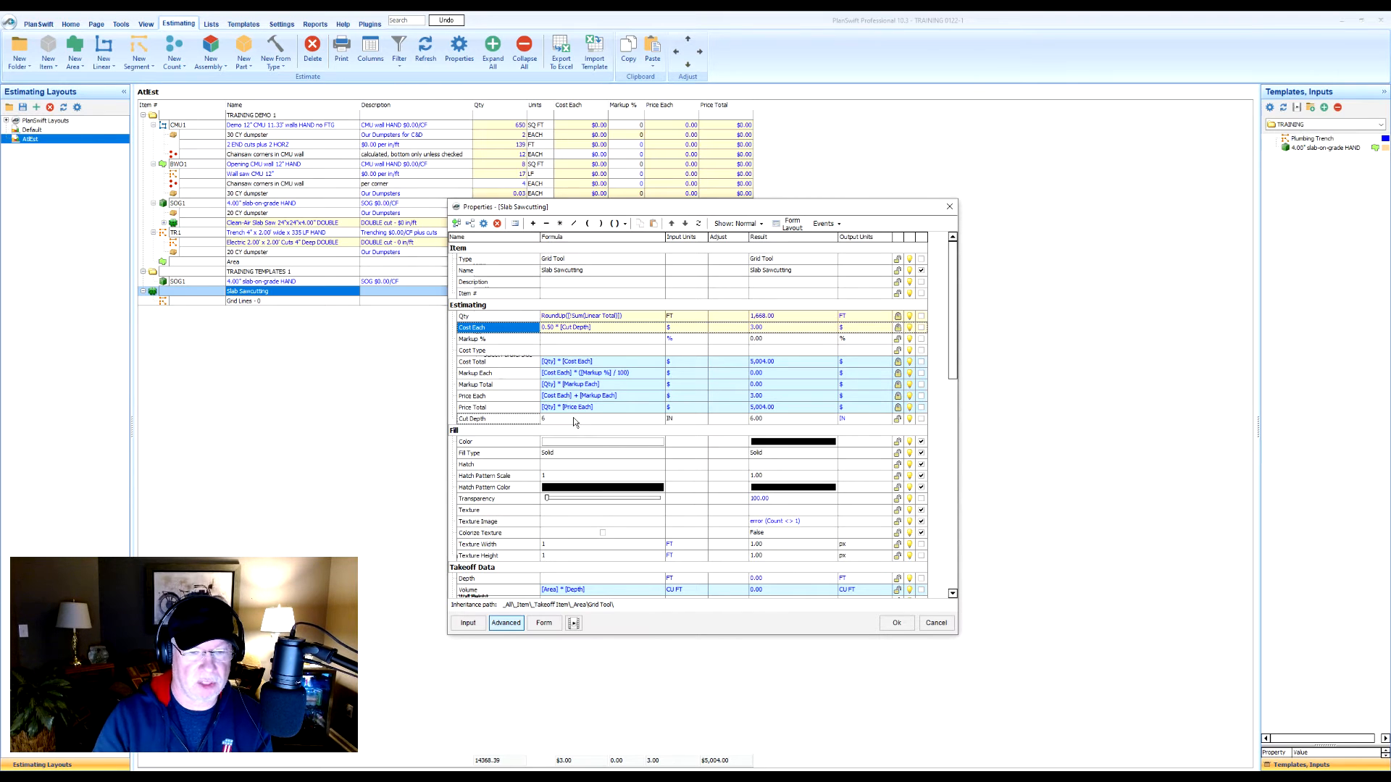
click(898, 624)
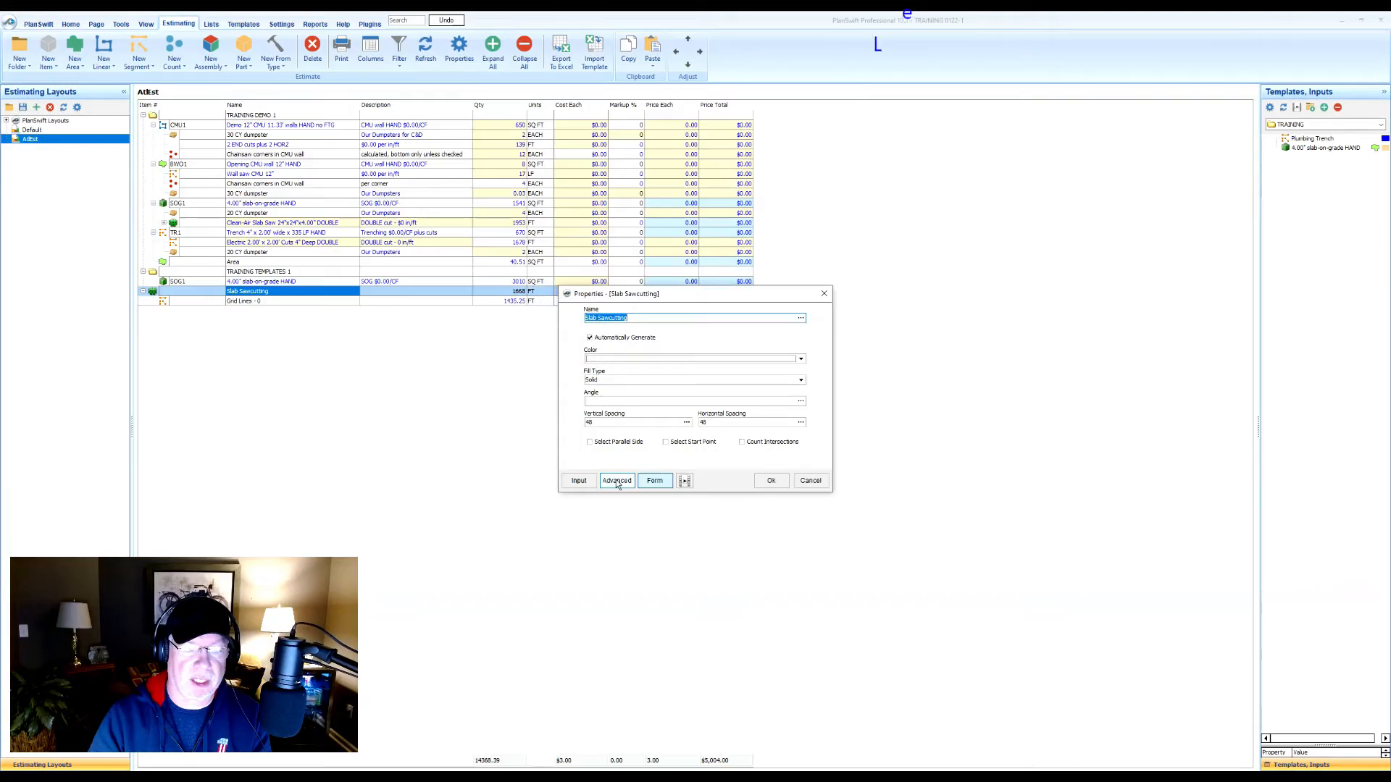
- Remove the color, fill type, hatch, texture, texture image and colorize texture properties from the Slab Sawcutting input form
click(616, 478)
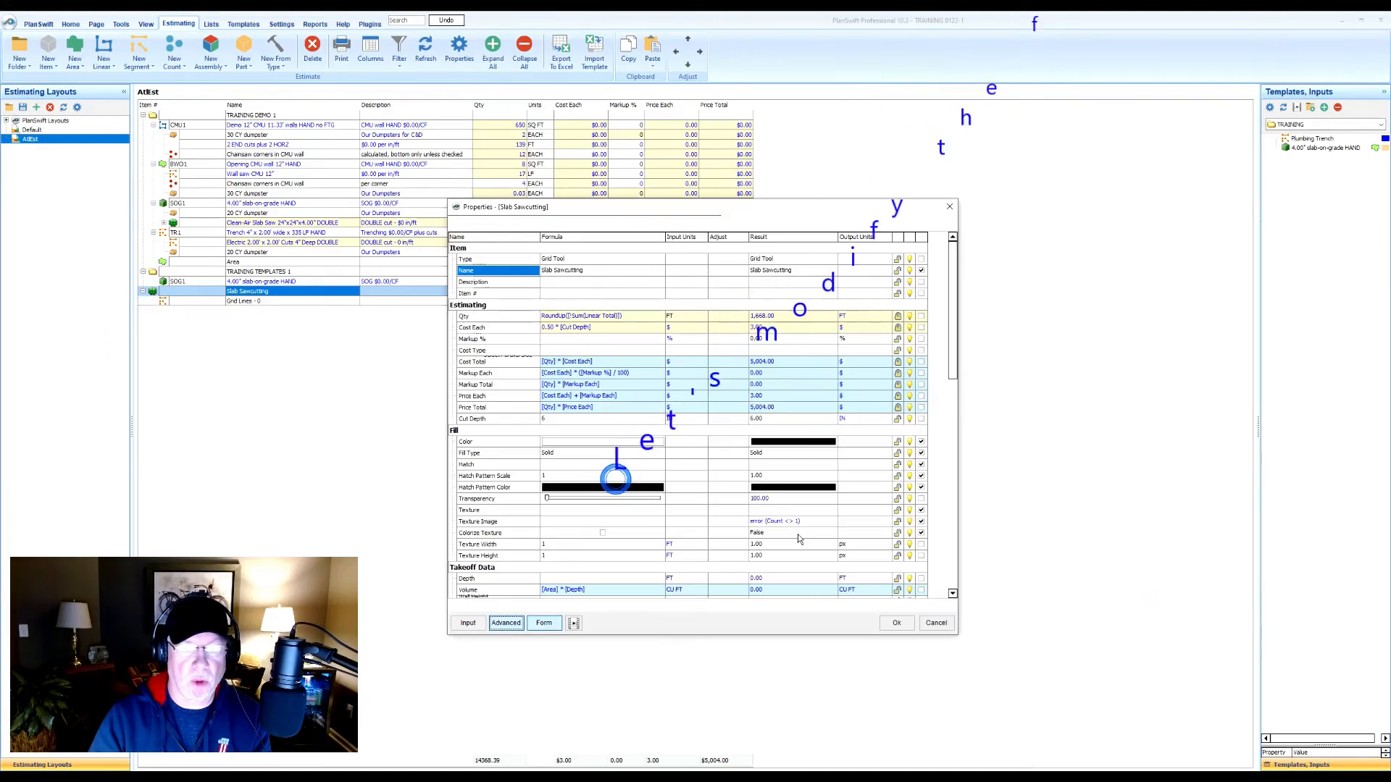
drag(955, 285, 953, 349)
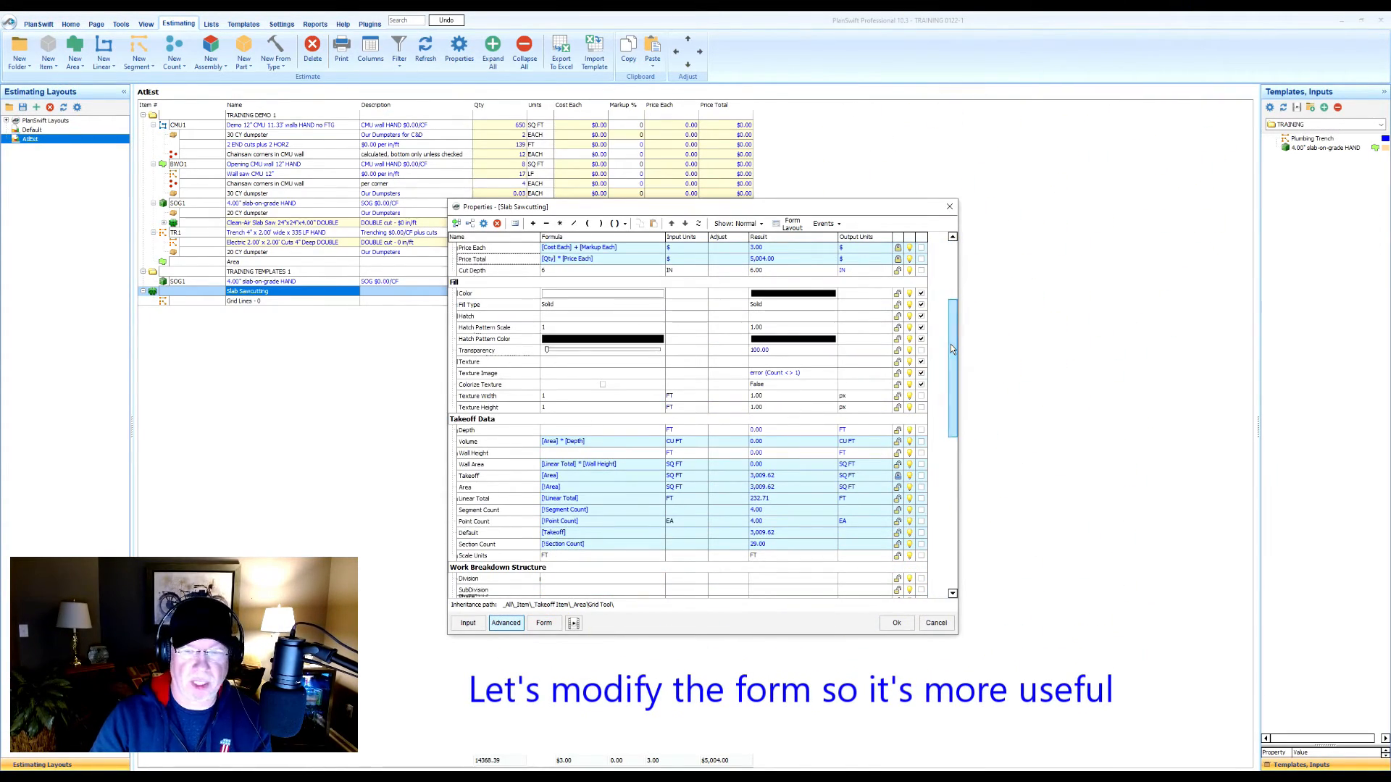
click(921, 293)
click(921, 305)
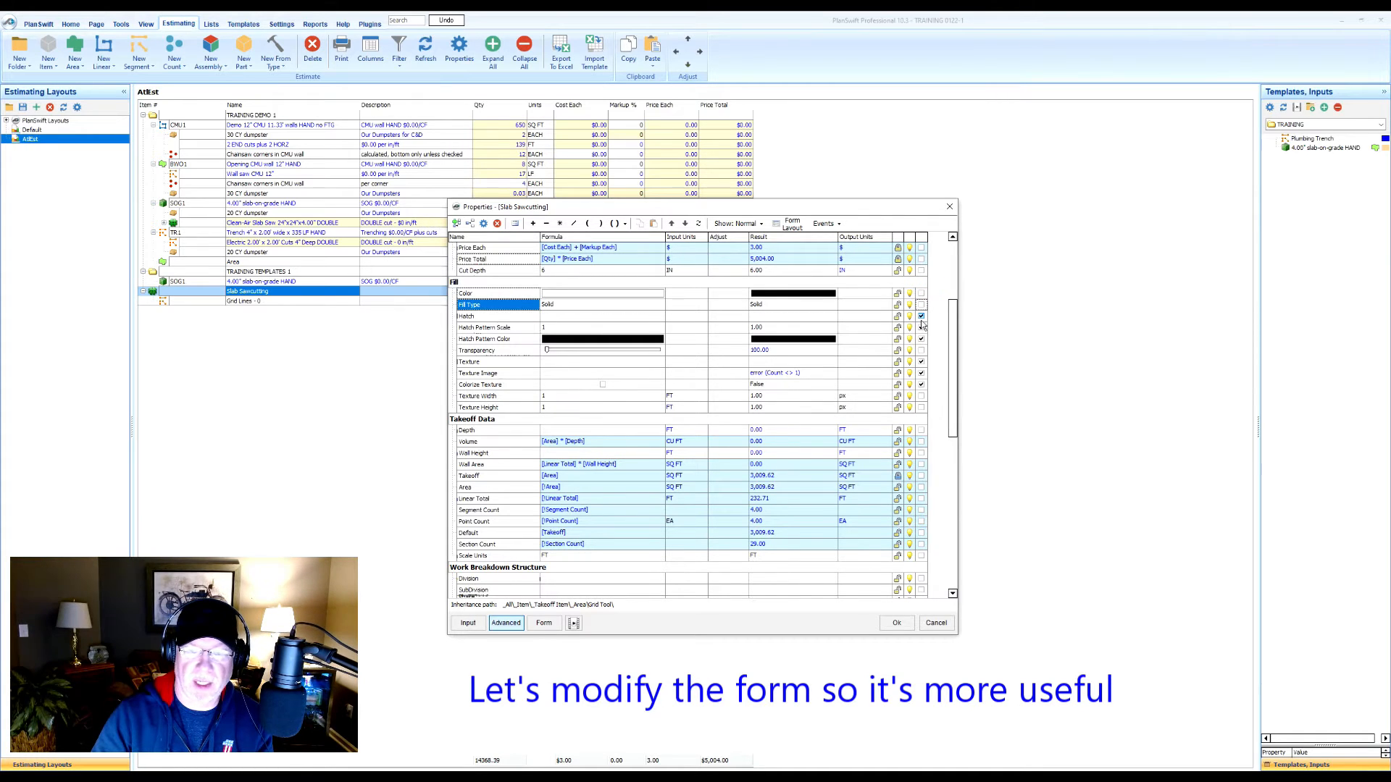
click(920, 316)
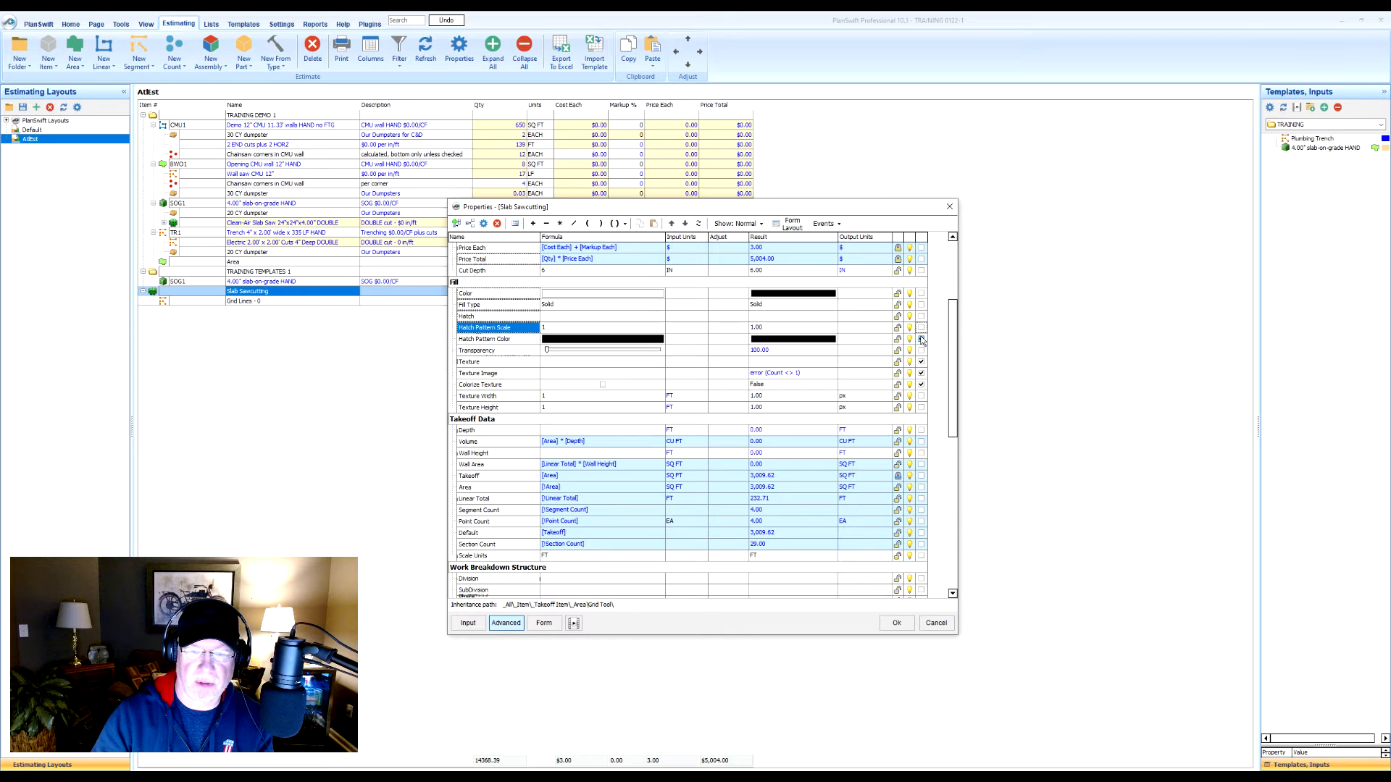
click(921, 339)
click(921, 362)
click(921, 373)
click(921, 383)
- Remove the Angle and Automatically Generate grid properties from the input form and view the simplified form
drag(951, 355, 951, 512)
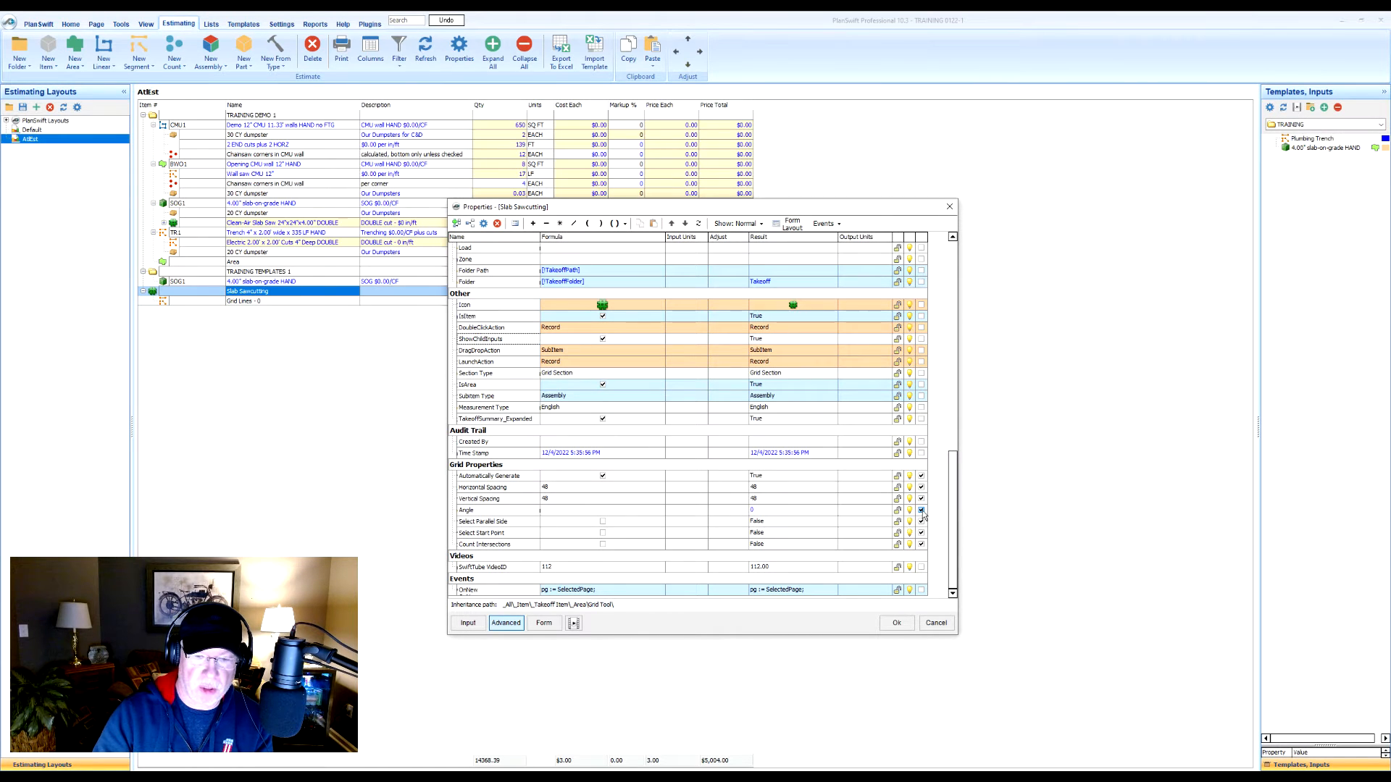
click(921, 510)
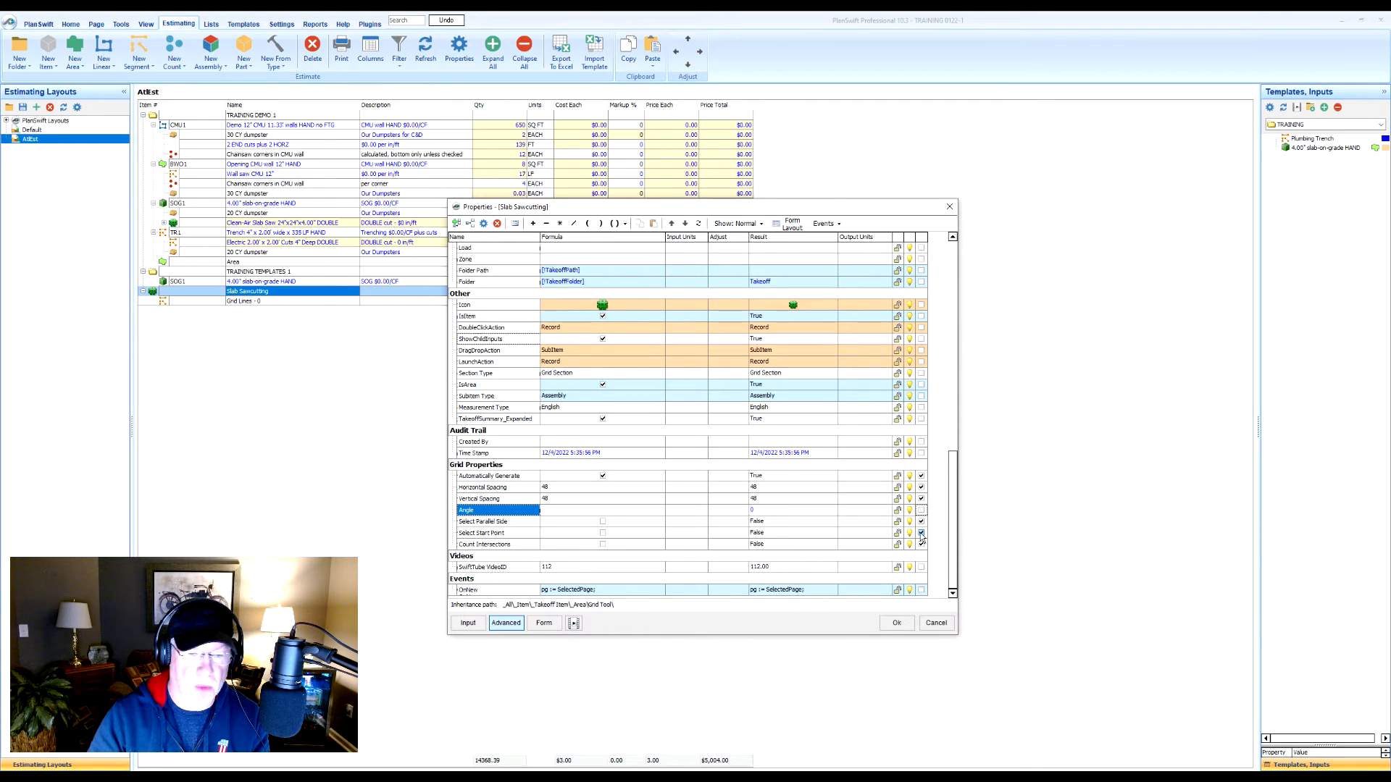
click(921, 477)
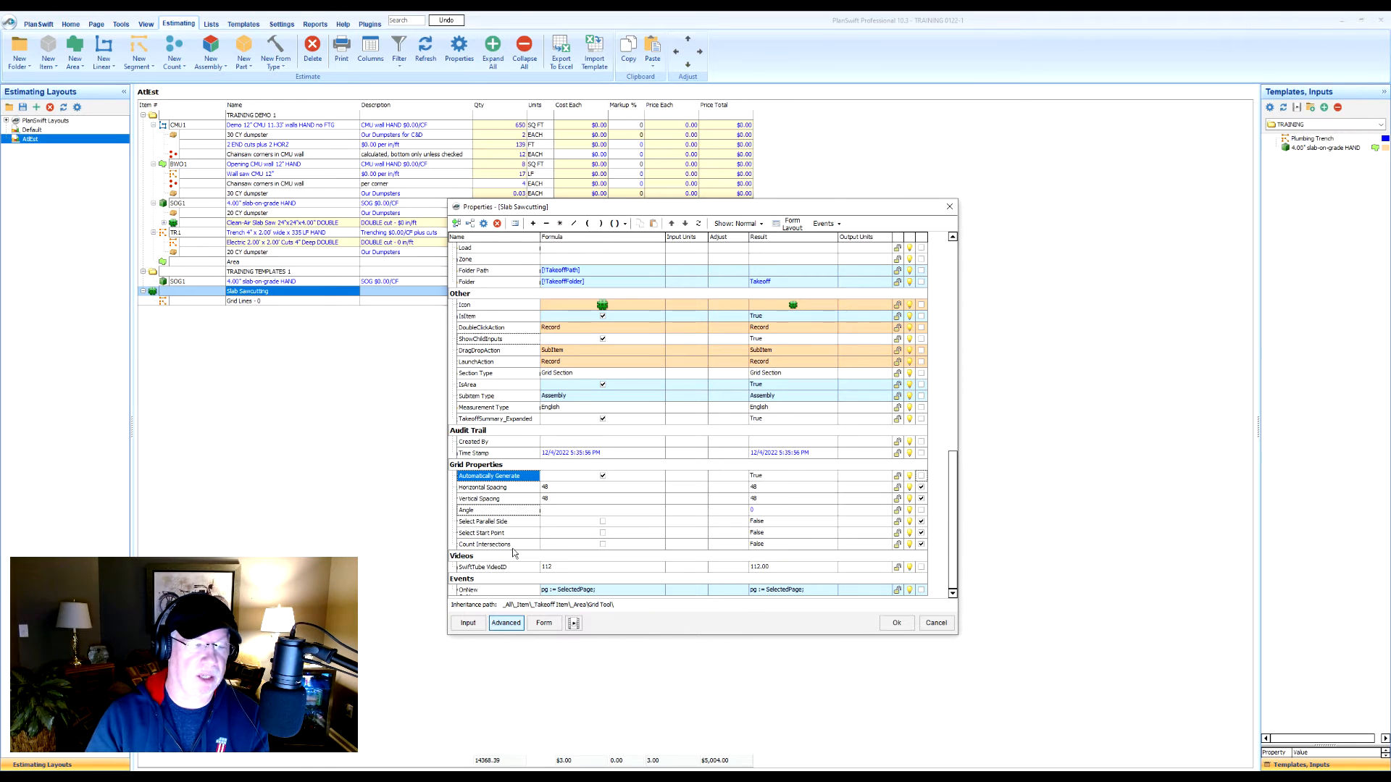
click(543, 623)
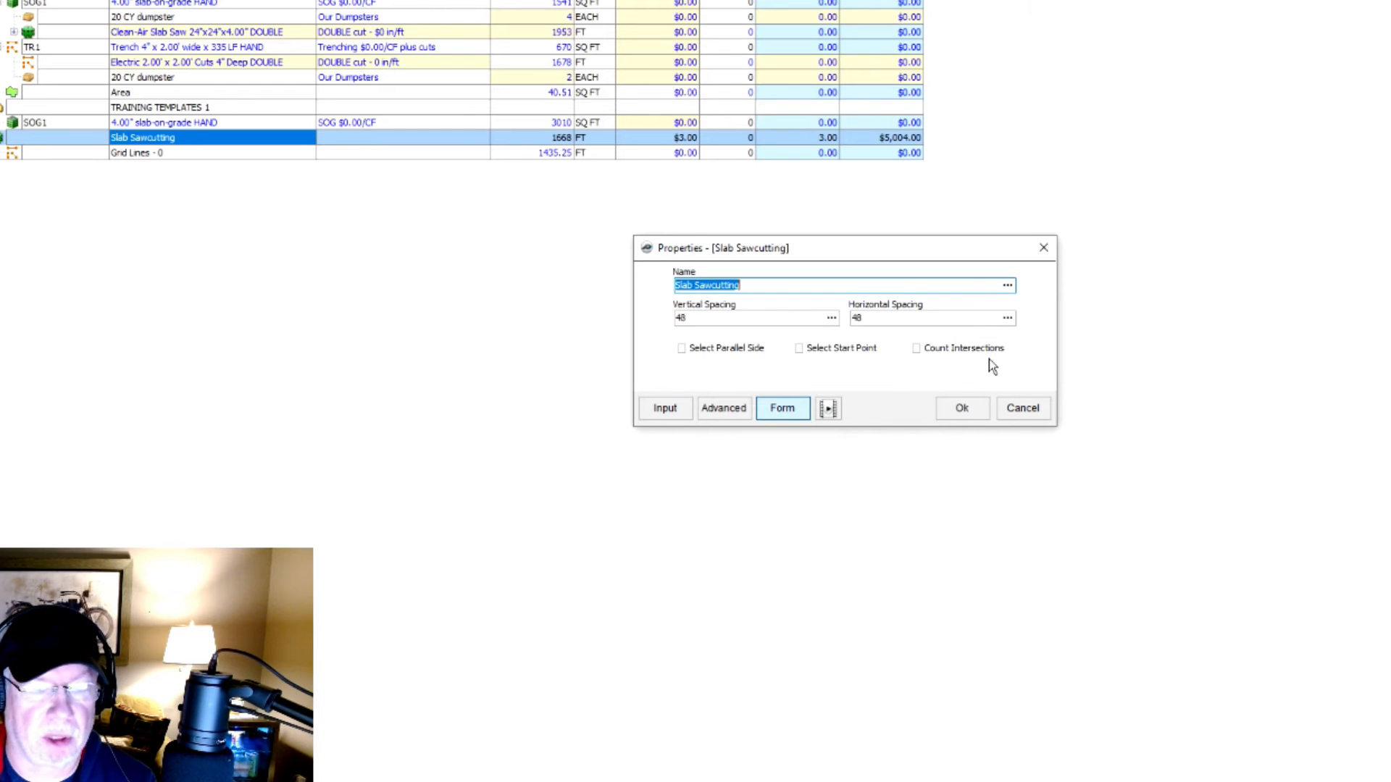
- Include Cost Each and Markup % on the input form, temporarily unlocking Cost Each to allow the change
click(721, 410)
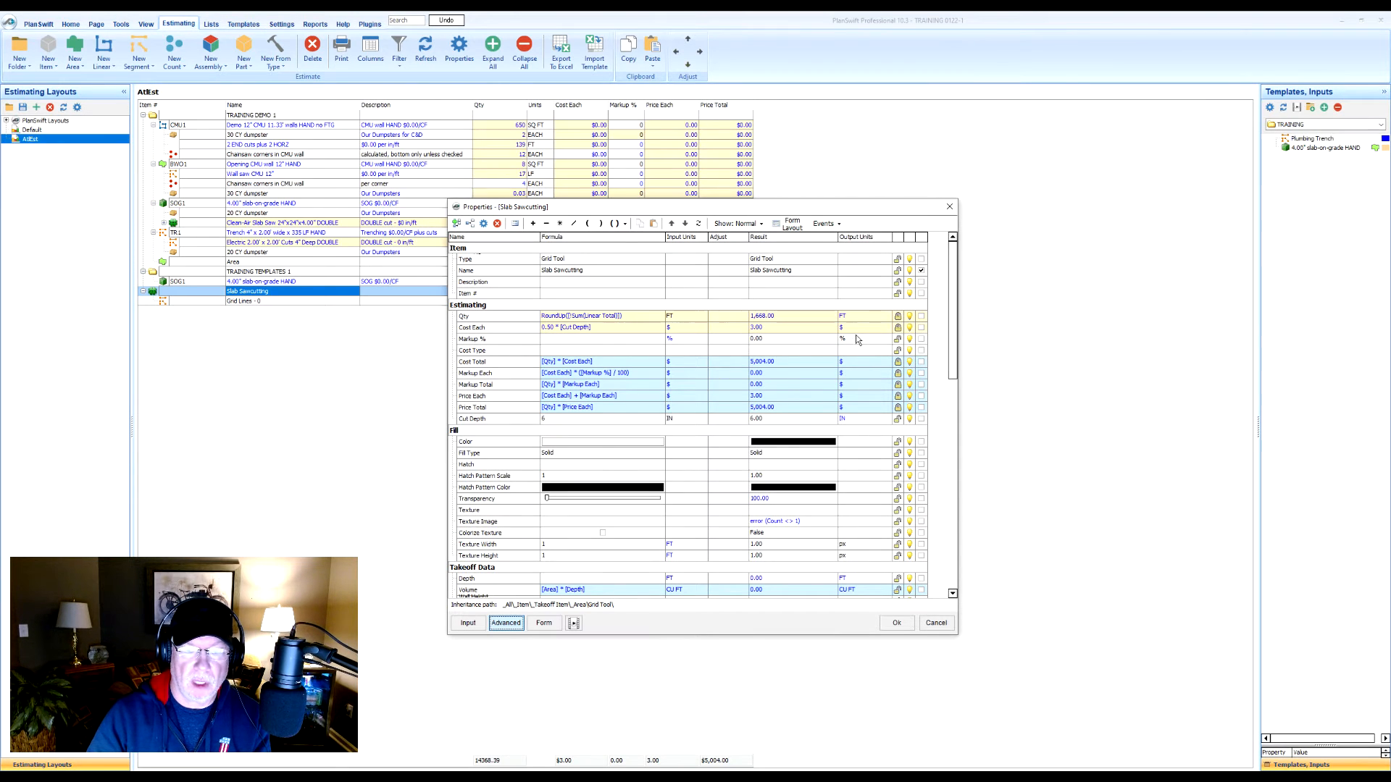
click(920, 327)
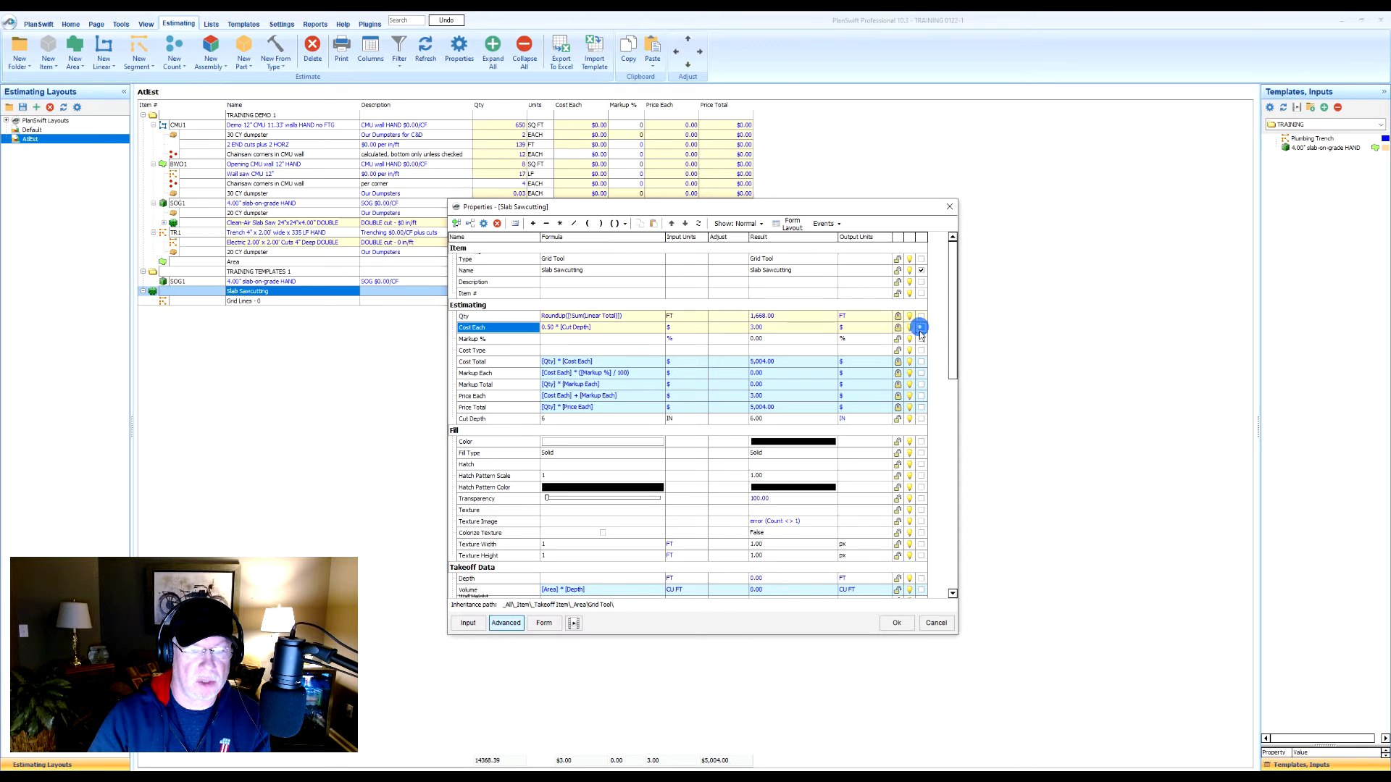
click(906, 327)
click(921, 327)
click(921, 338)
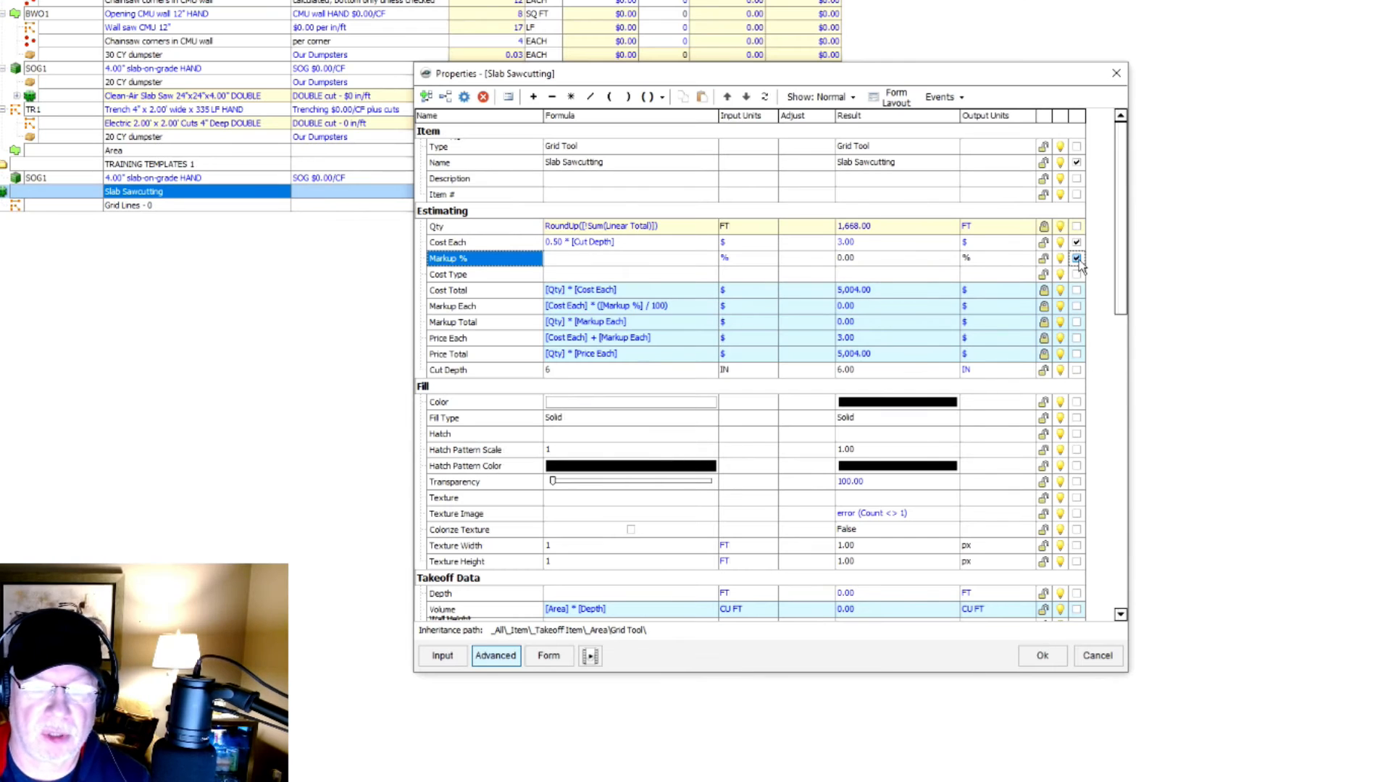
click(1044, 242)
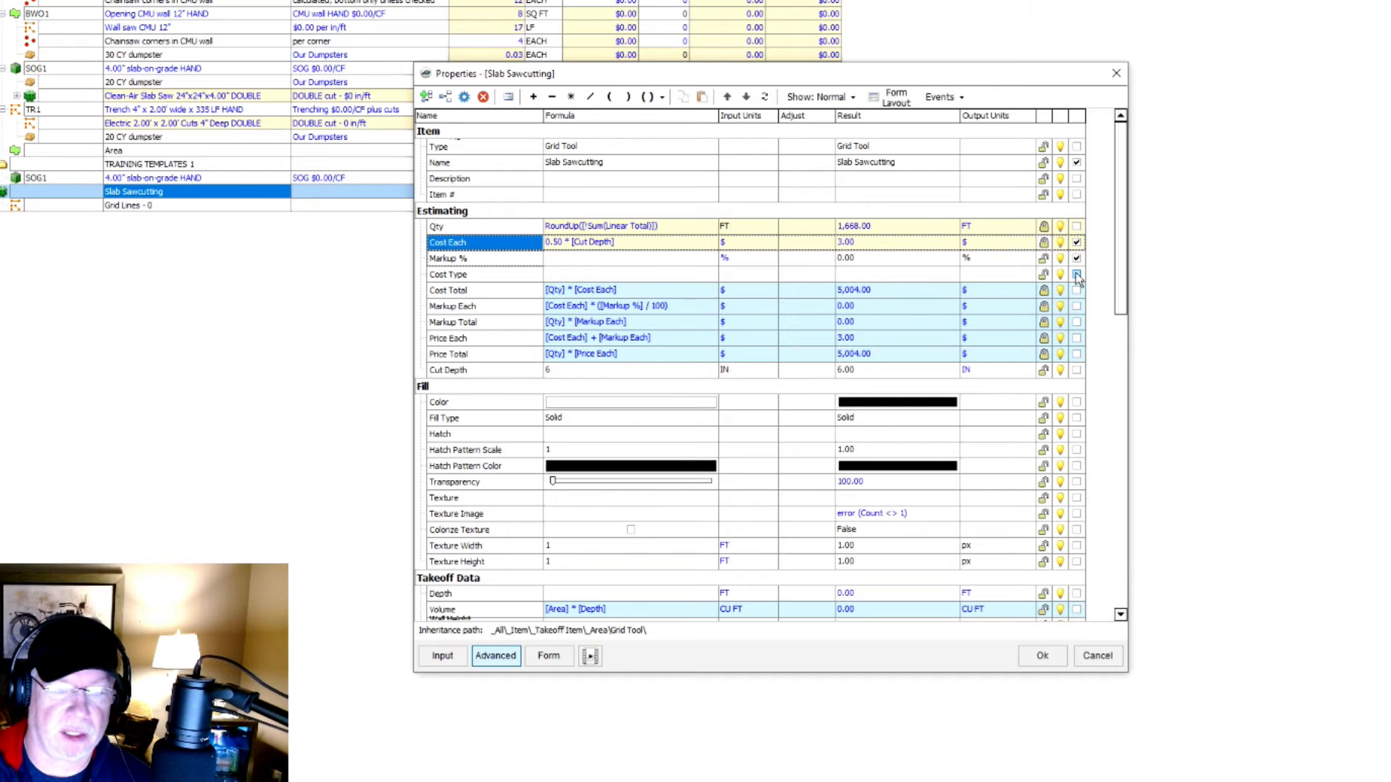
- Arrange the input form with Cost Each above Markup %, put Markup % on the same row, and save the Slab Sawcutting properties
click(896, 98)
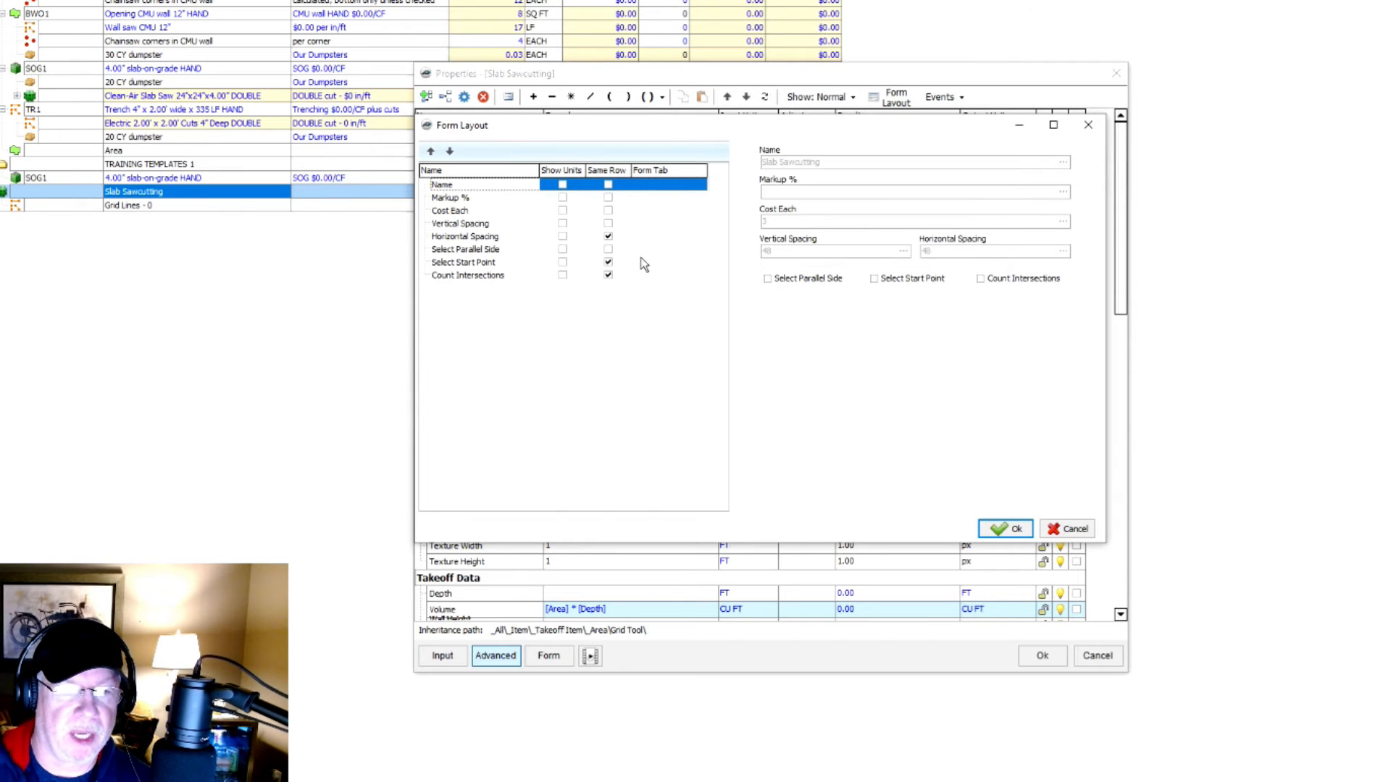
click(449, 211)
click(430, 150)
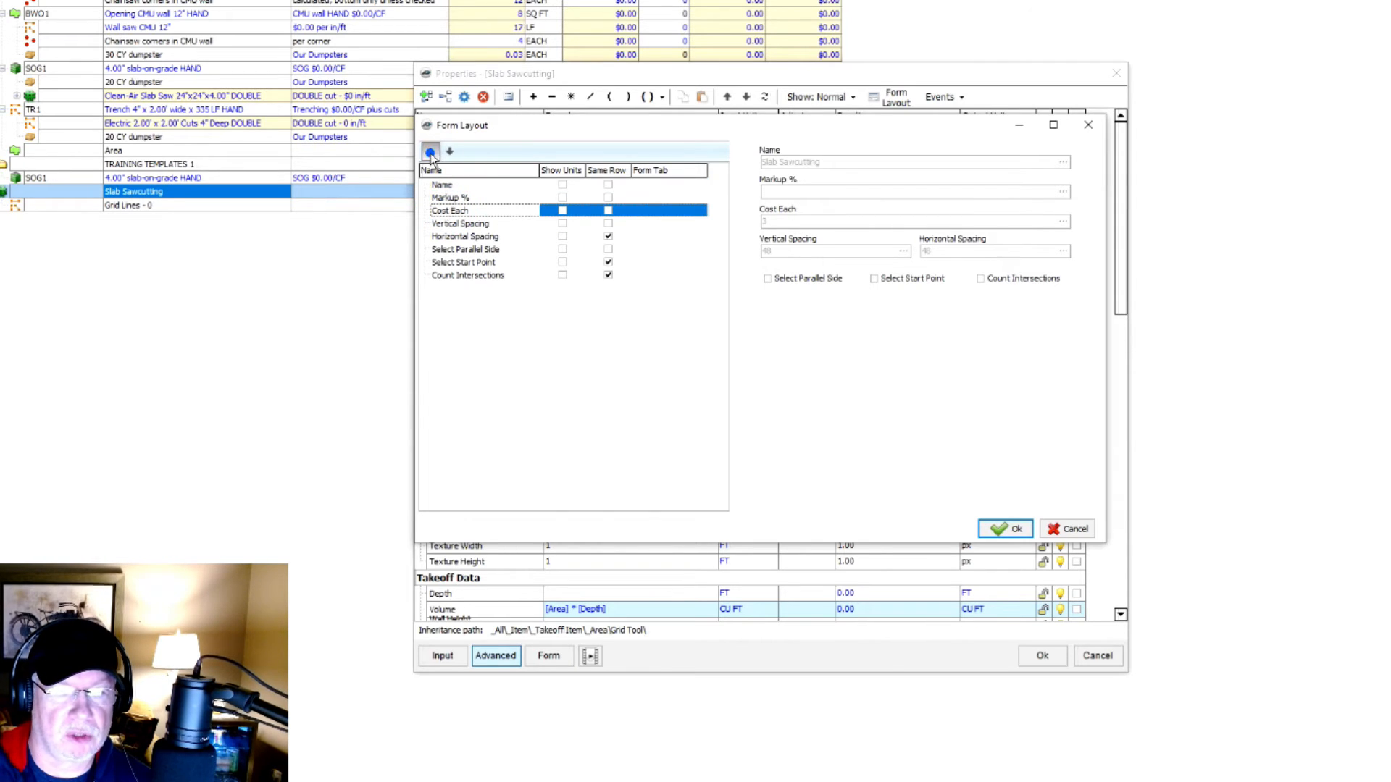
click(609, 211)
click(609, 211)
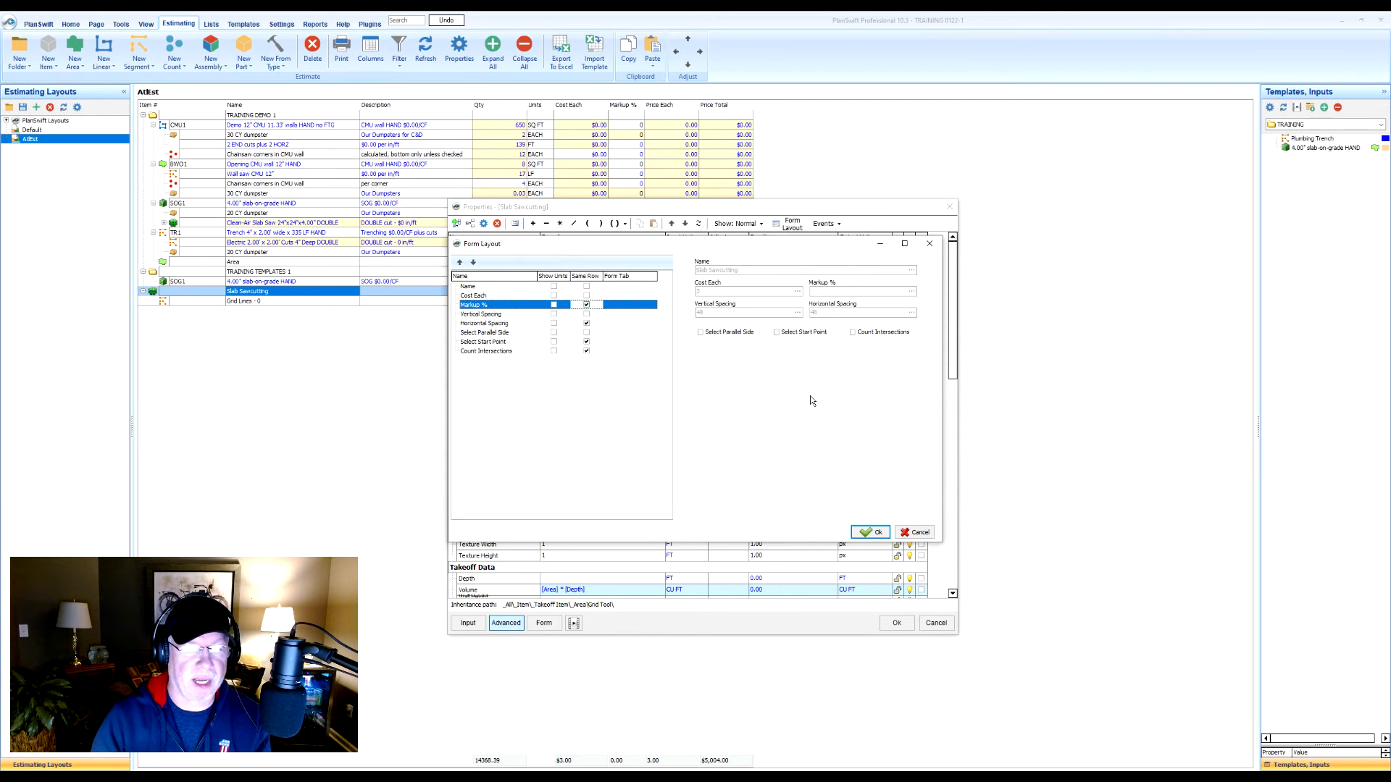
click(872, 533)
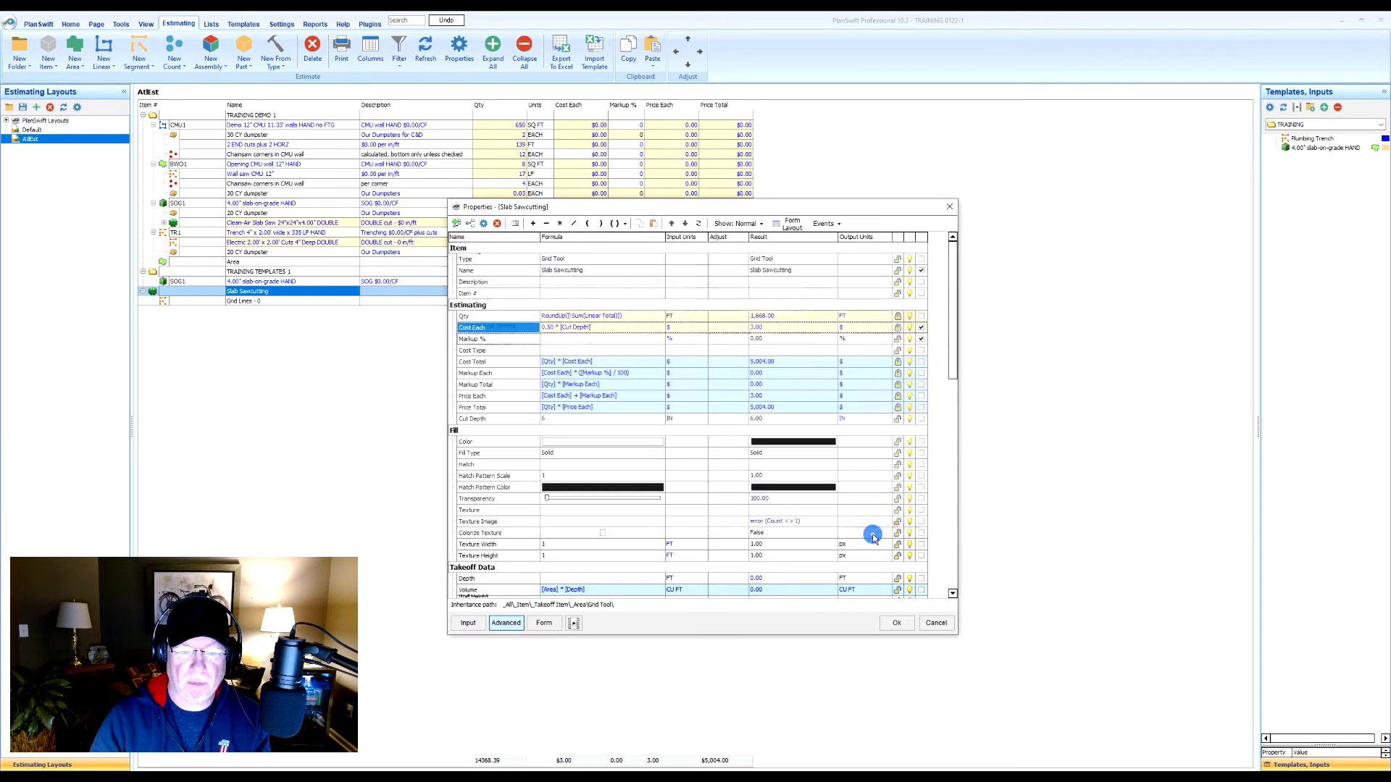
click(544, 623)
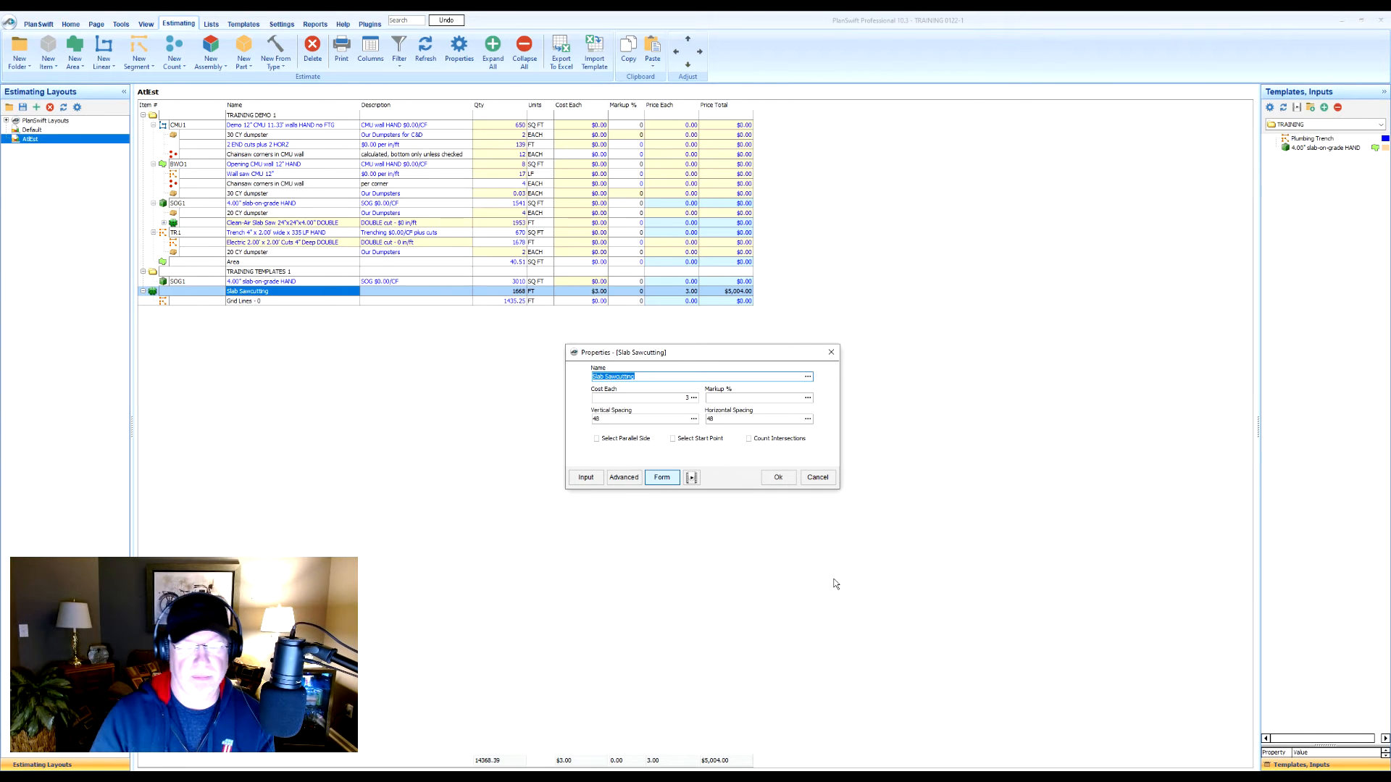
click(779, 478)
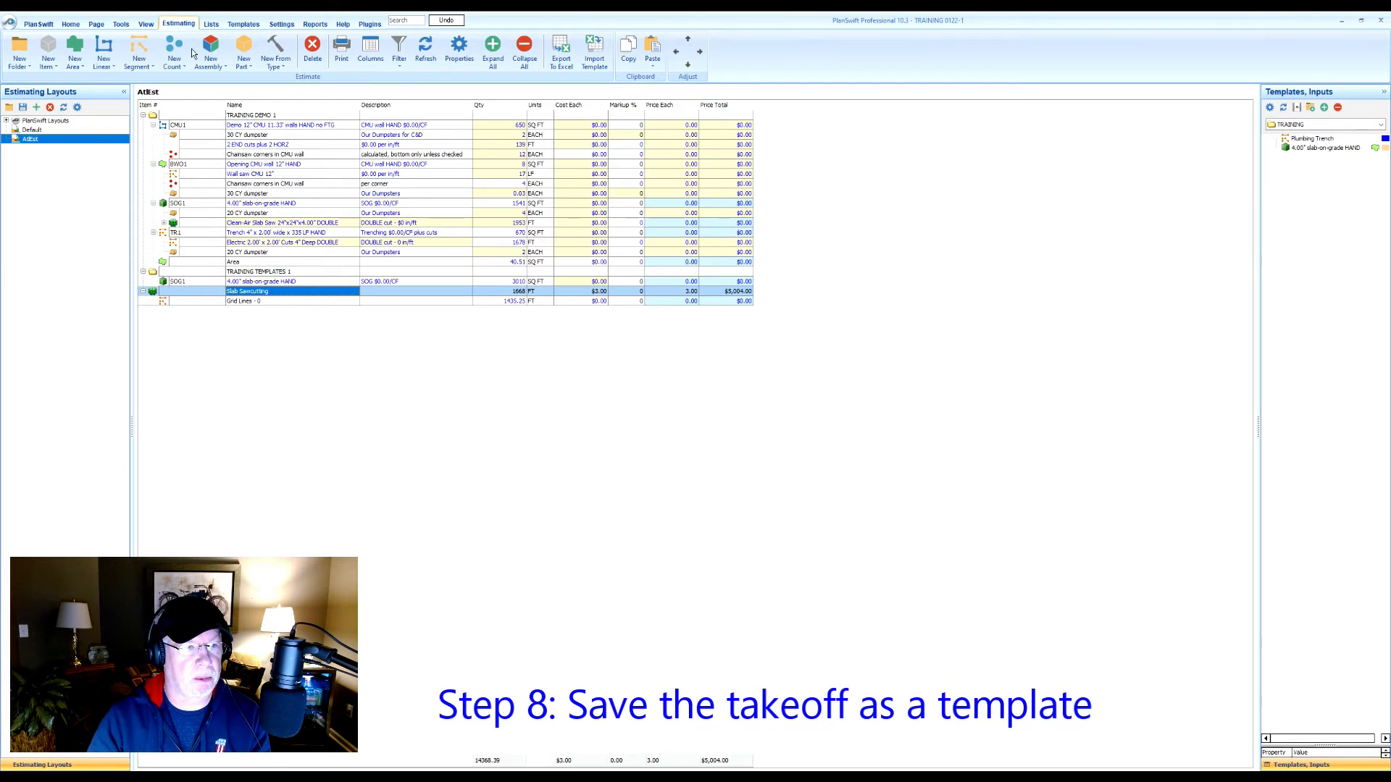
- Copy the Slab Sawcutting takeoff into the TRAINING templates and place it below the 4.00" slab-on-grade HAND template
drag(292, 297, 296, 297)
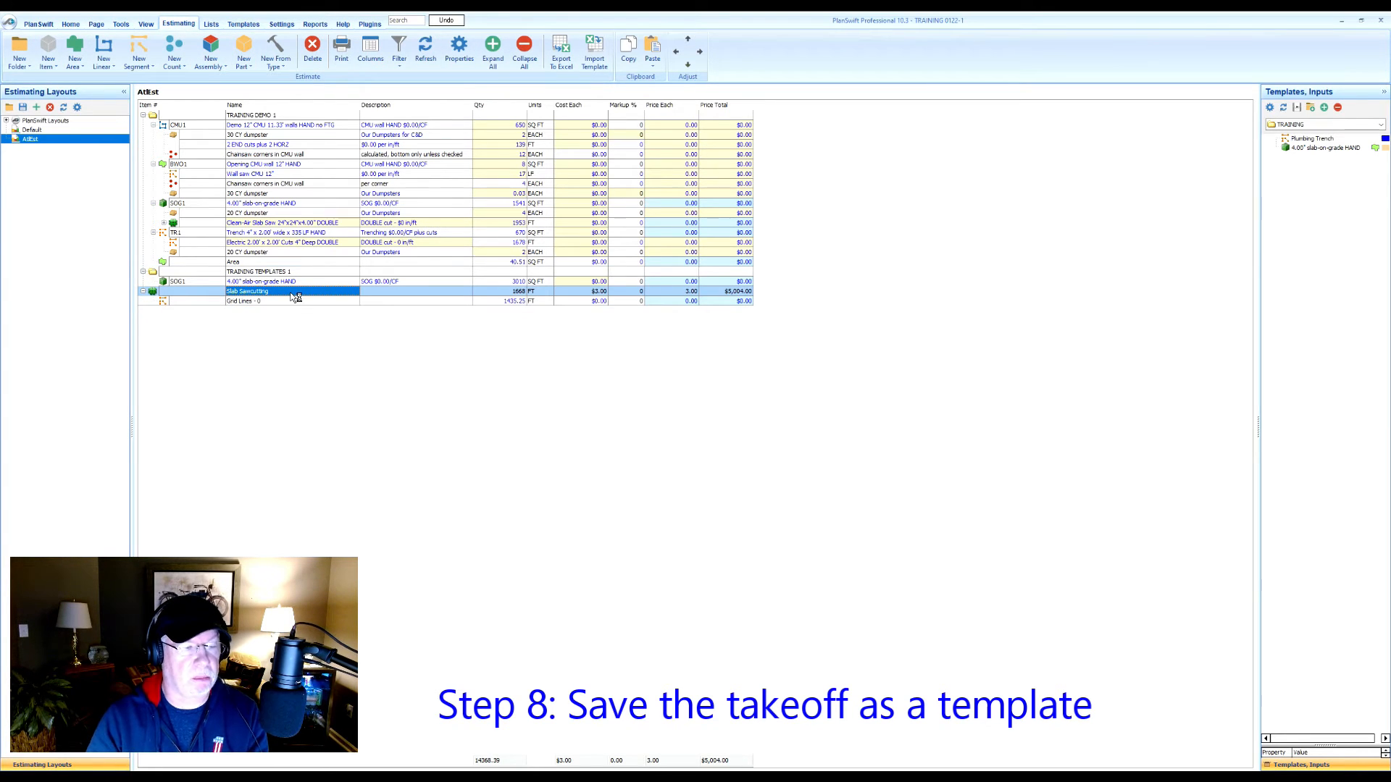
right_click(296, 295)
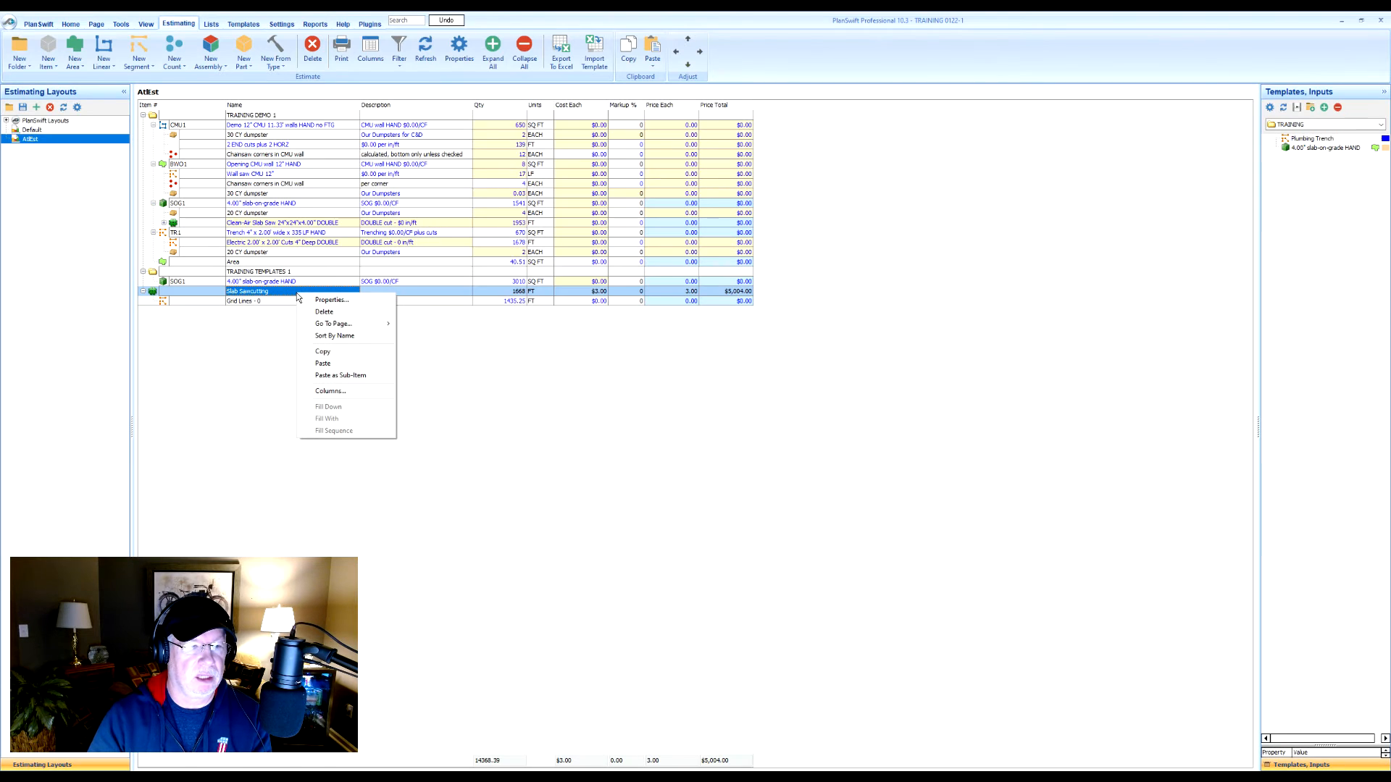
click(324, 351)
click(244, 24)
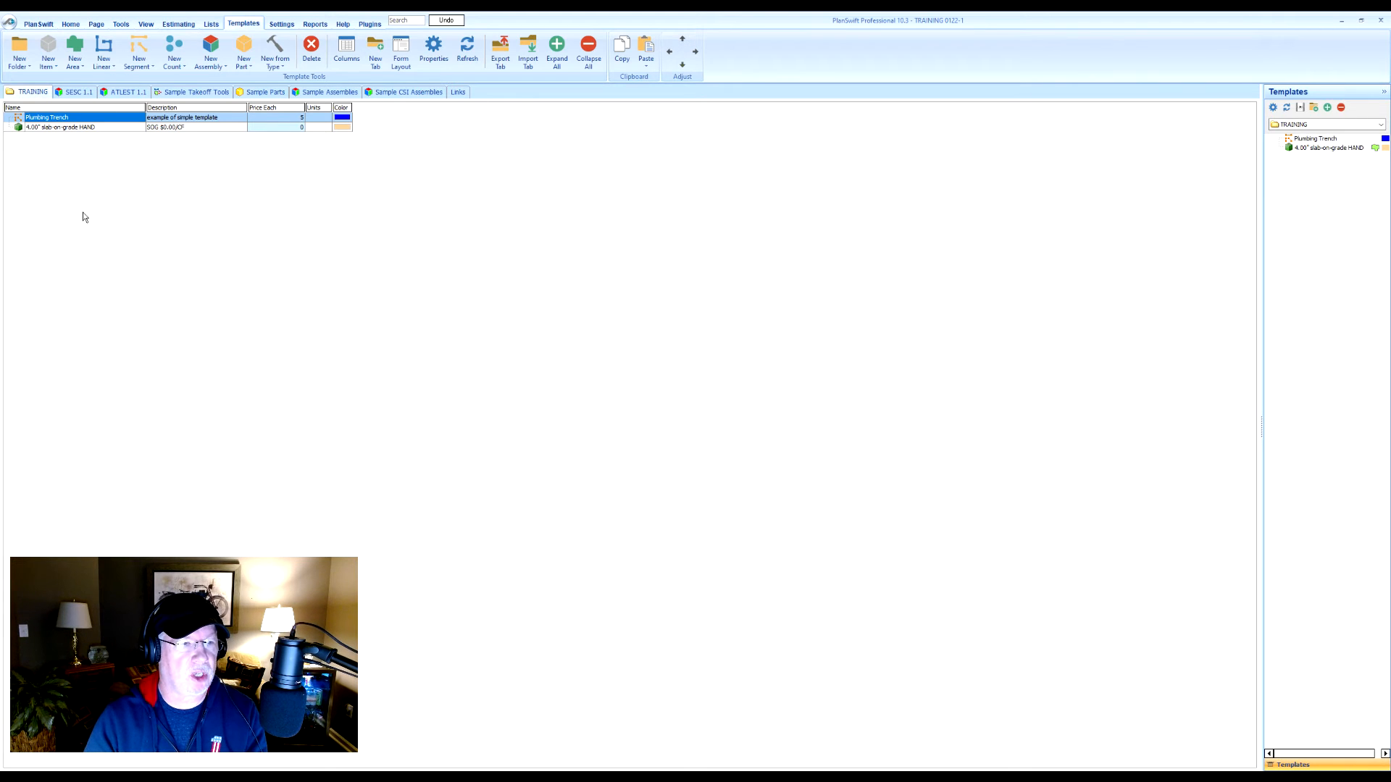
right_click(83, 184)
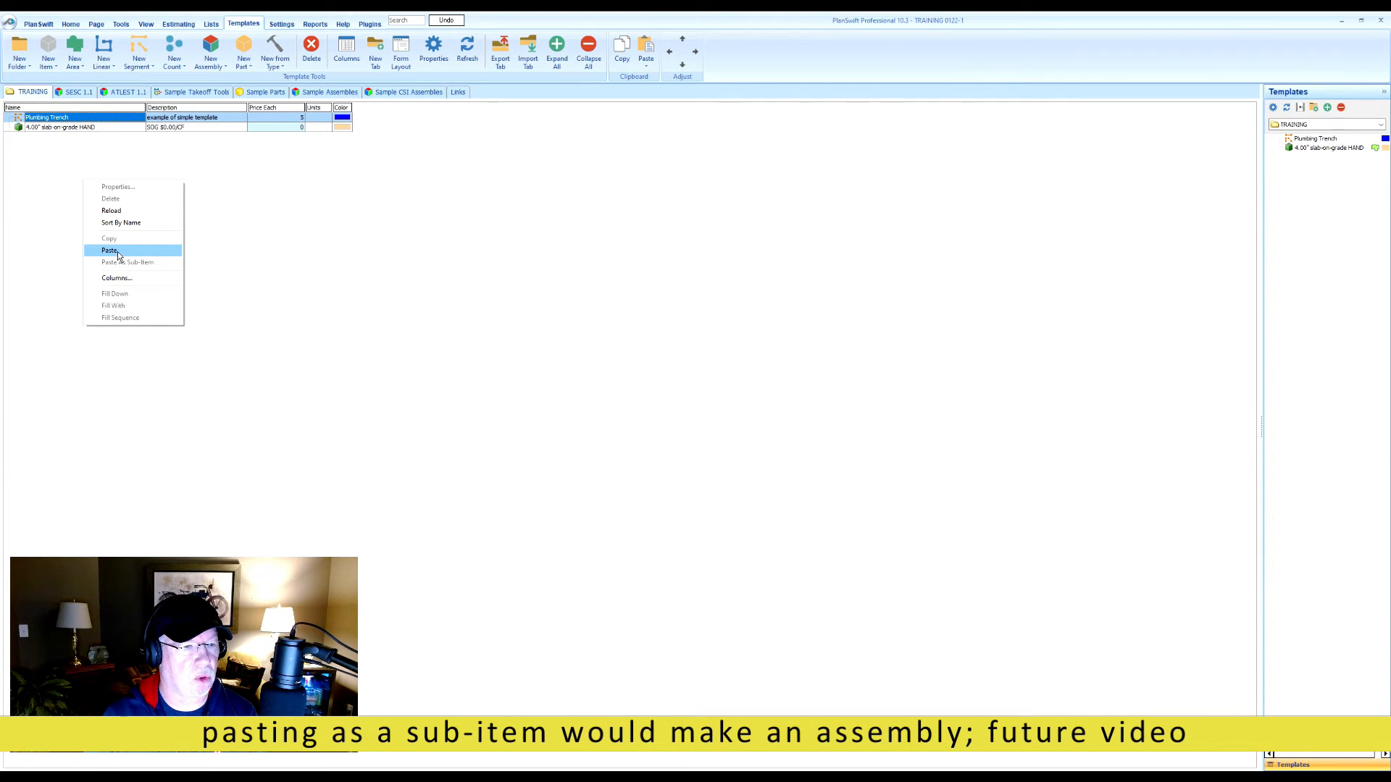
click(109, 250)
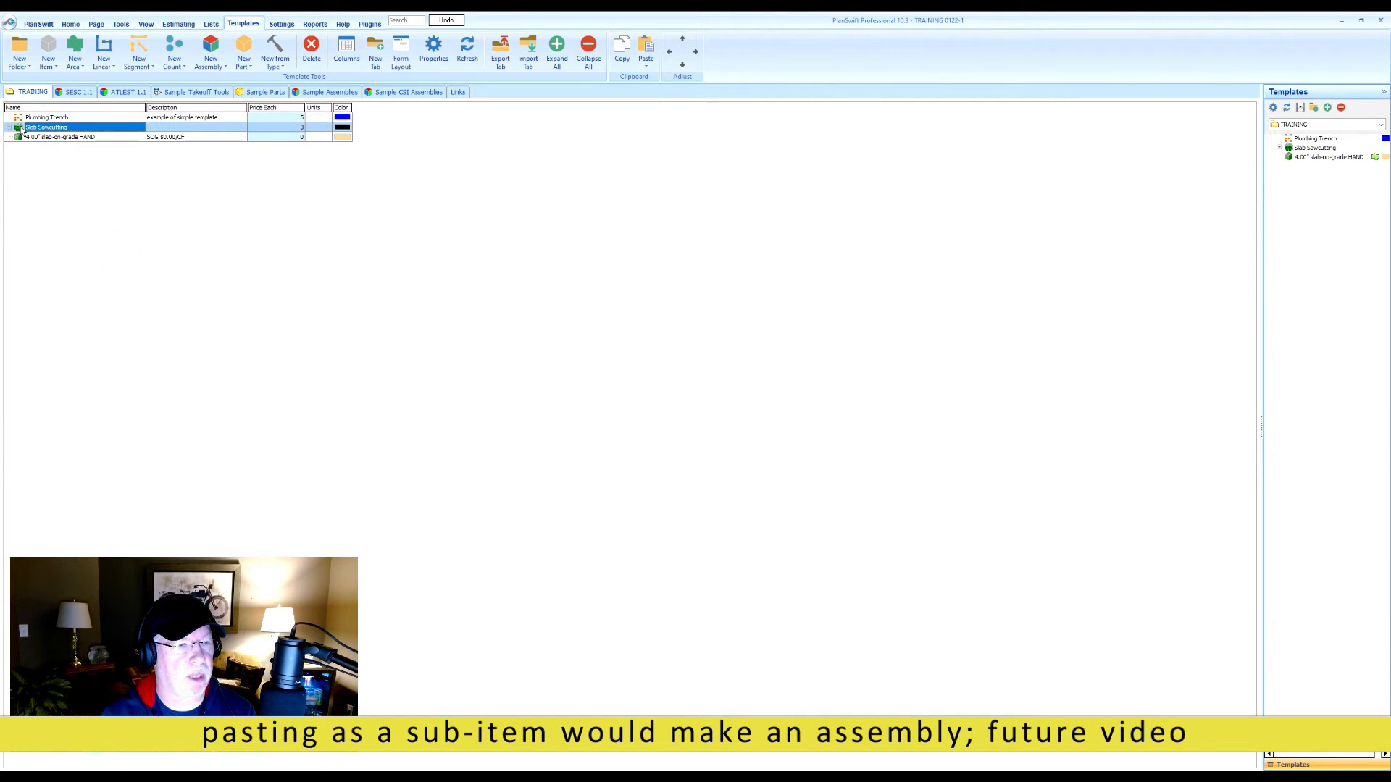
click(683, 65)
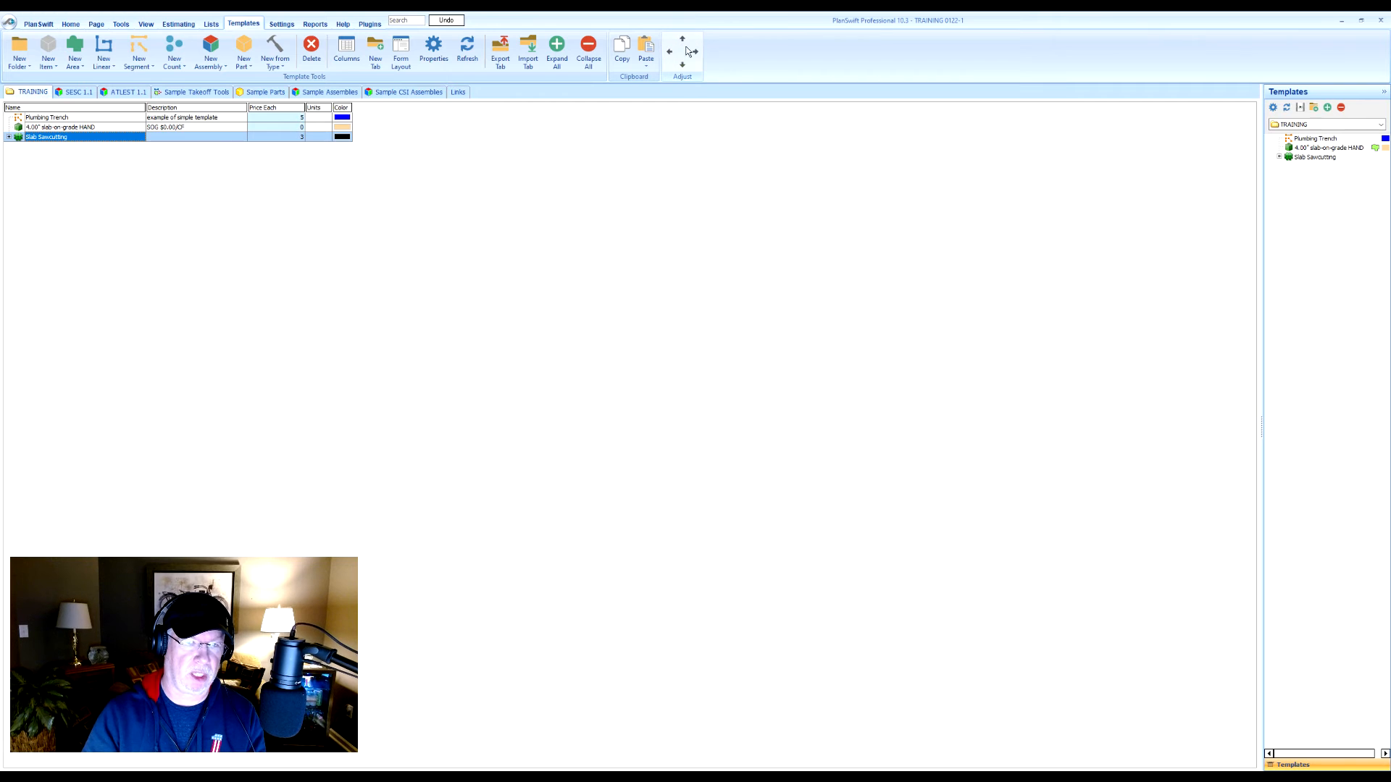
- Delete the Grid Lines - 0 sub-item from the Slab Sawcutting template
click(9, 136)
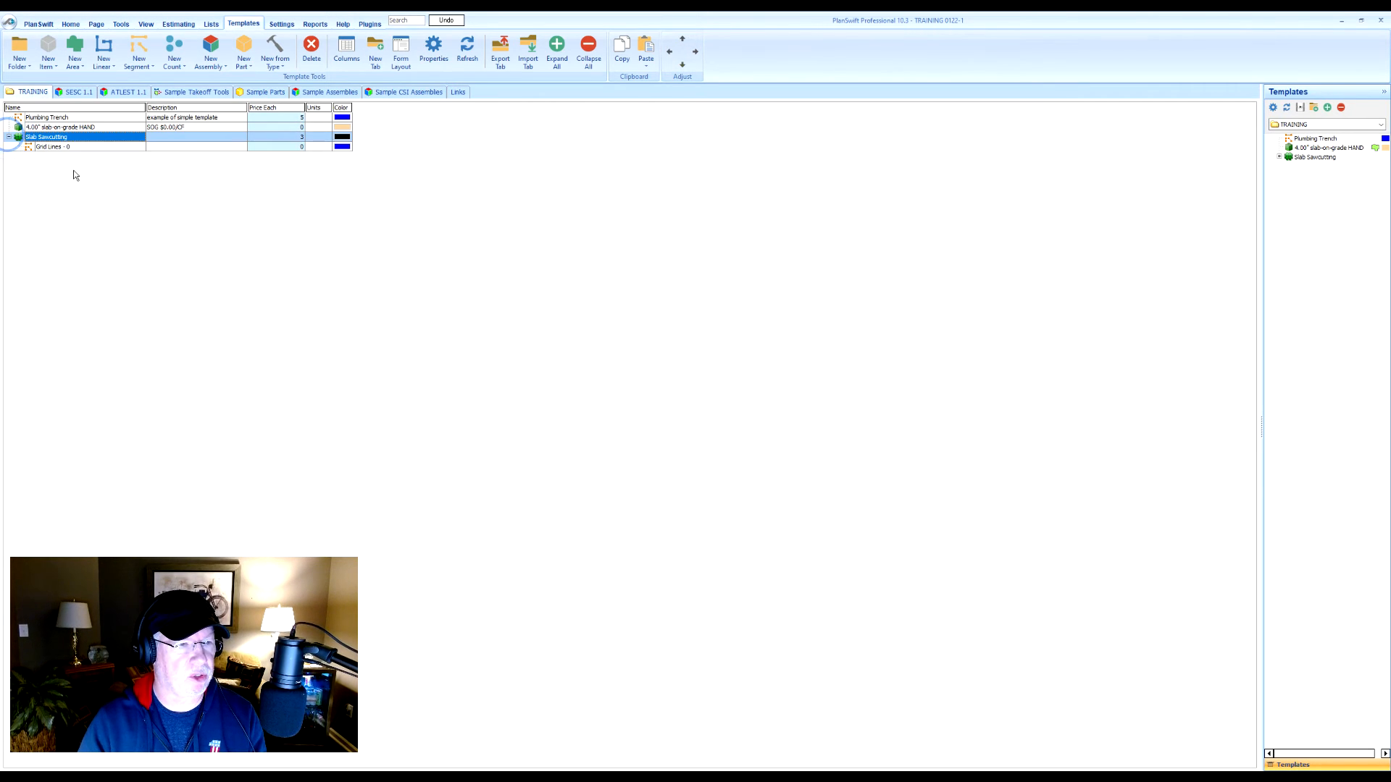
click(80, 147)
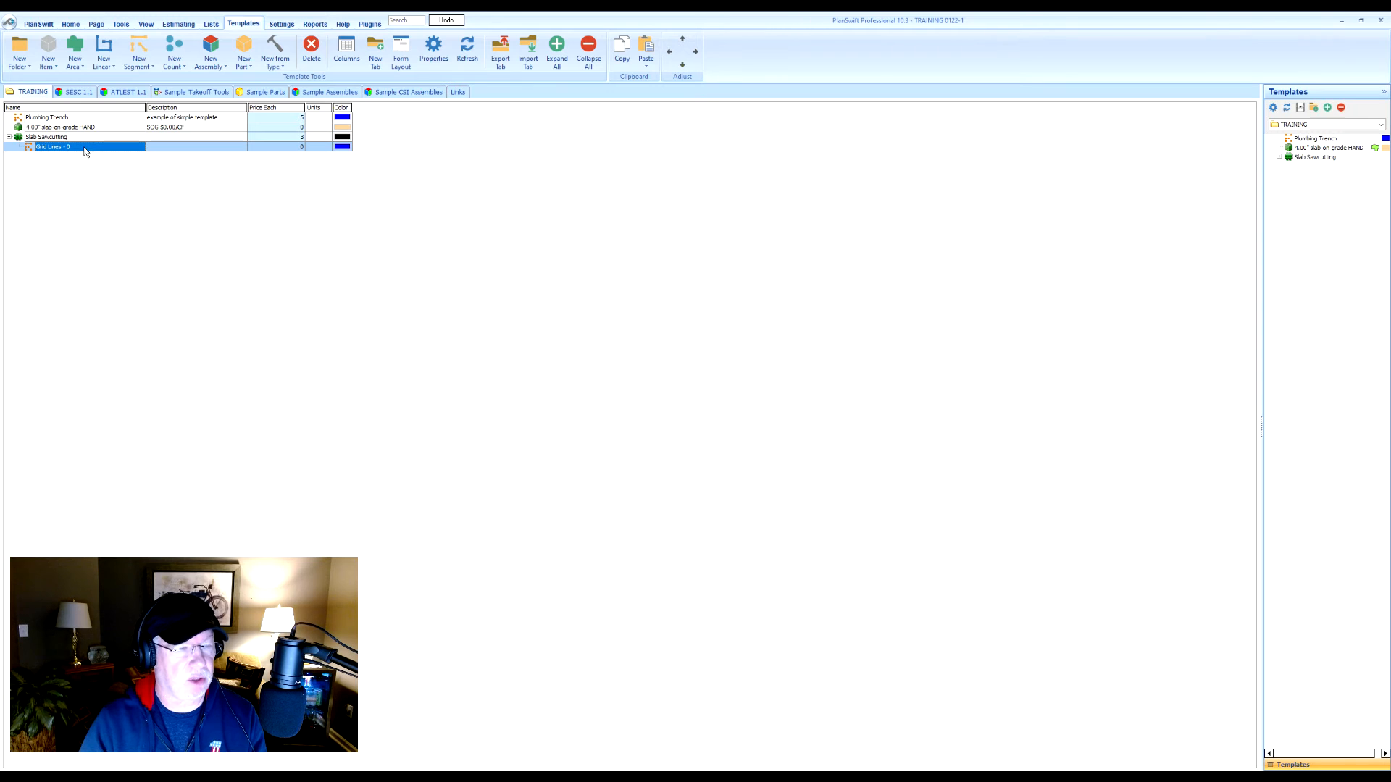
right_click(98, 150)
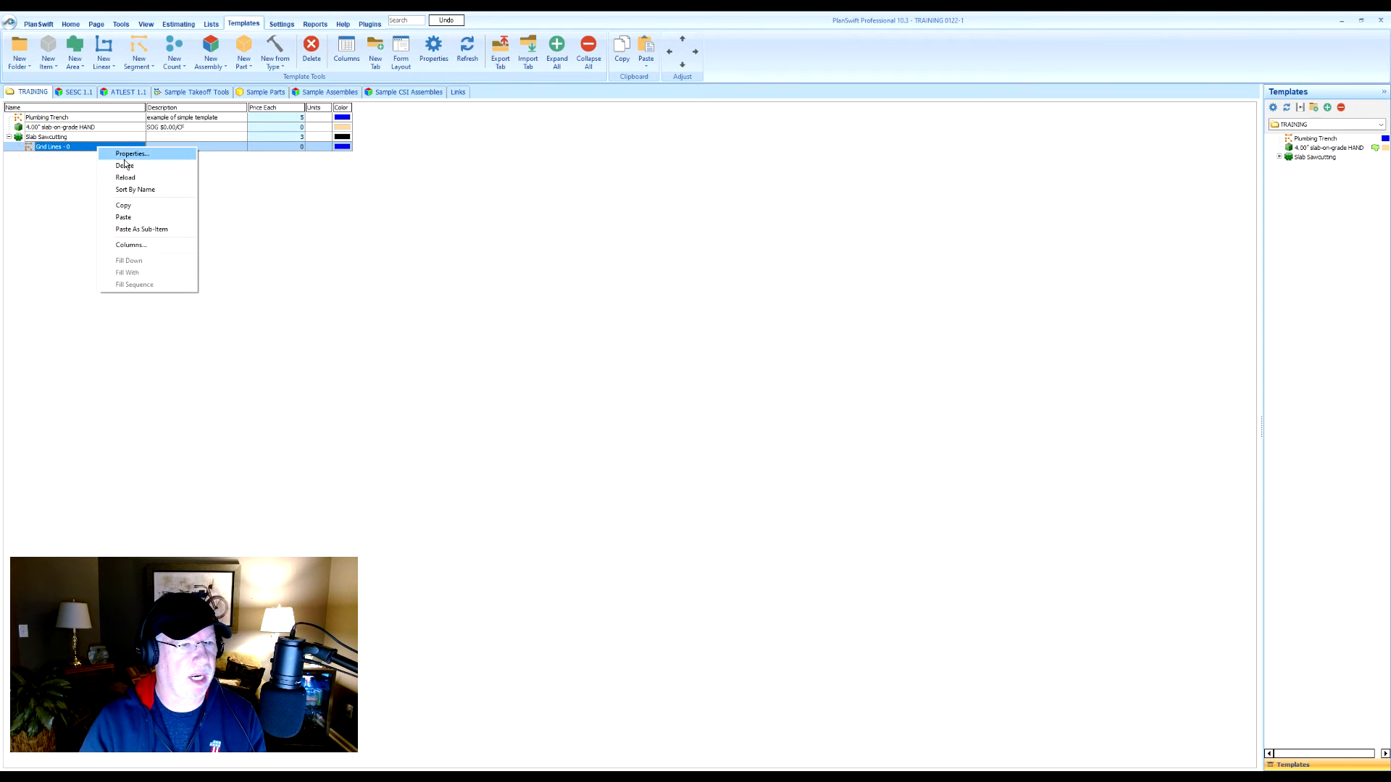
click(137, 169)
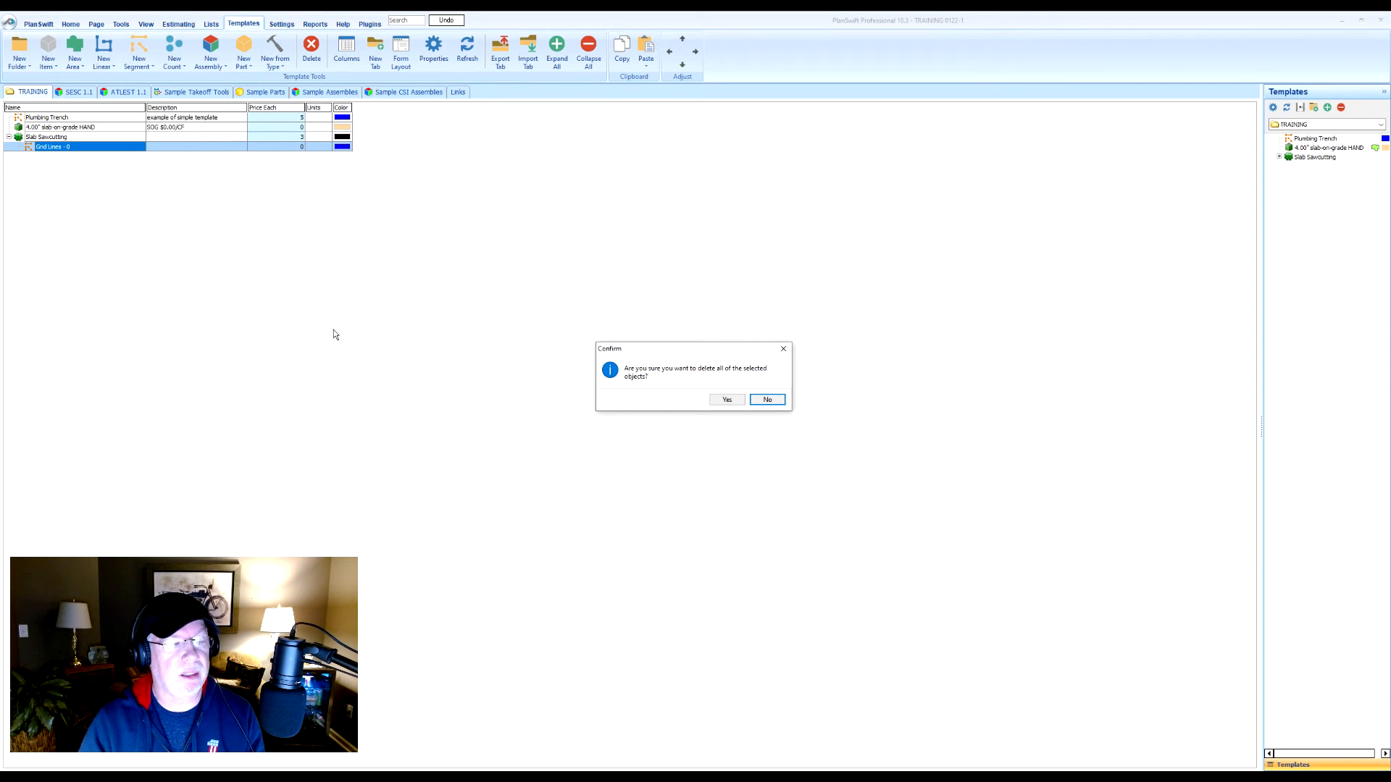
click(731, 400)
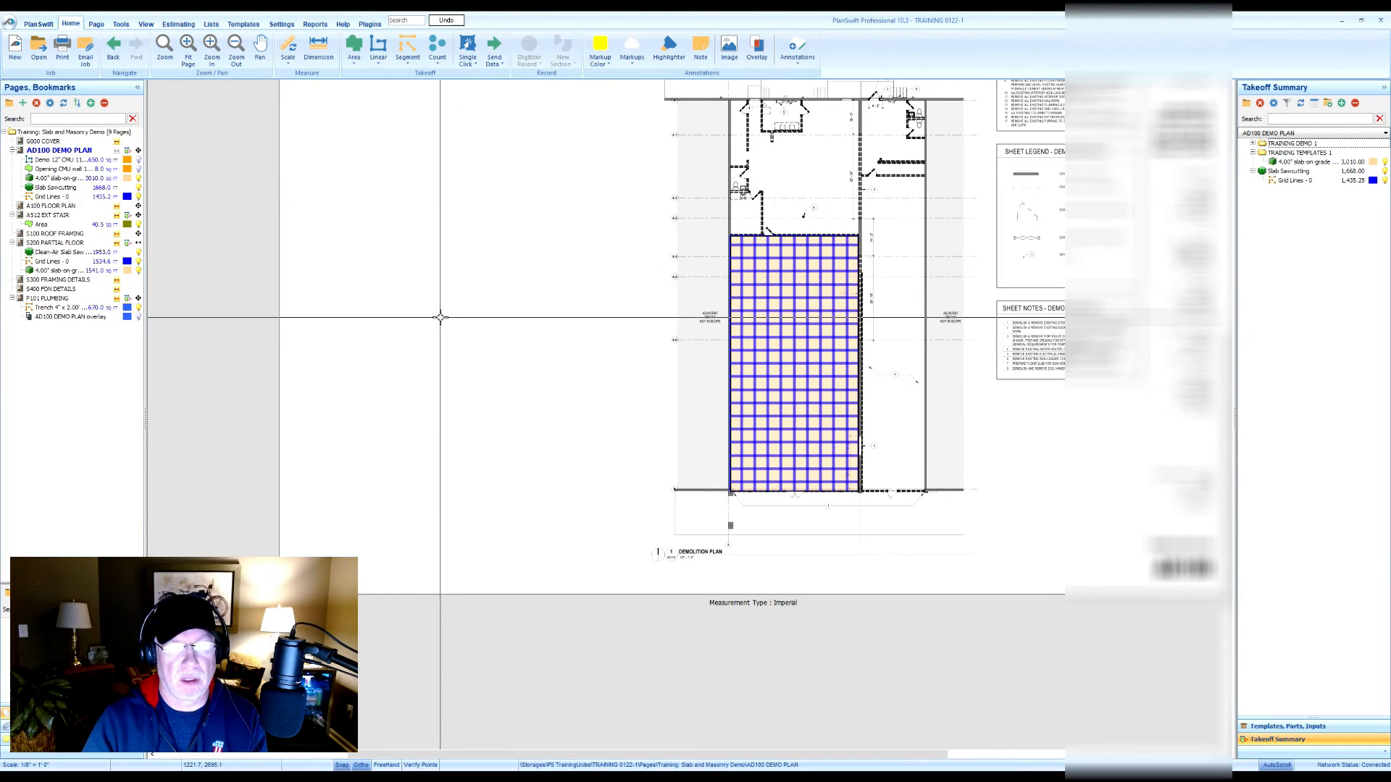
- Open the S200 PARTIAL FLOOR page and select the lower blue rectangle between gridlines A.2 and A.4
drag(524, 317, 481, 323)
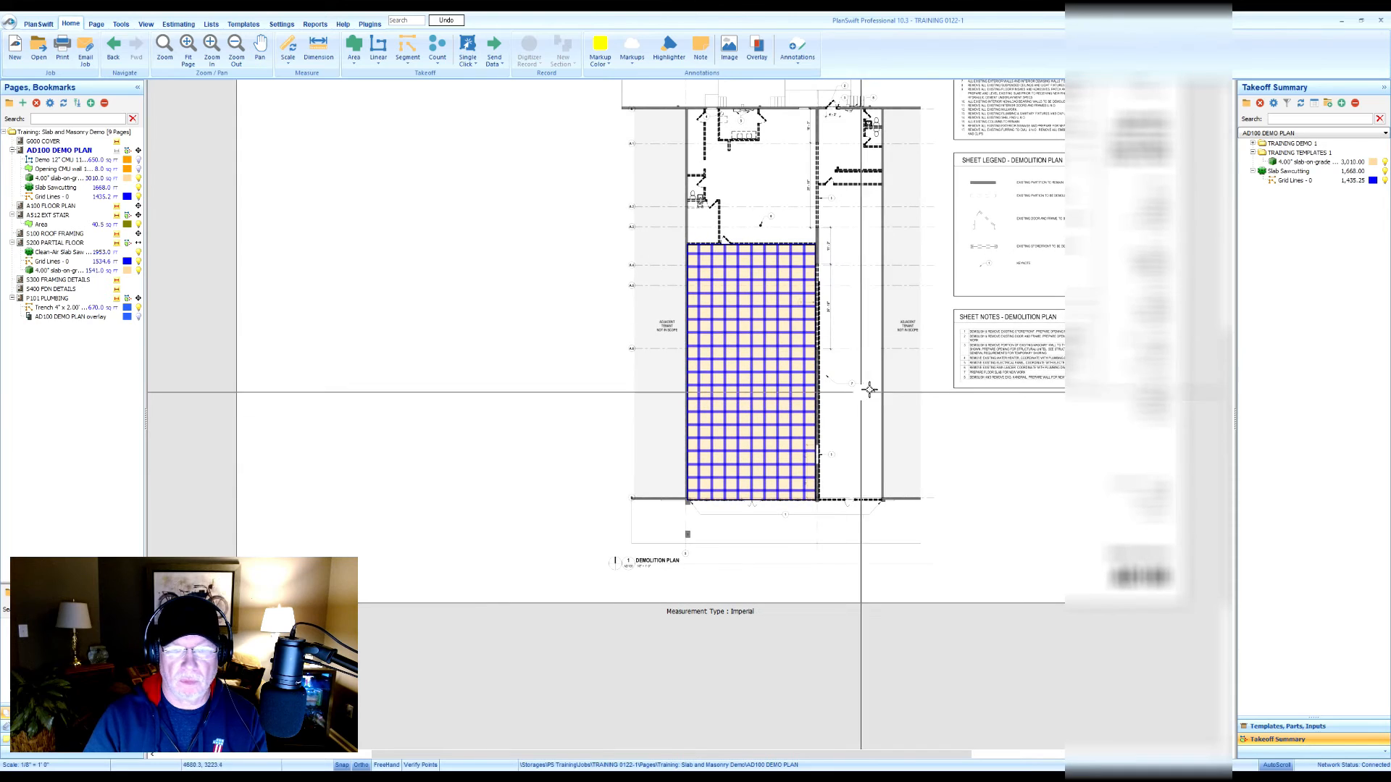
click(1278, 183)
click(1283, 172)
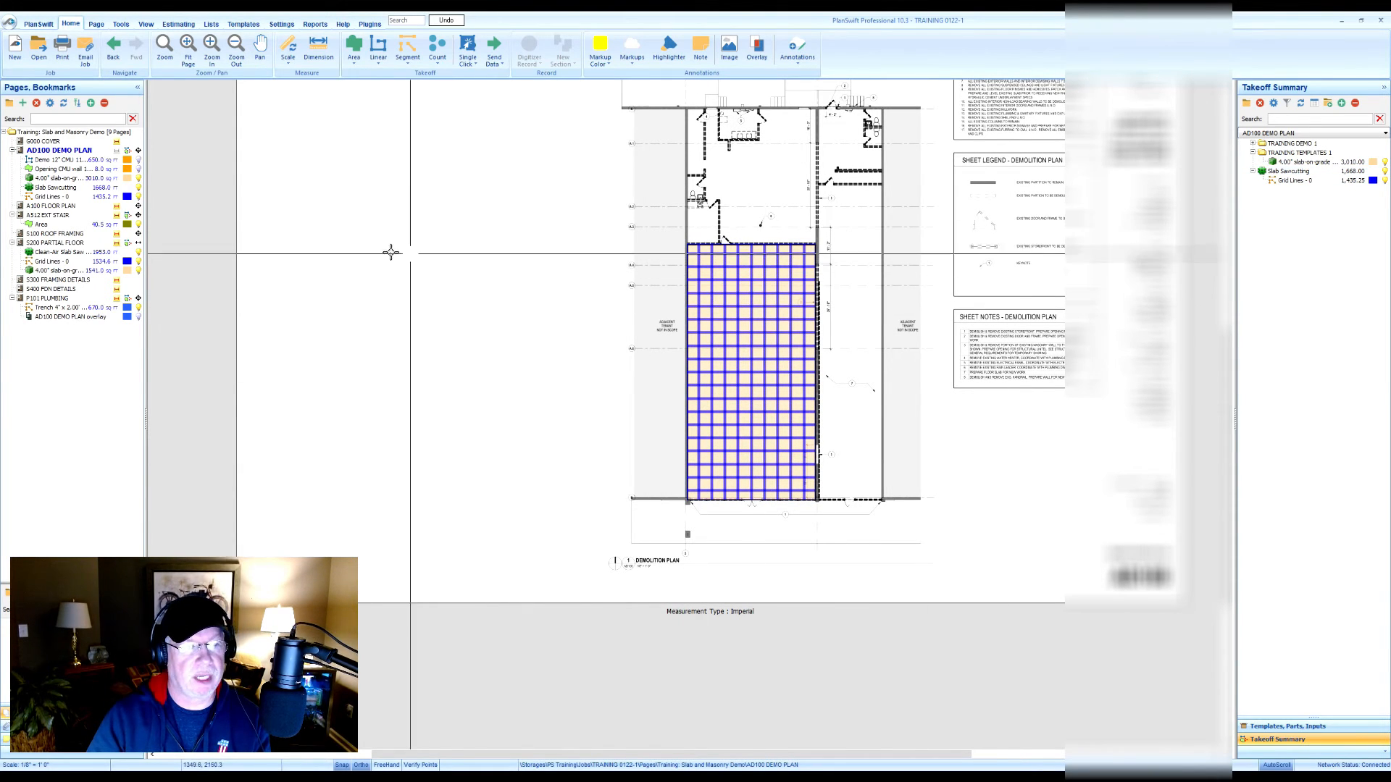
click(66, 308)
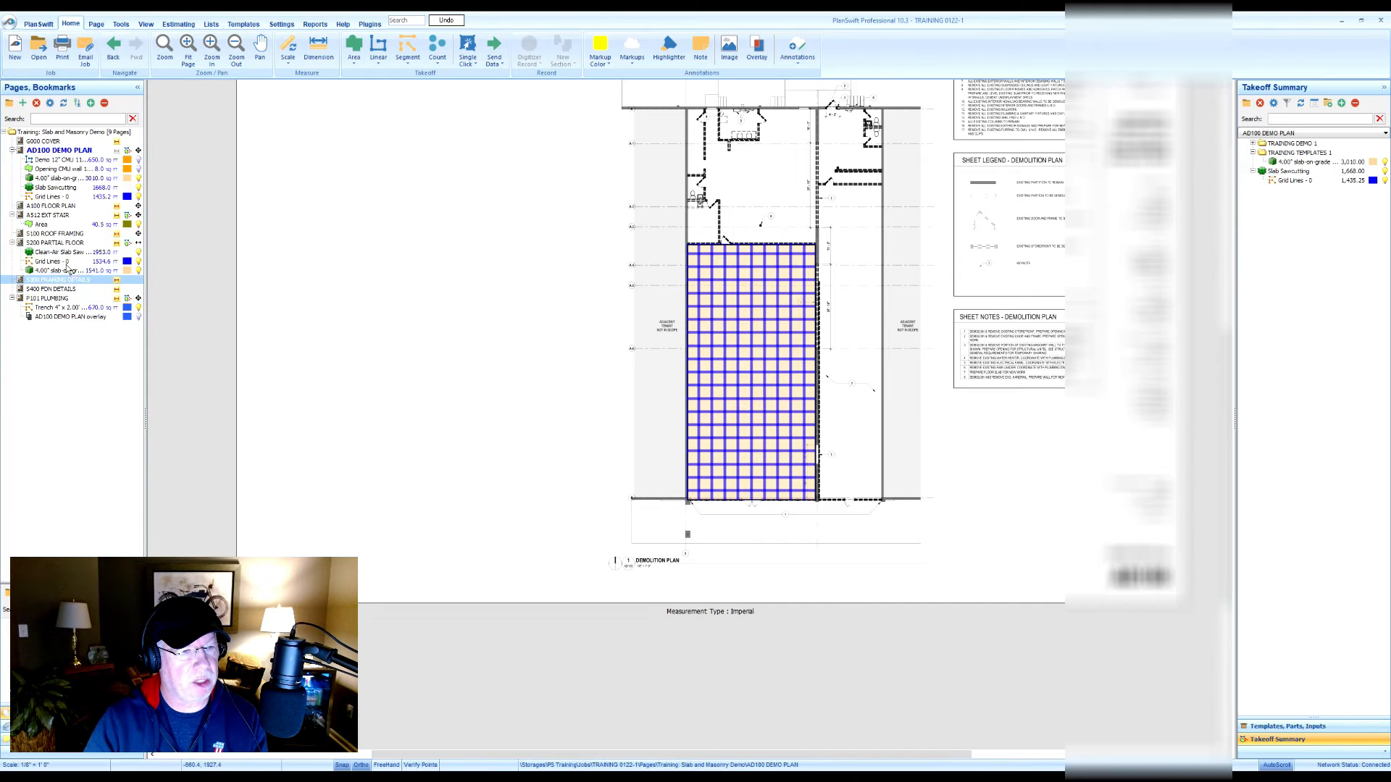
double_click(66, 243)
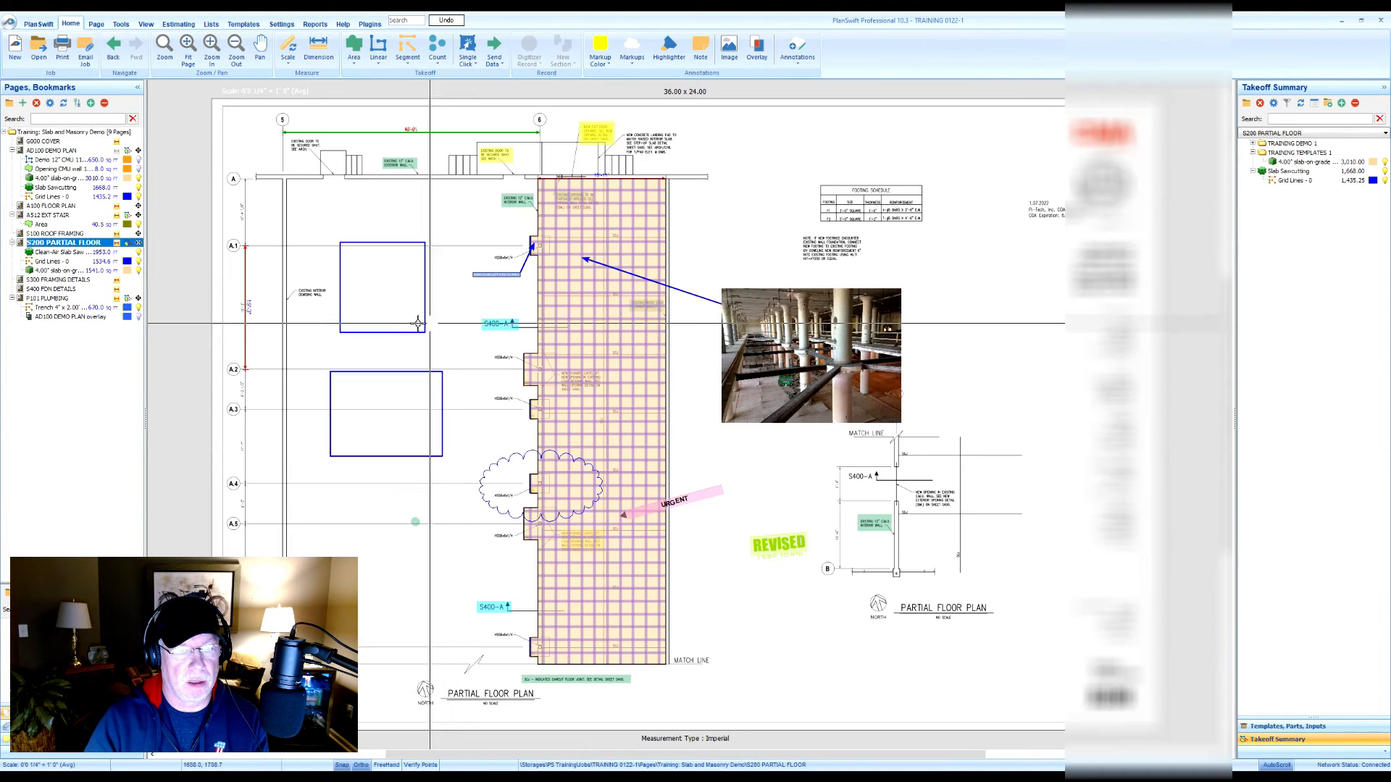
scroll(347, 391, up, 2)
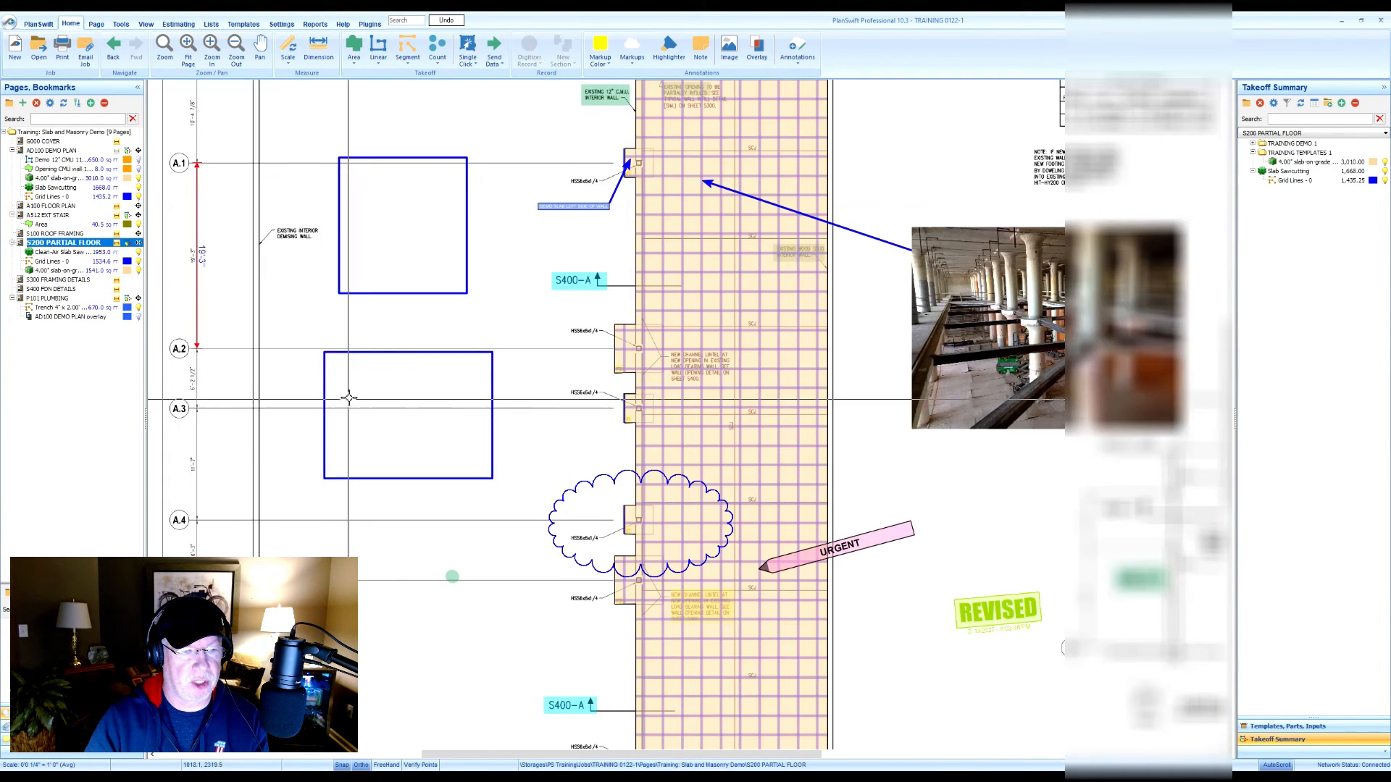
click(361, 353)
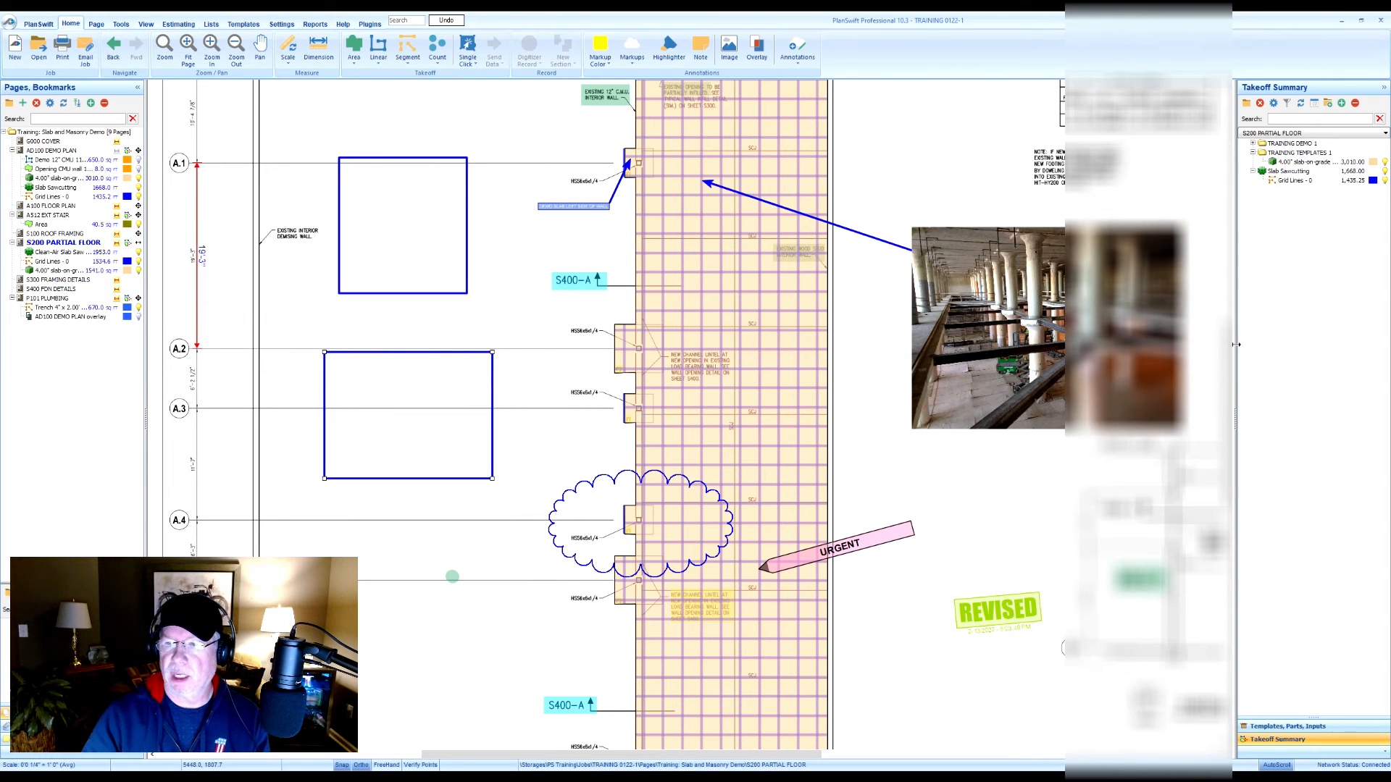
- Start a takeoff from the Slab Sawcutting template in TRAINING and name it Slab Sawcutting for new freezer
click(1286, 726)
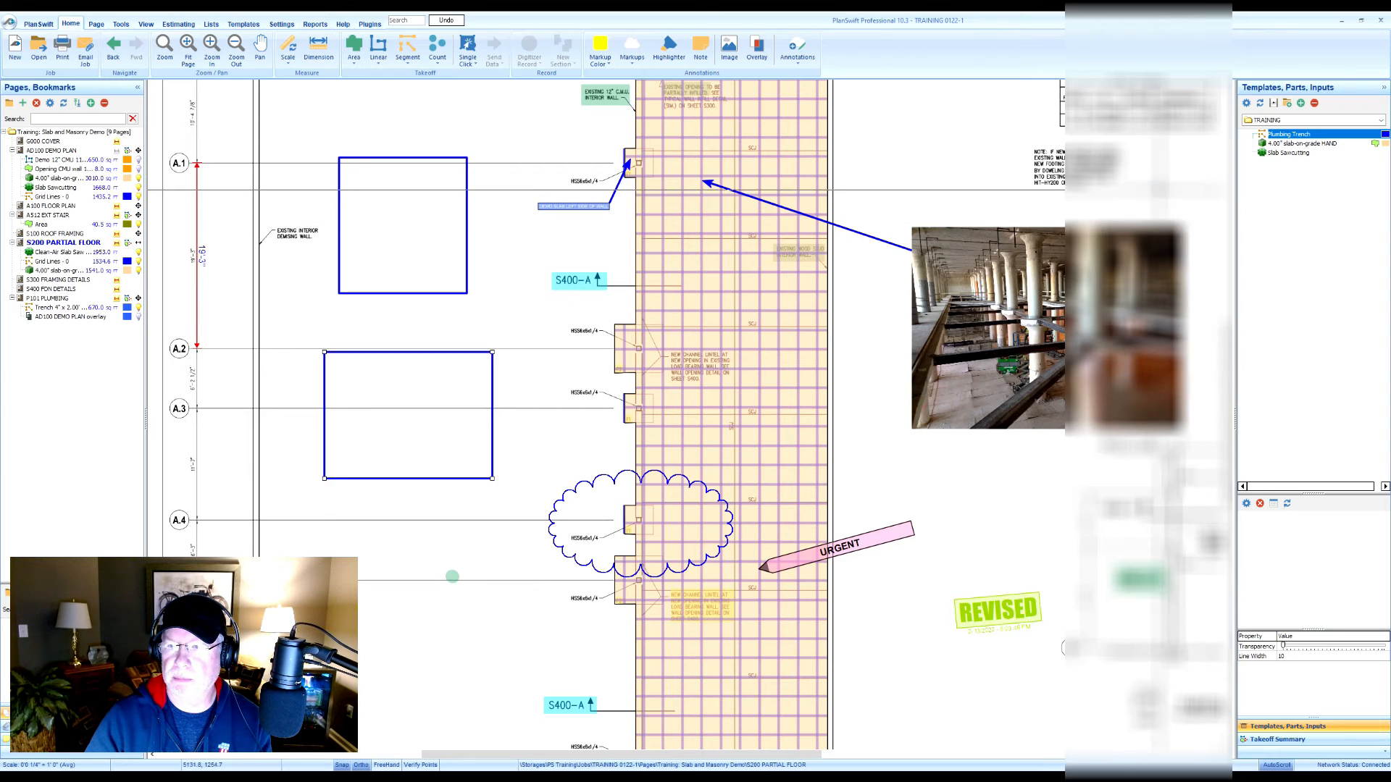
click(1159, 188)
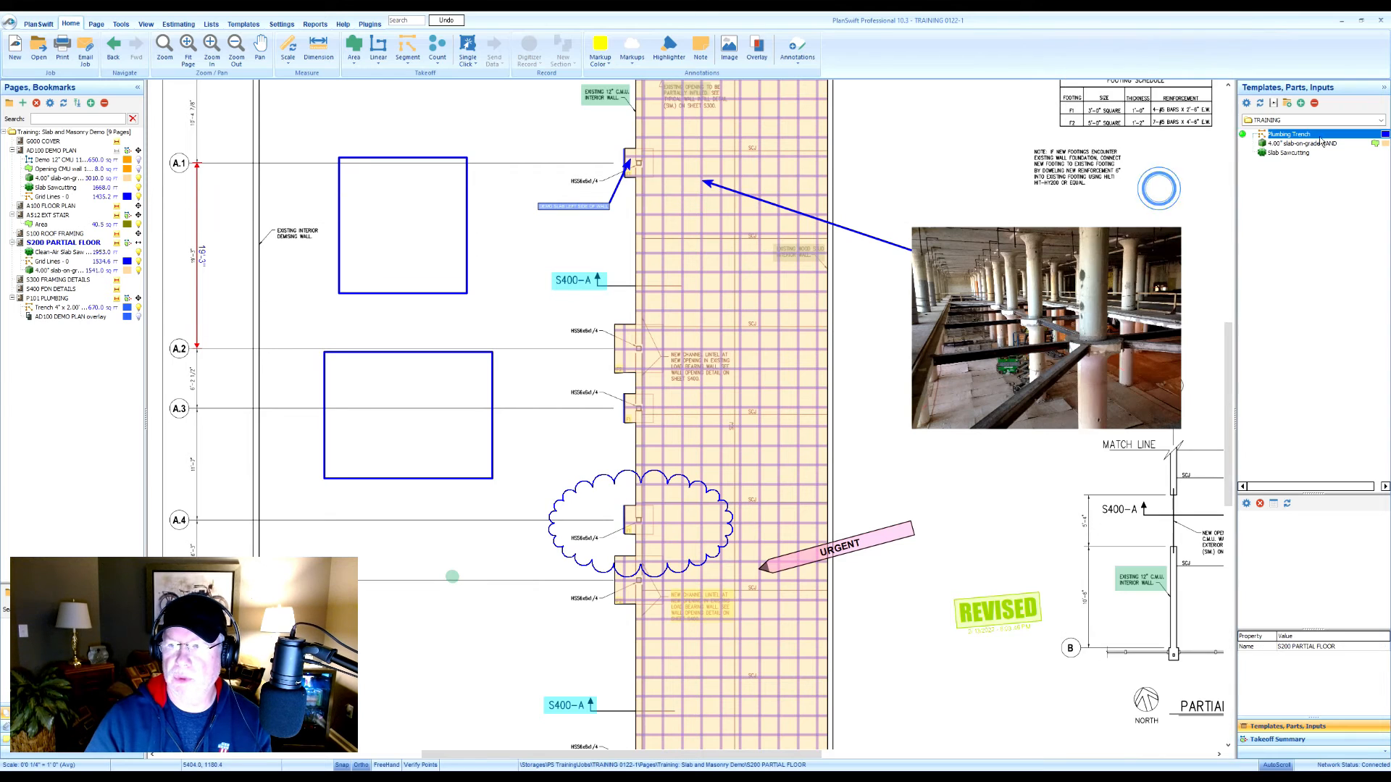
double_click(1242, 154)
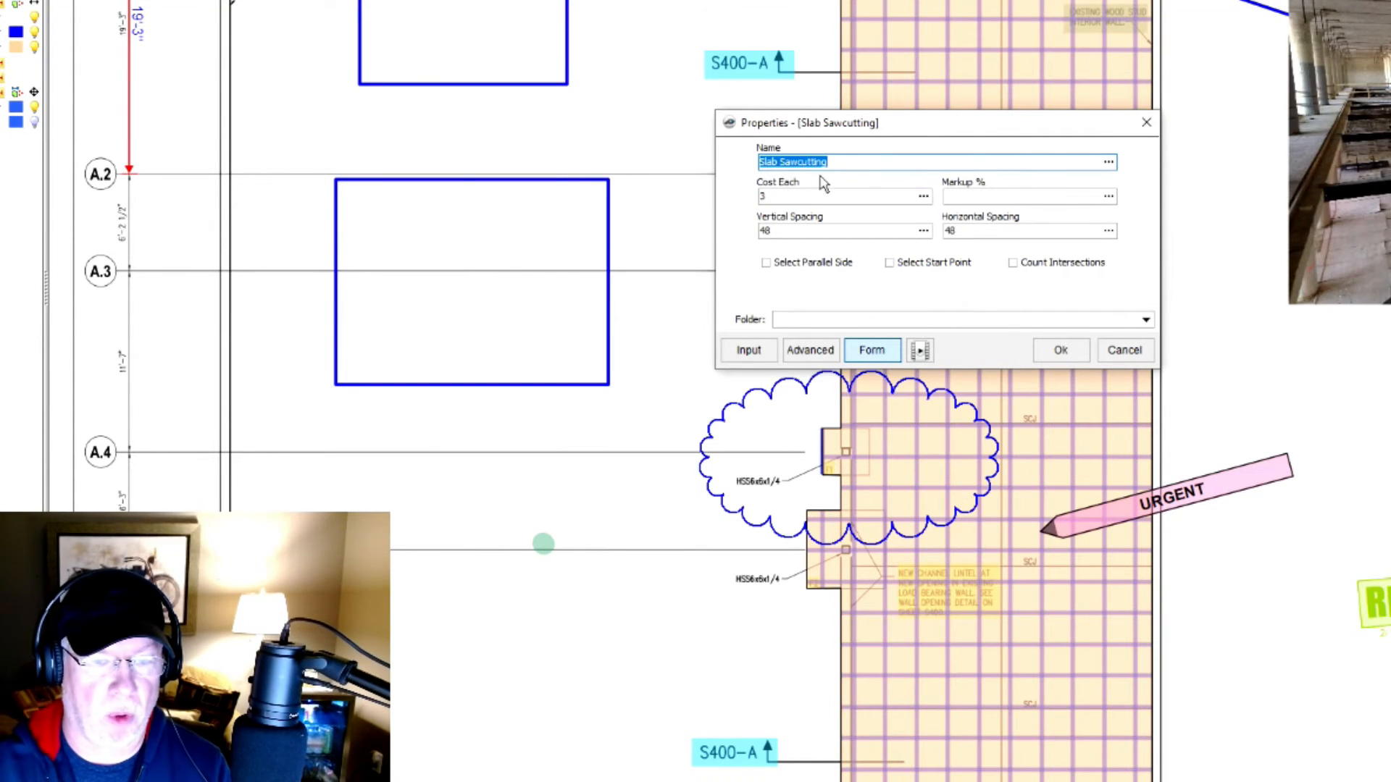
click(856, 163)
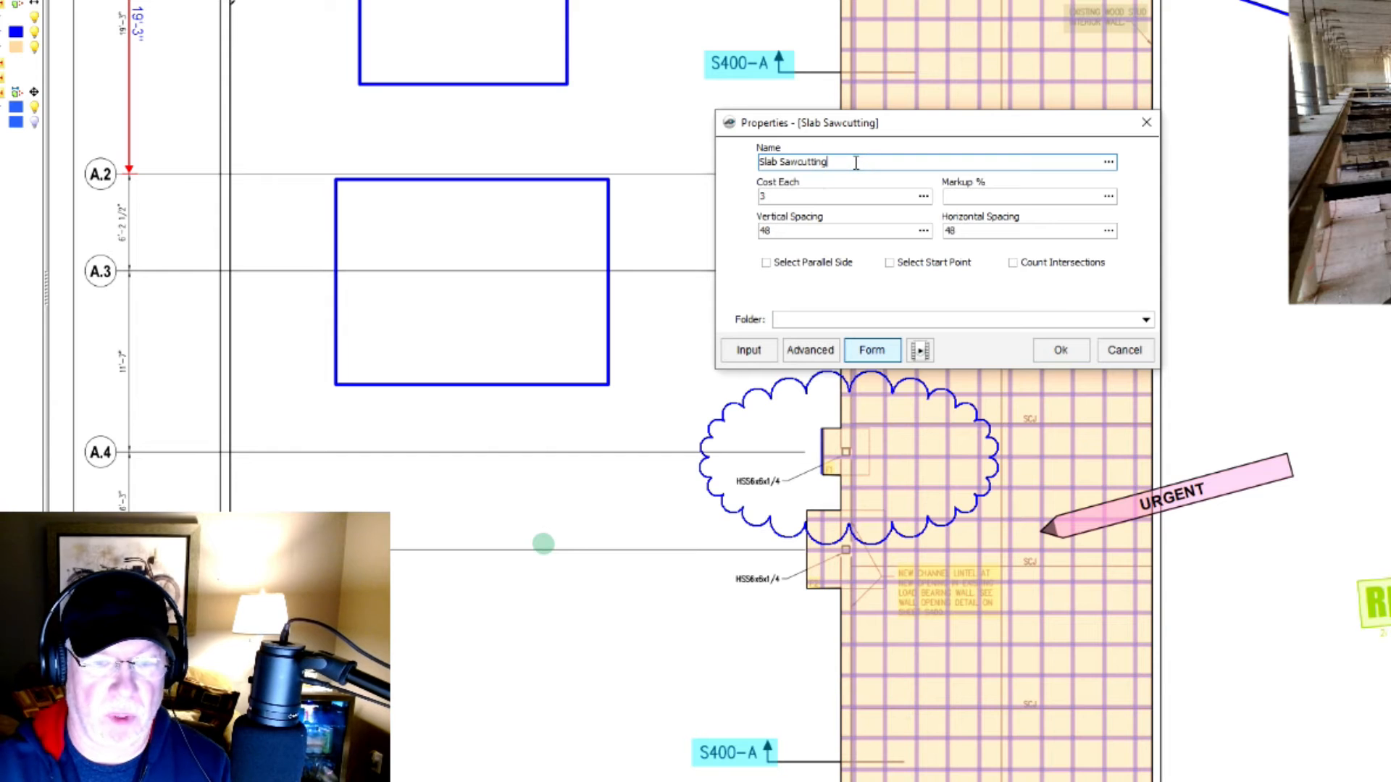
text(6)
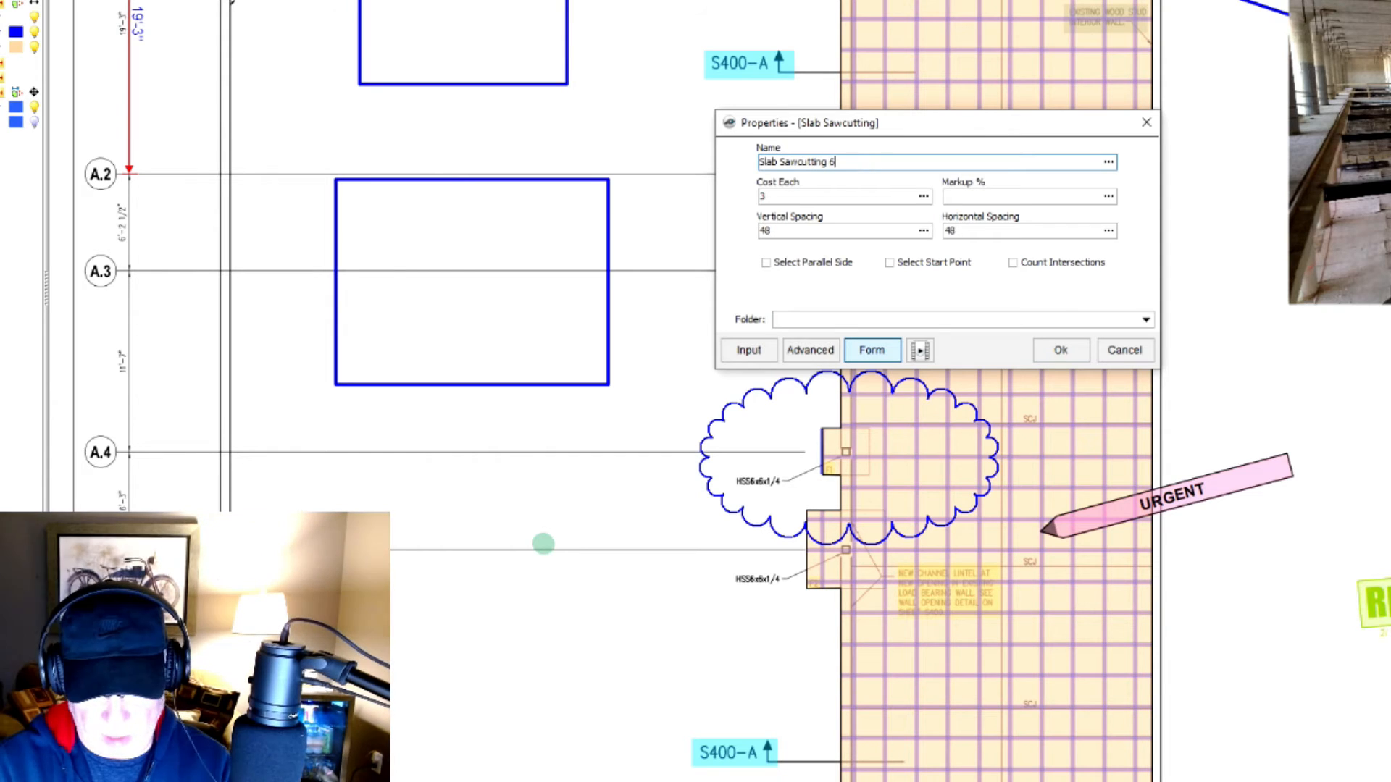
text(')
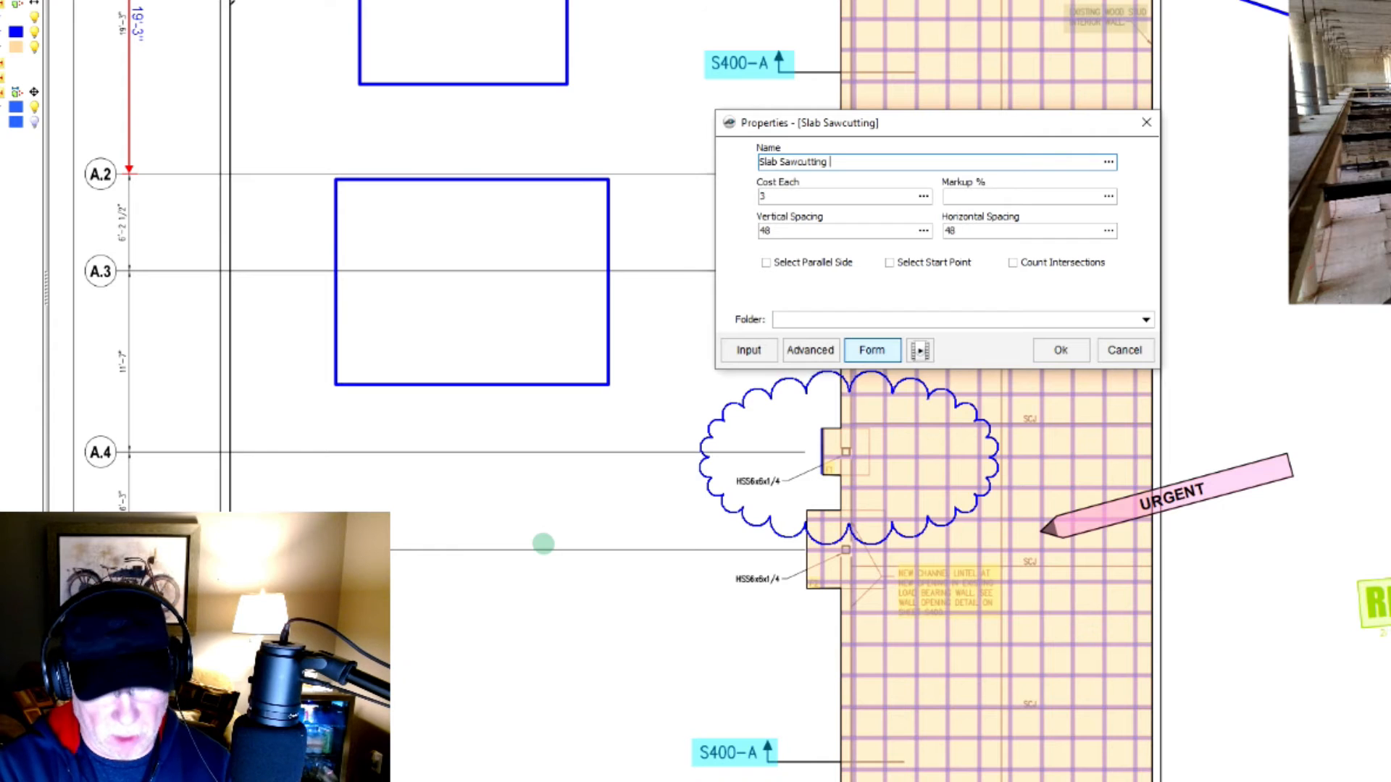
text(for new free)
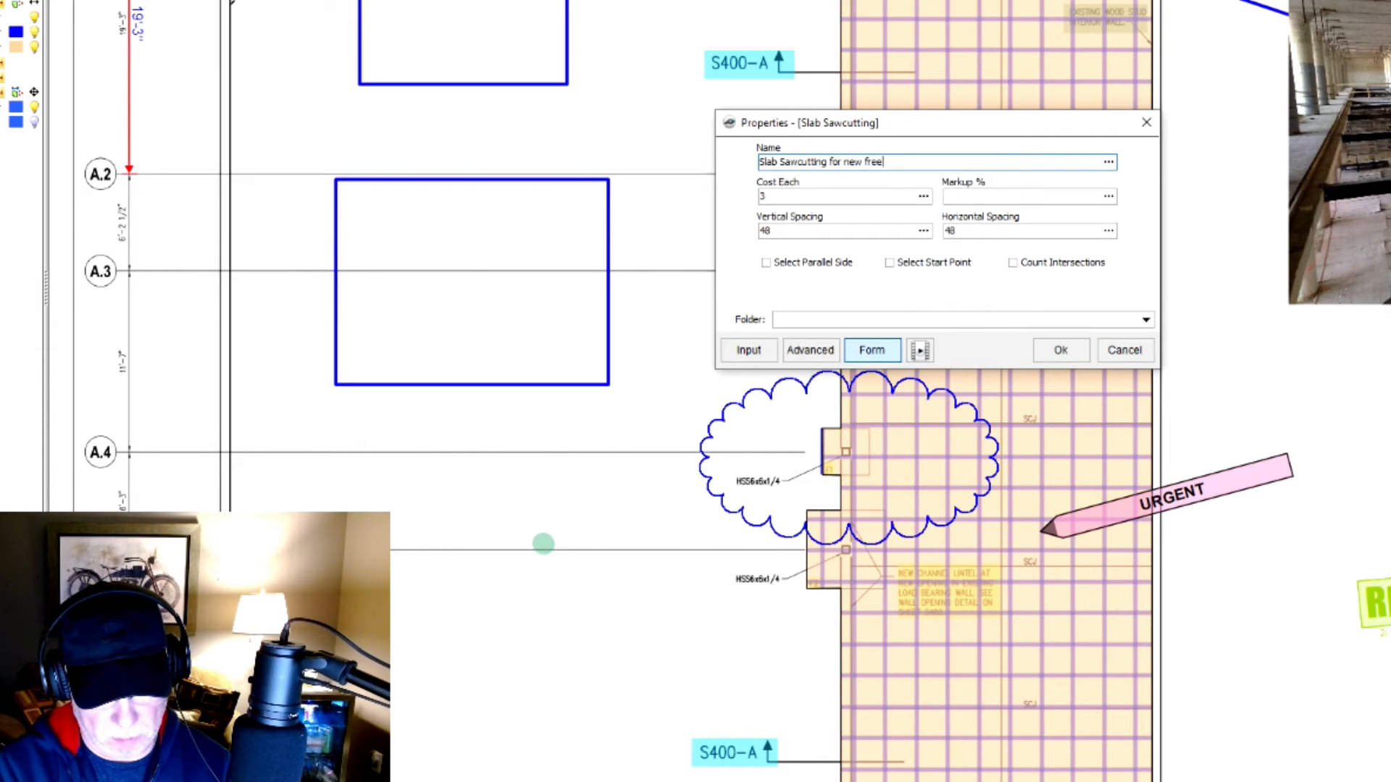
text(zwr)
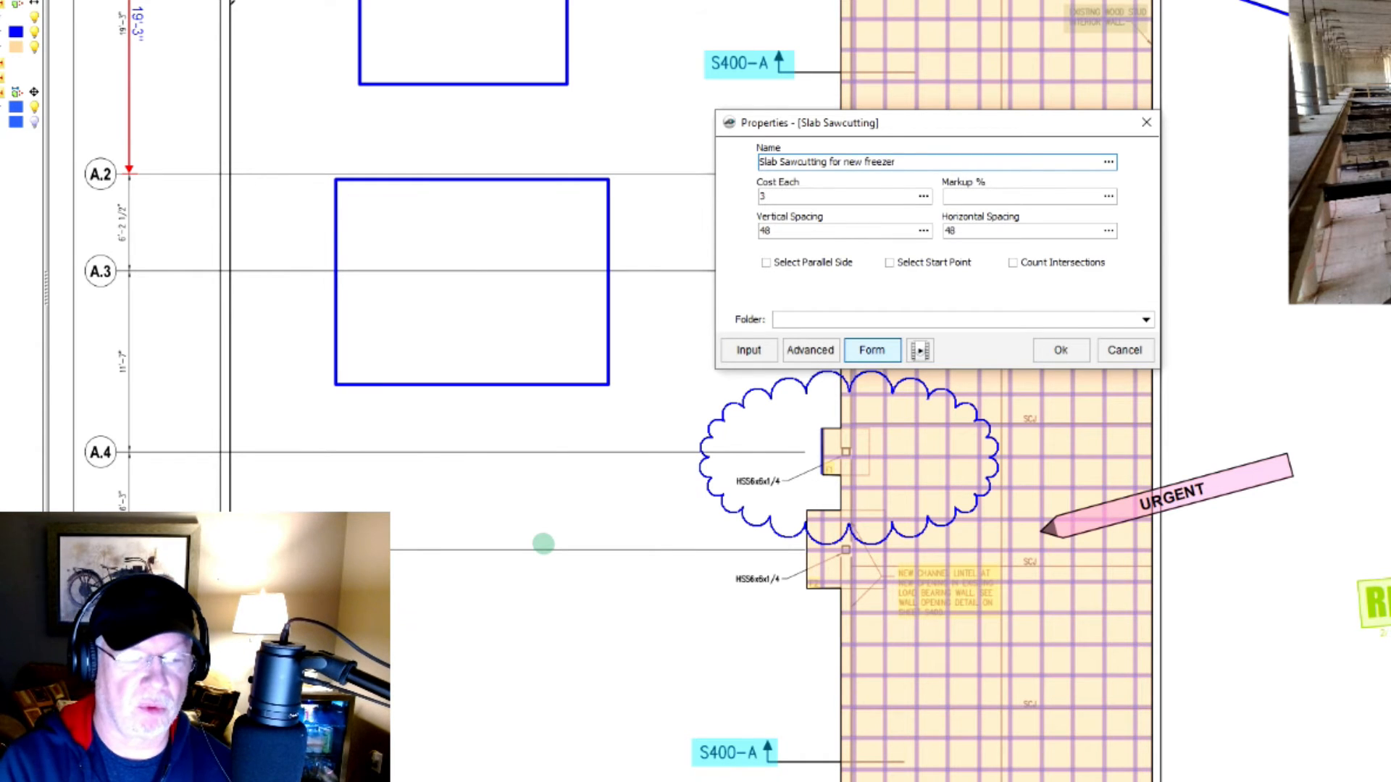
- Set both the vertical and horizontal spacing of the Slab Sawcutting for new freezer takeoff to 24 and accept its properties
click(811, 196)
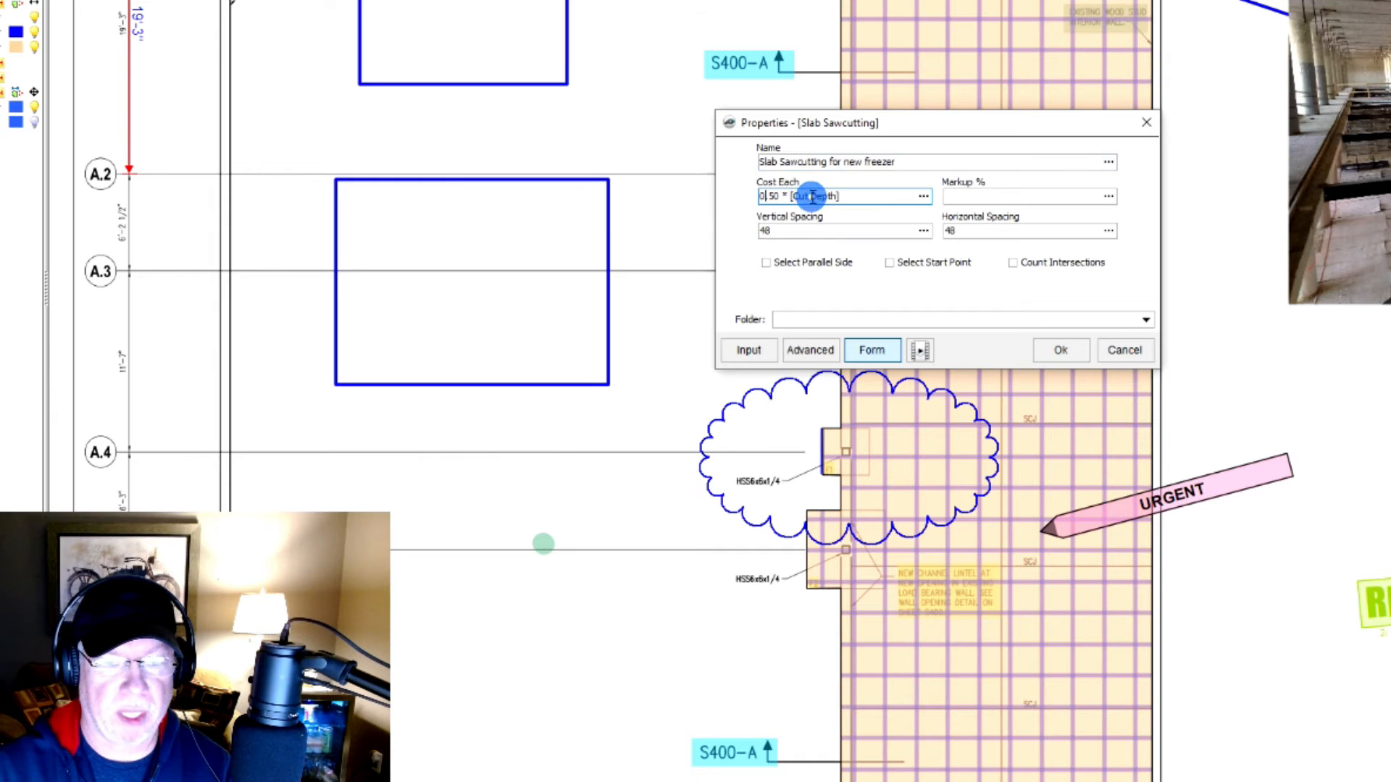
click(873, 196)
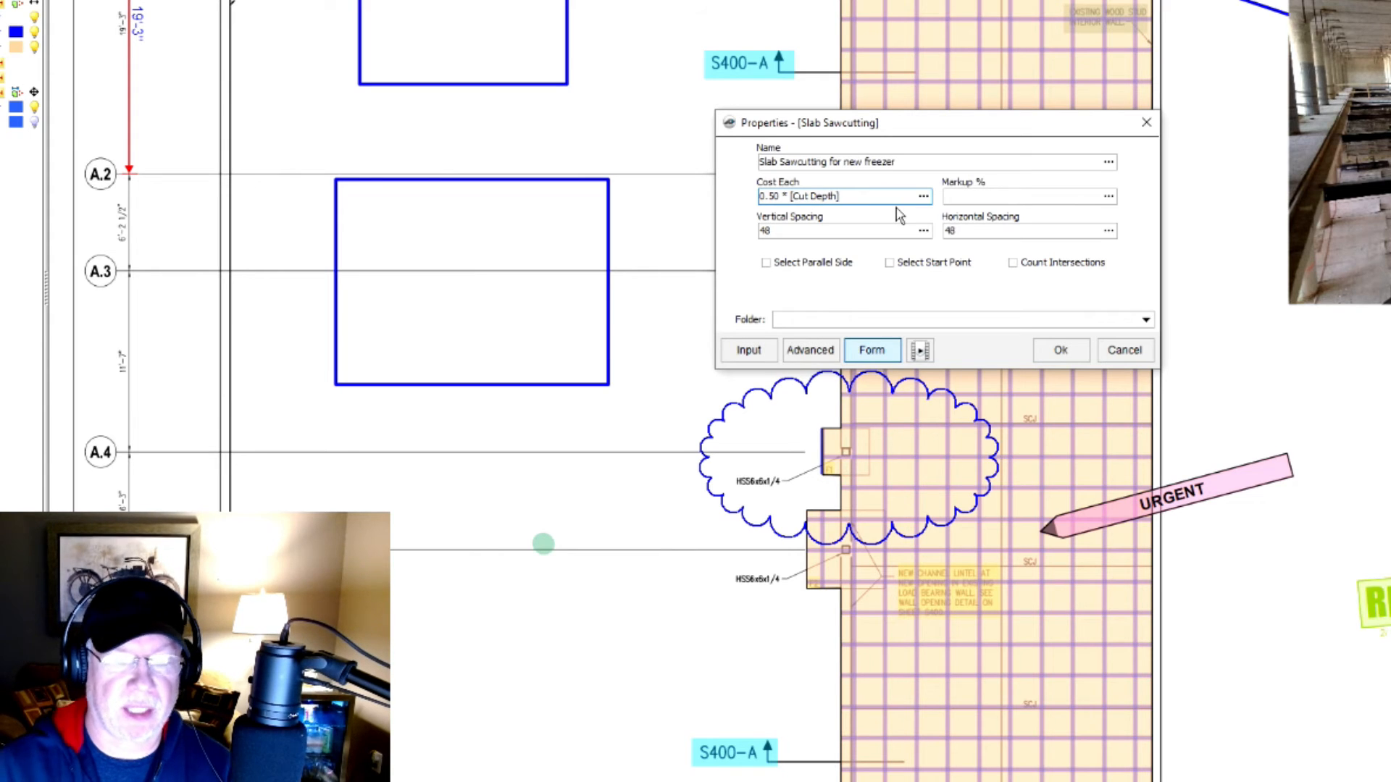
key(ctrl+a)
text(3)
click(979, 196)
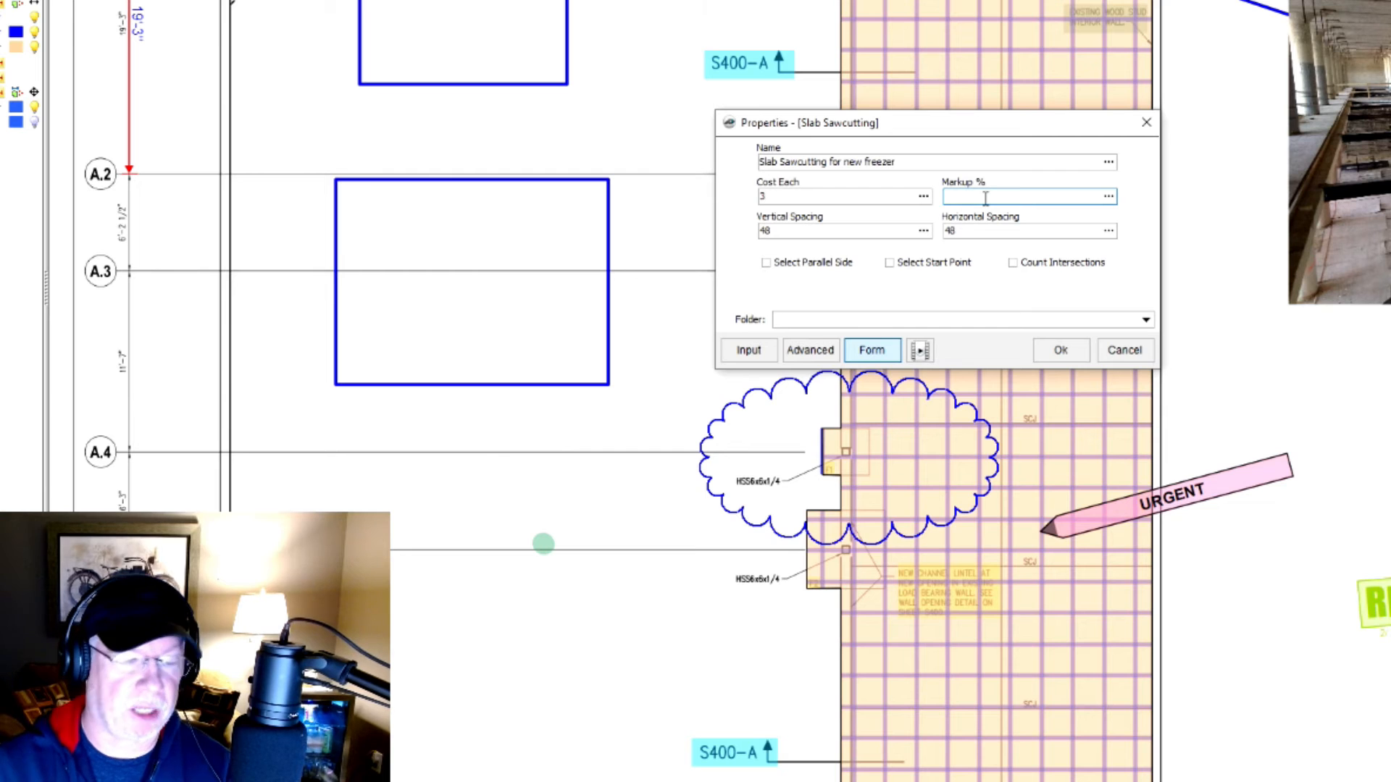
click(844, 229)
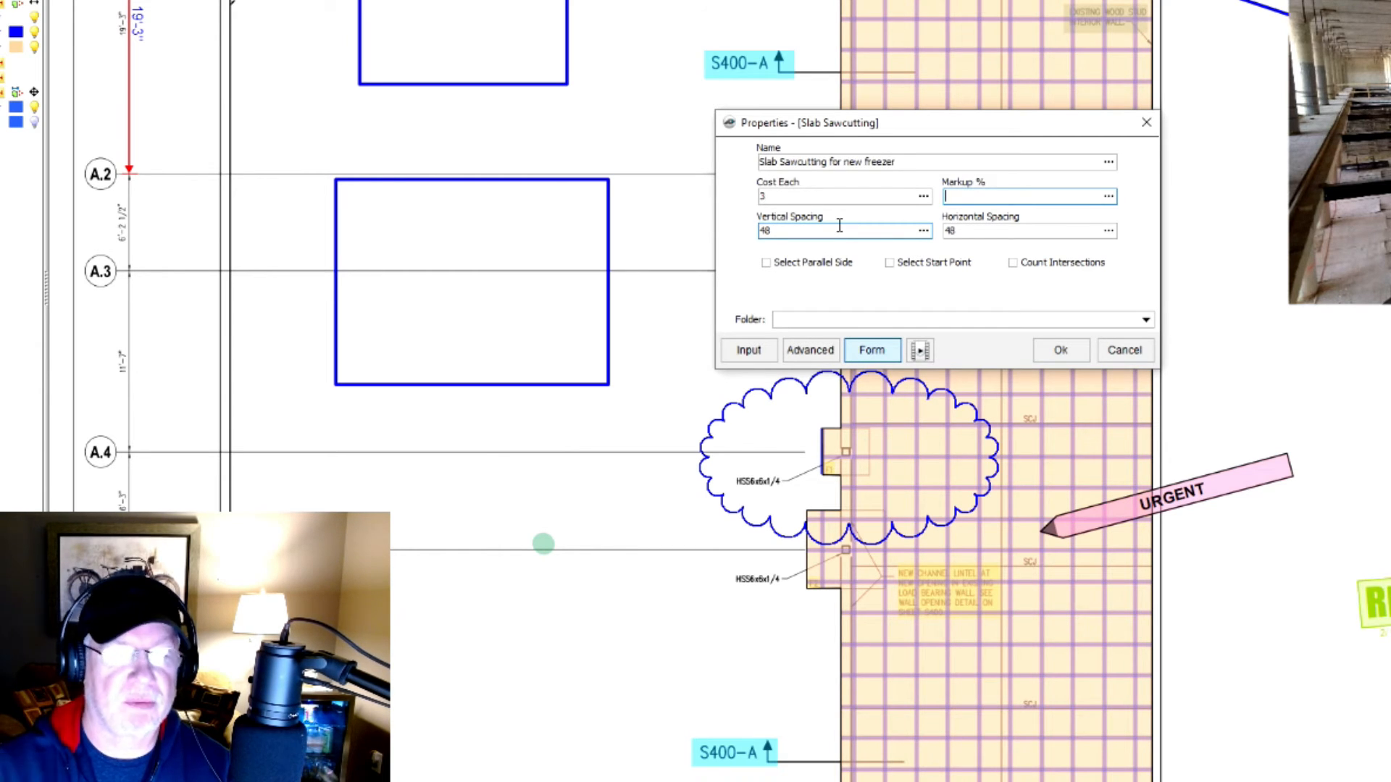
double_click(781, 230)
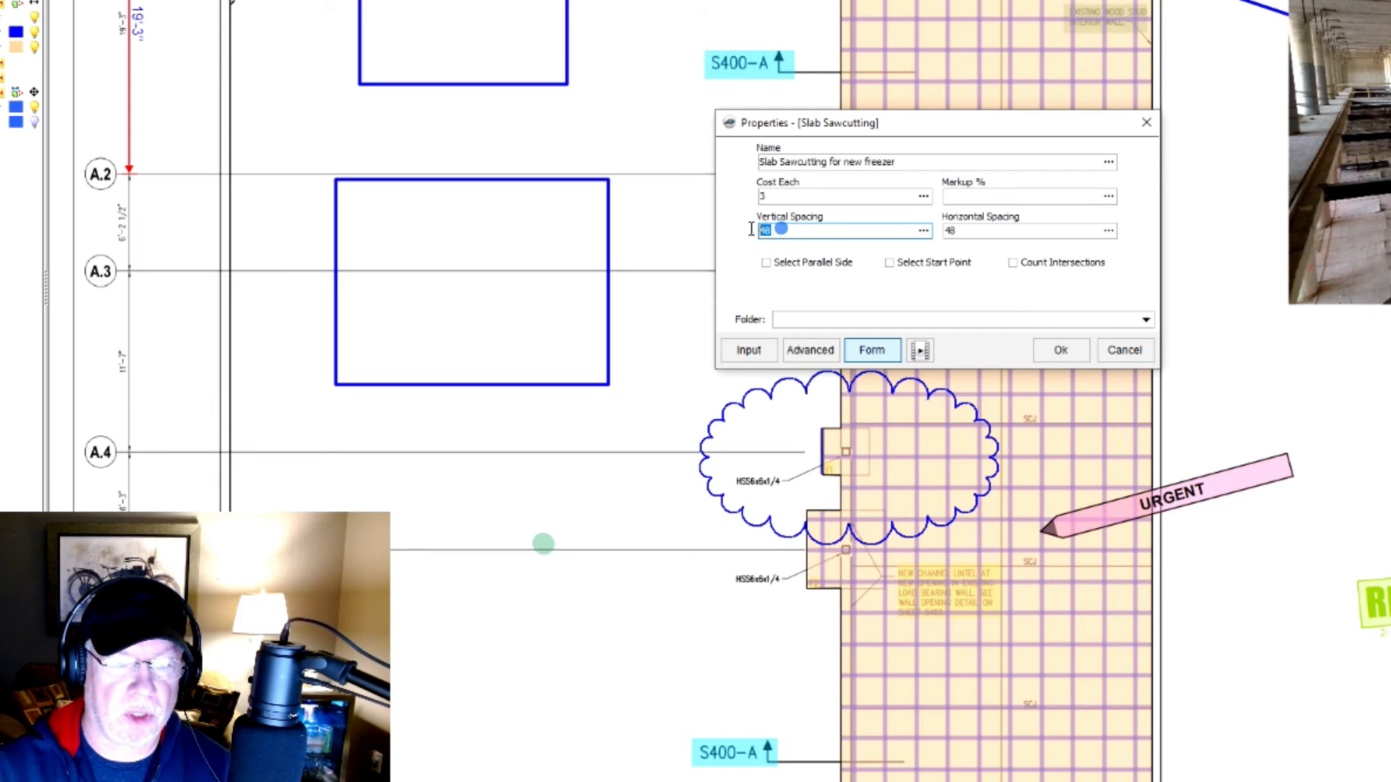
text(2)
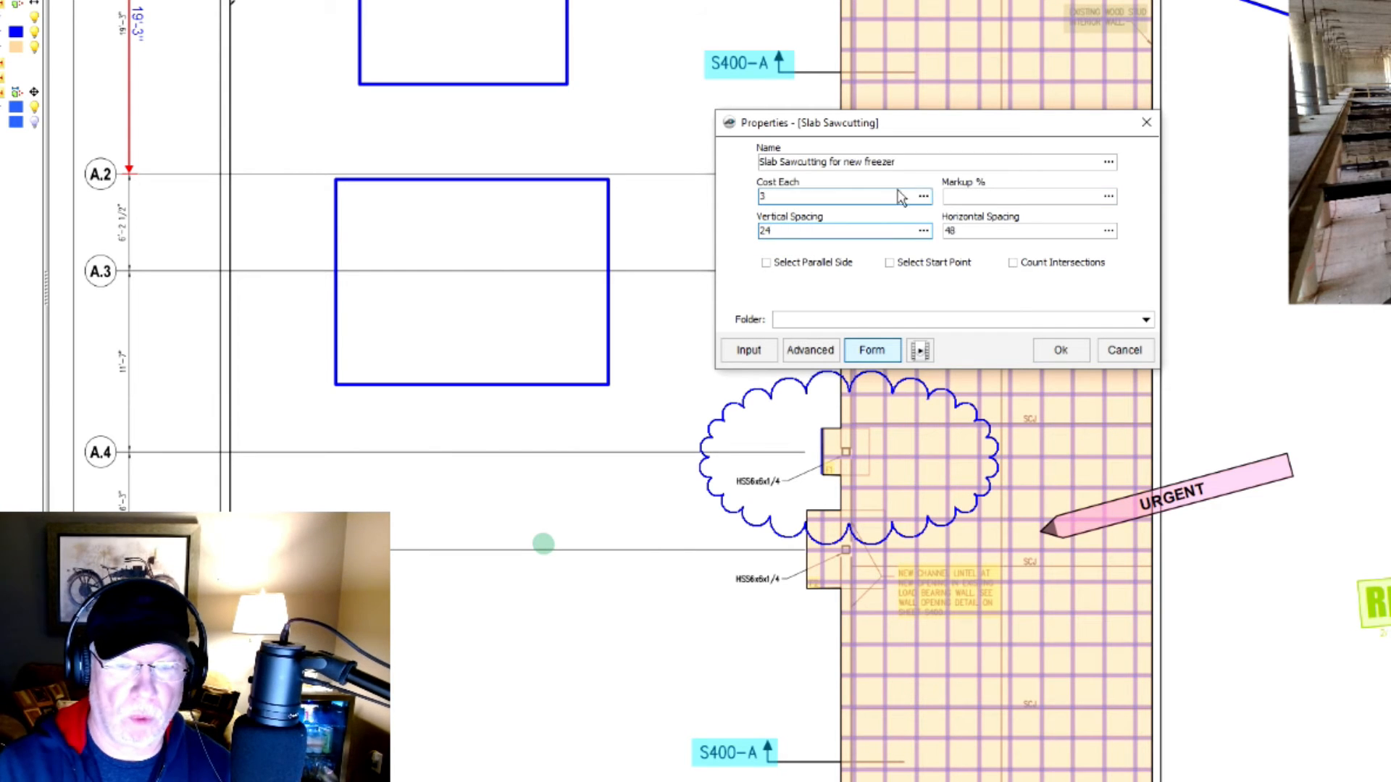
drag(960, 231, 921, 230)
text(24)
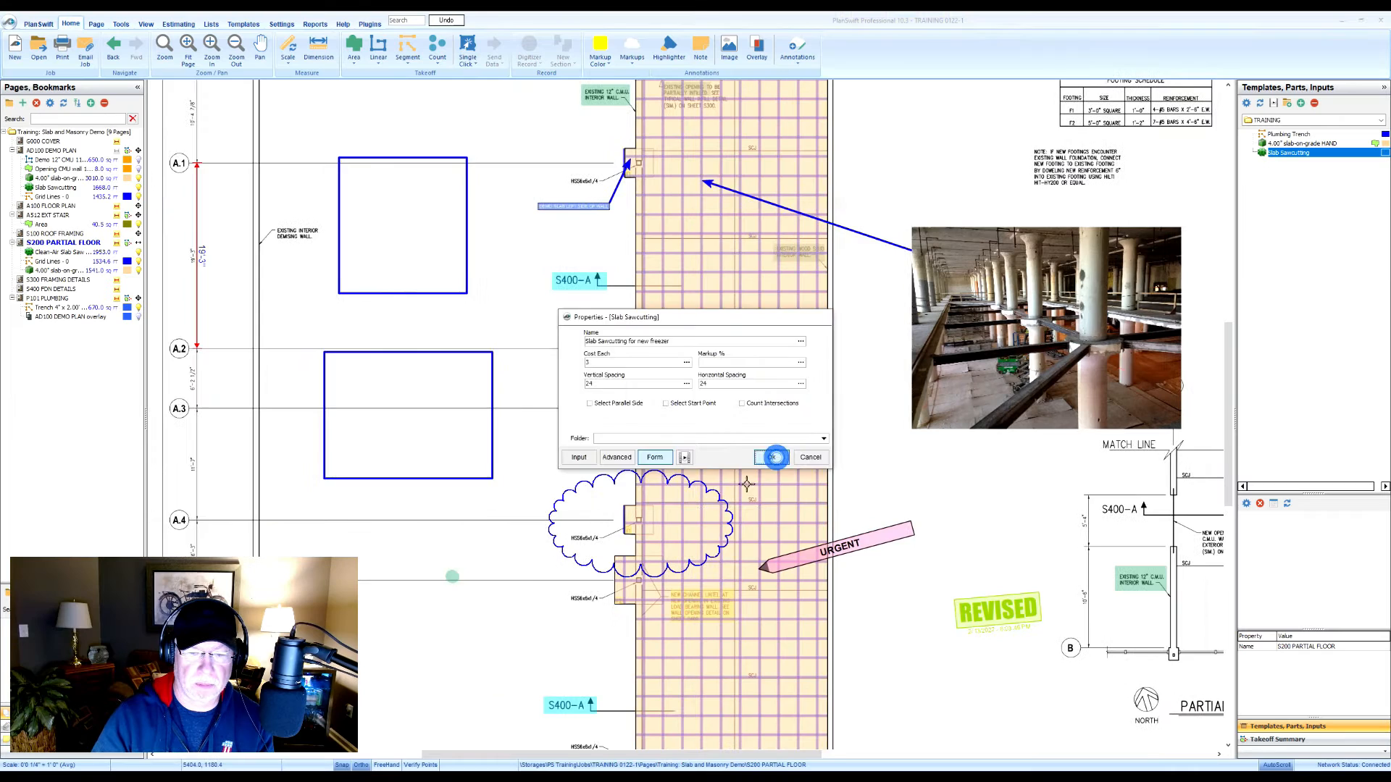
click(1061, 350)
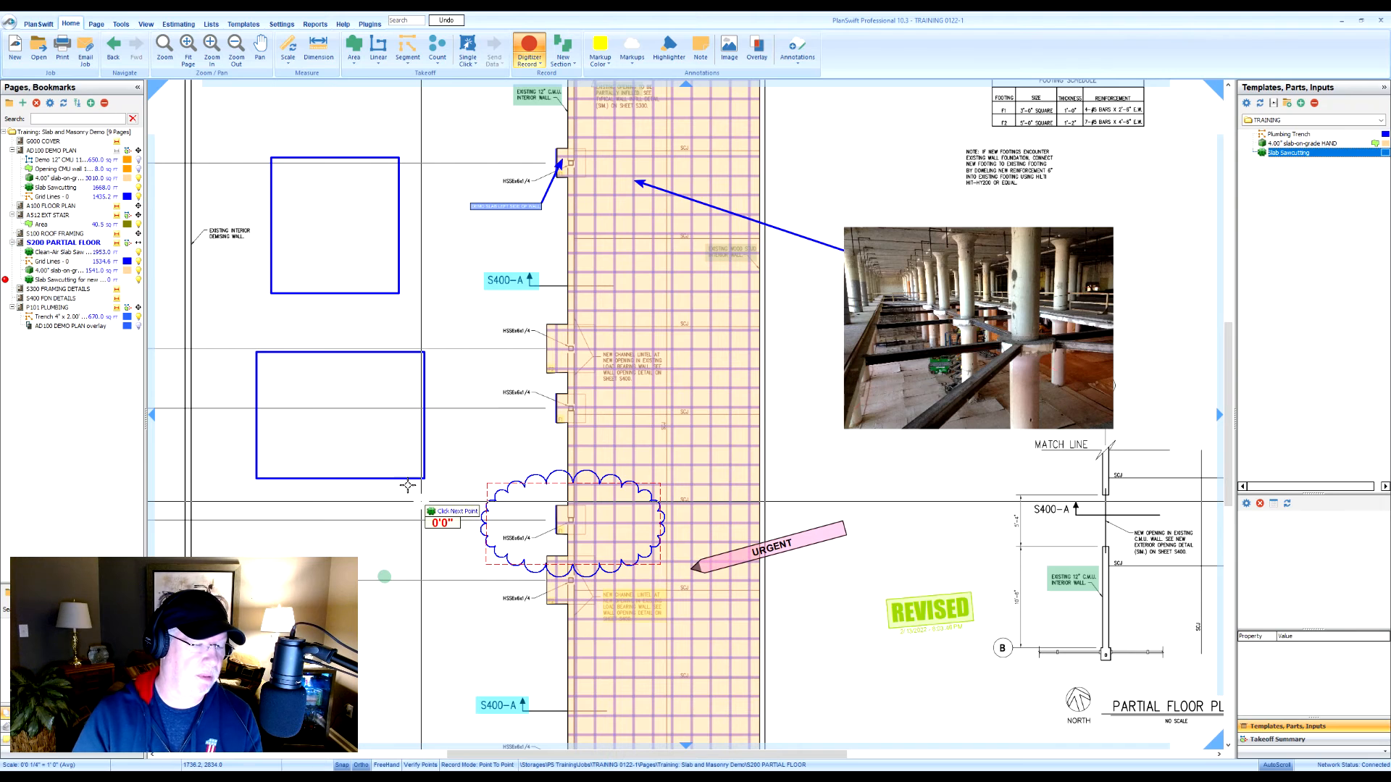
- Trace the four corners of the lower blue rectangle between gridlines A.2 and A.4 and finish recording the grid takeoff
click(257, 353)
click(425, 354)
click(425, 479)
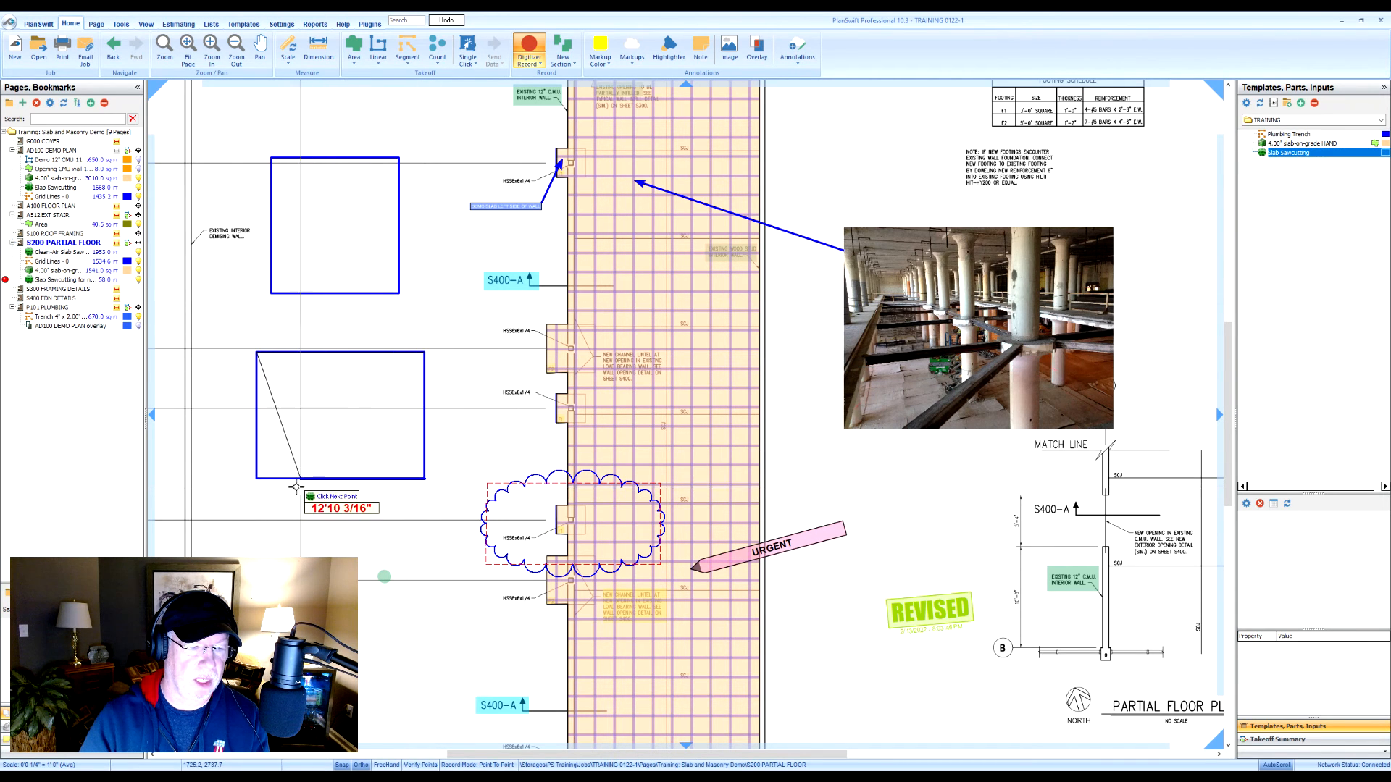
click(257, 479)
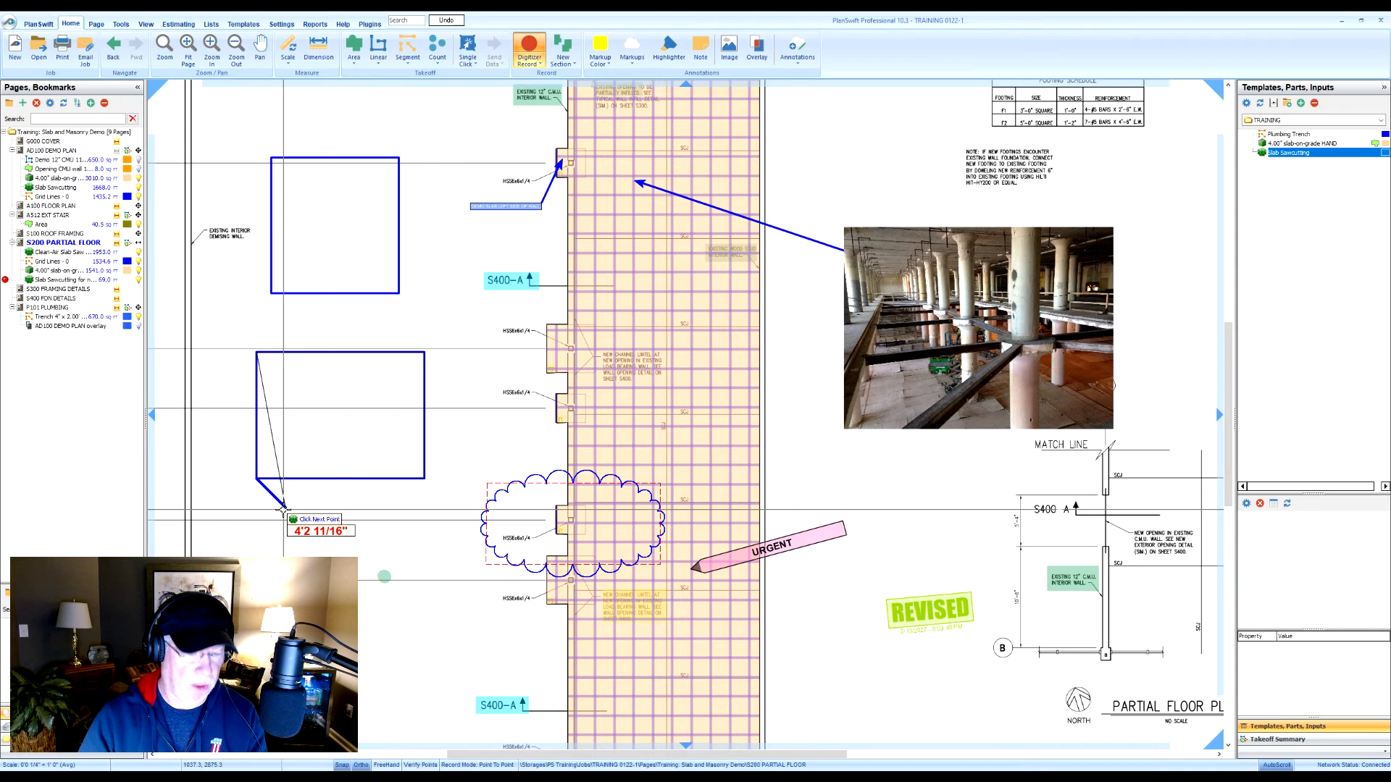
key(Escape)
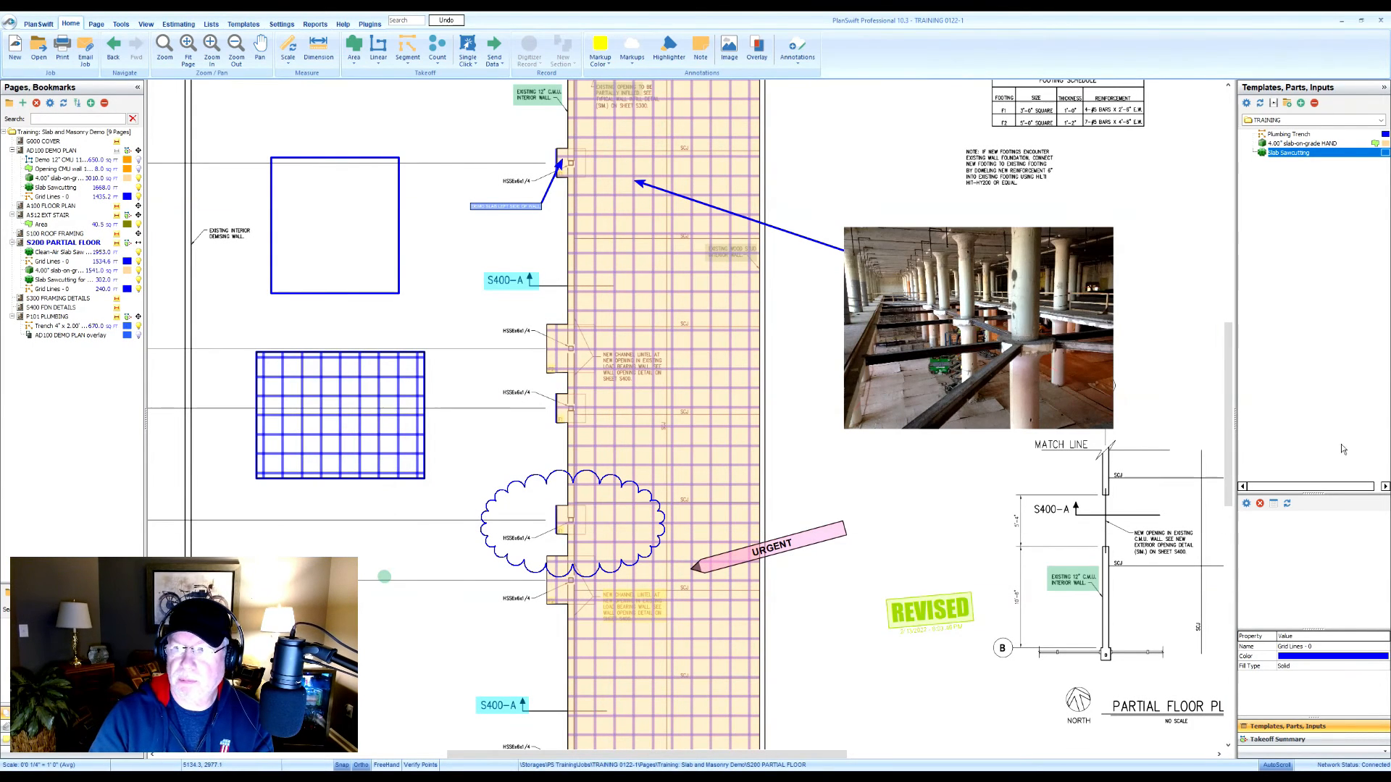
- Review the new freezer sawcutting quantity and price in the estimate, and return to the plan to inspect the grid
click(178, 24)
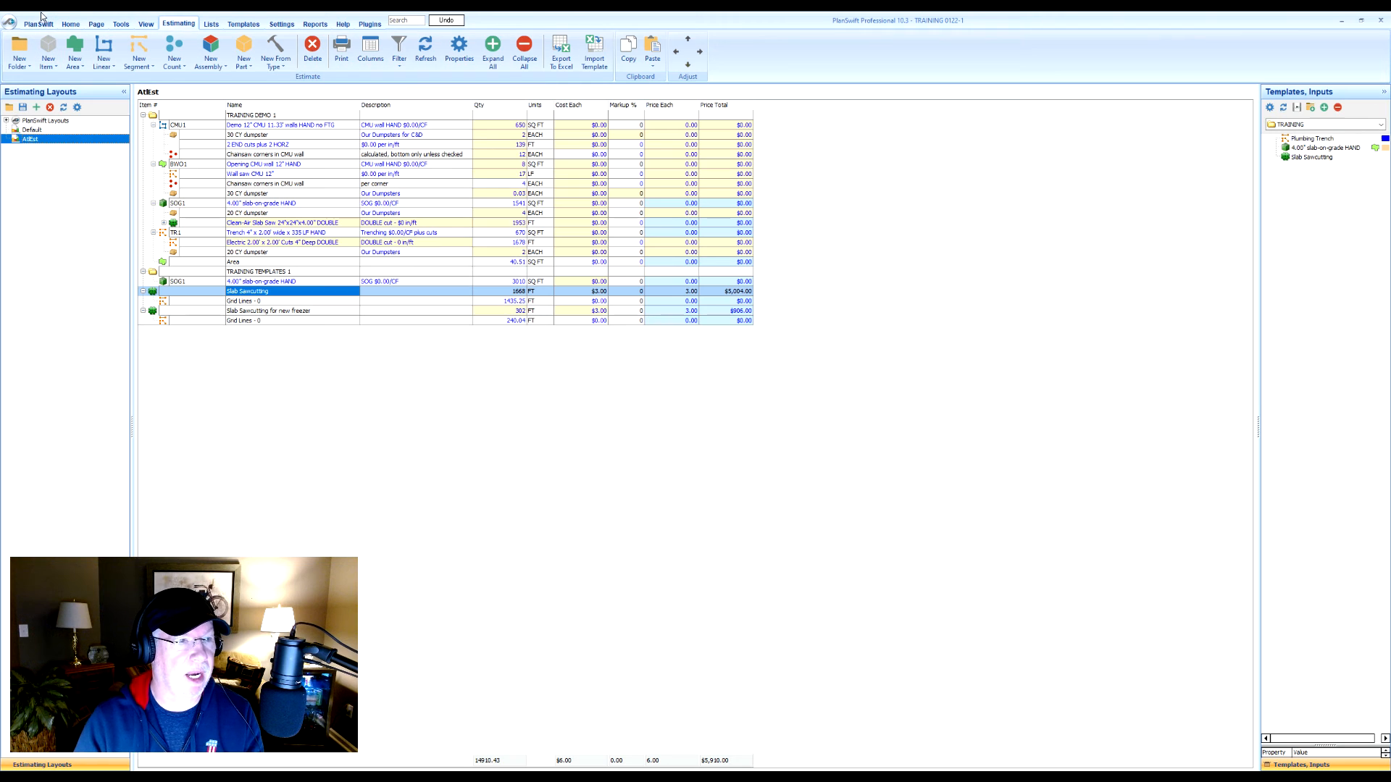
click(70, 24)
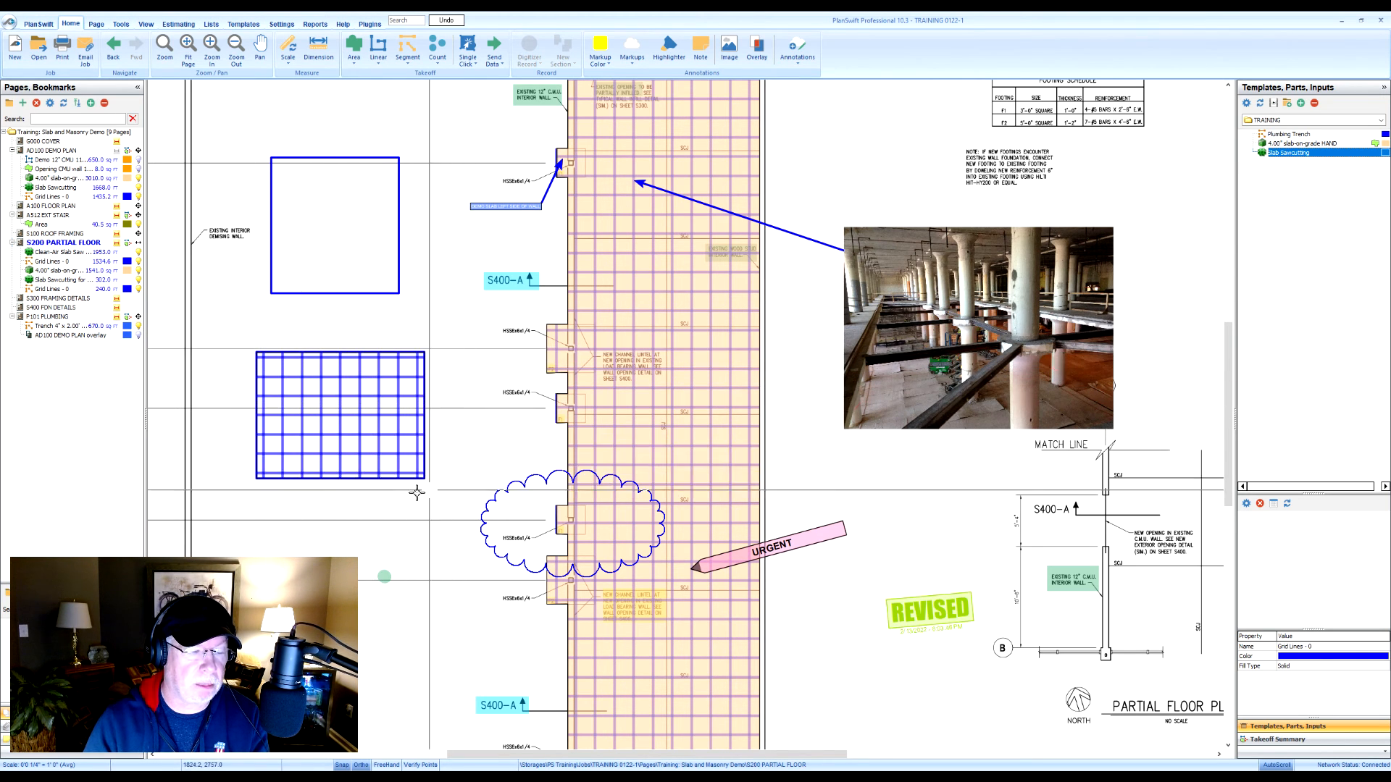
mouse_move(289, 474)
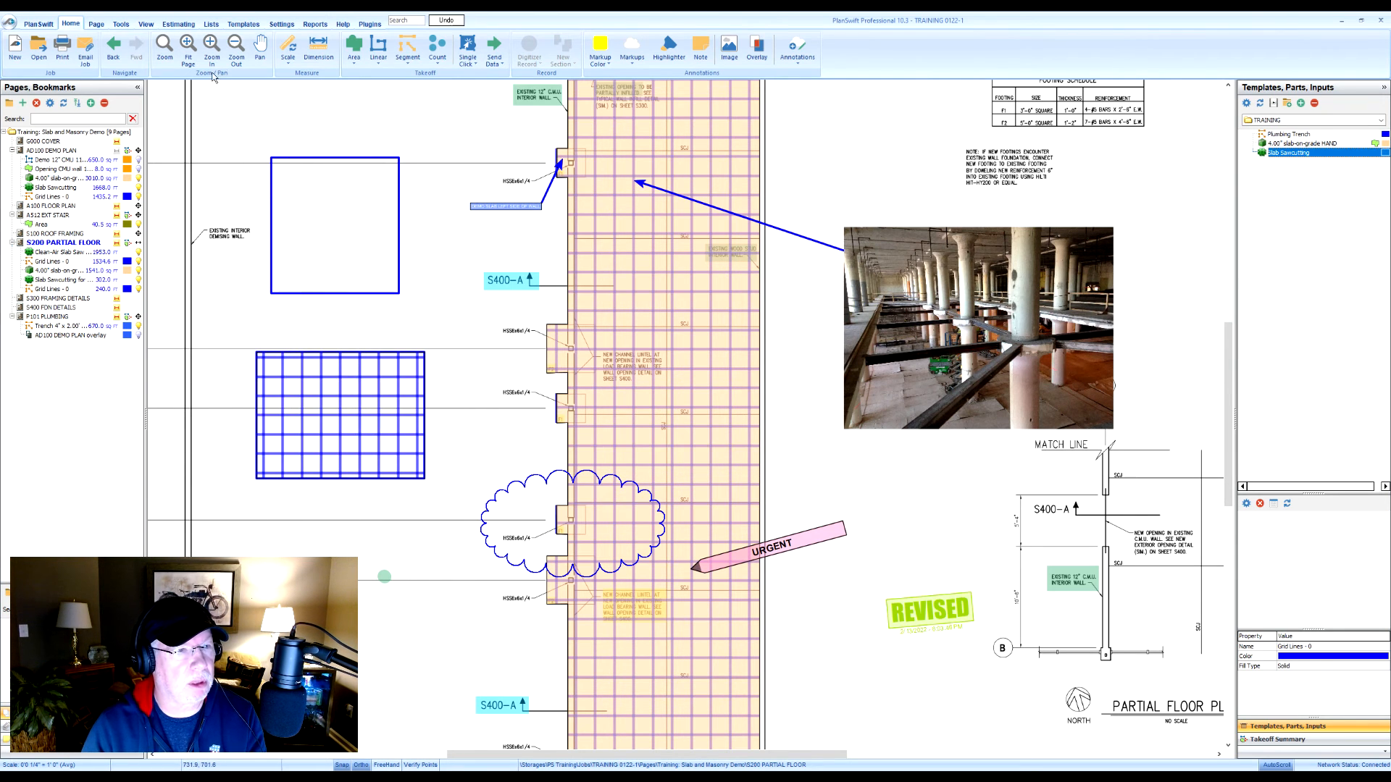
- Open the advanced properties of Slab Sawcutting for new freezer from the estimate and unlock its Qty formula
click(179, 23)
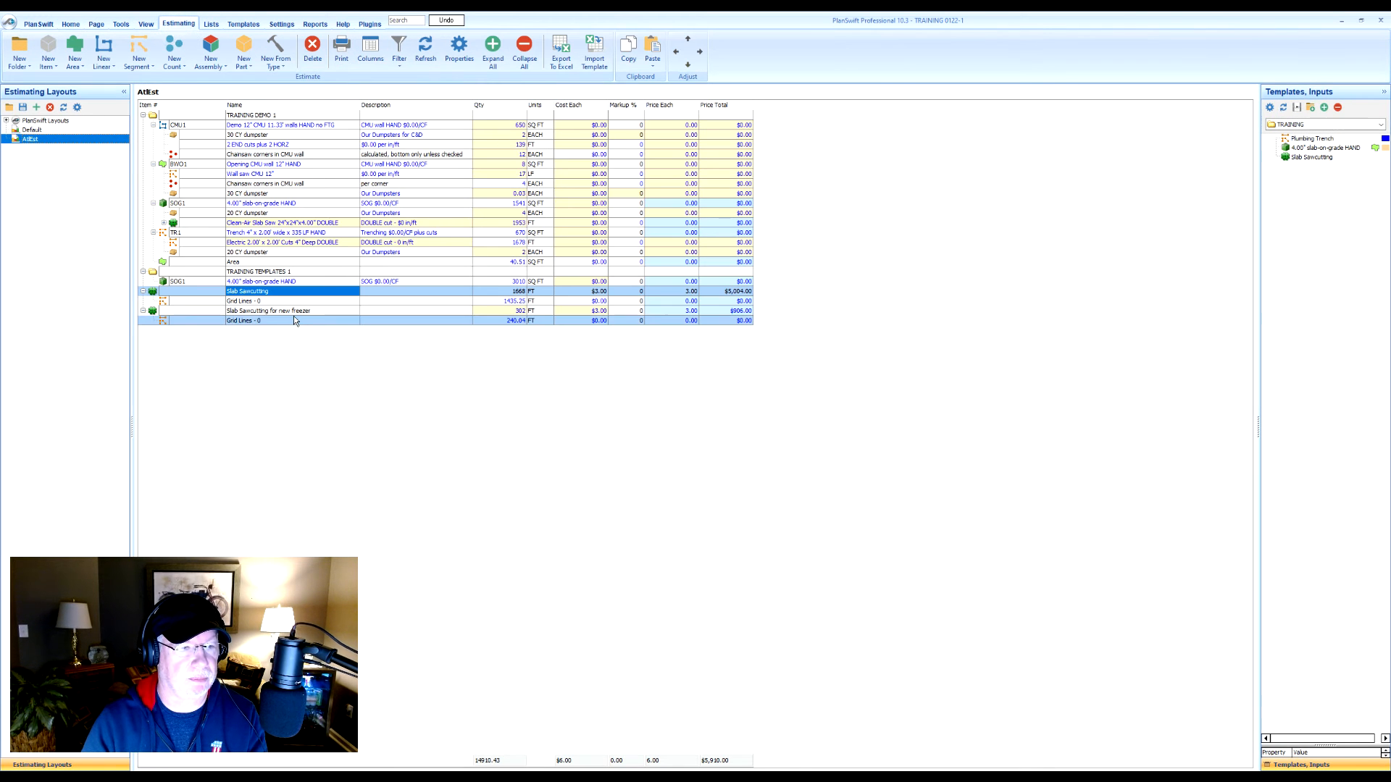
double_click(294, 311)
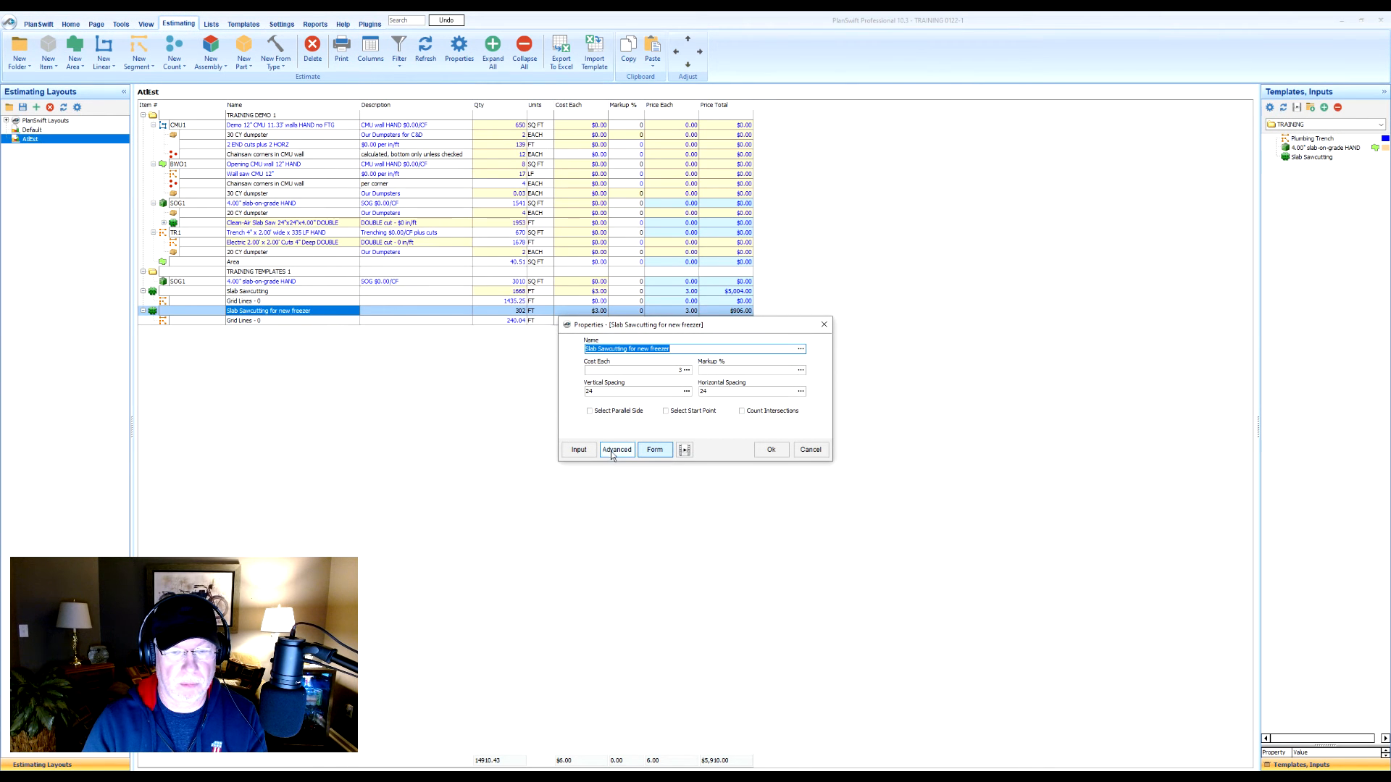
click(615, 450)
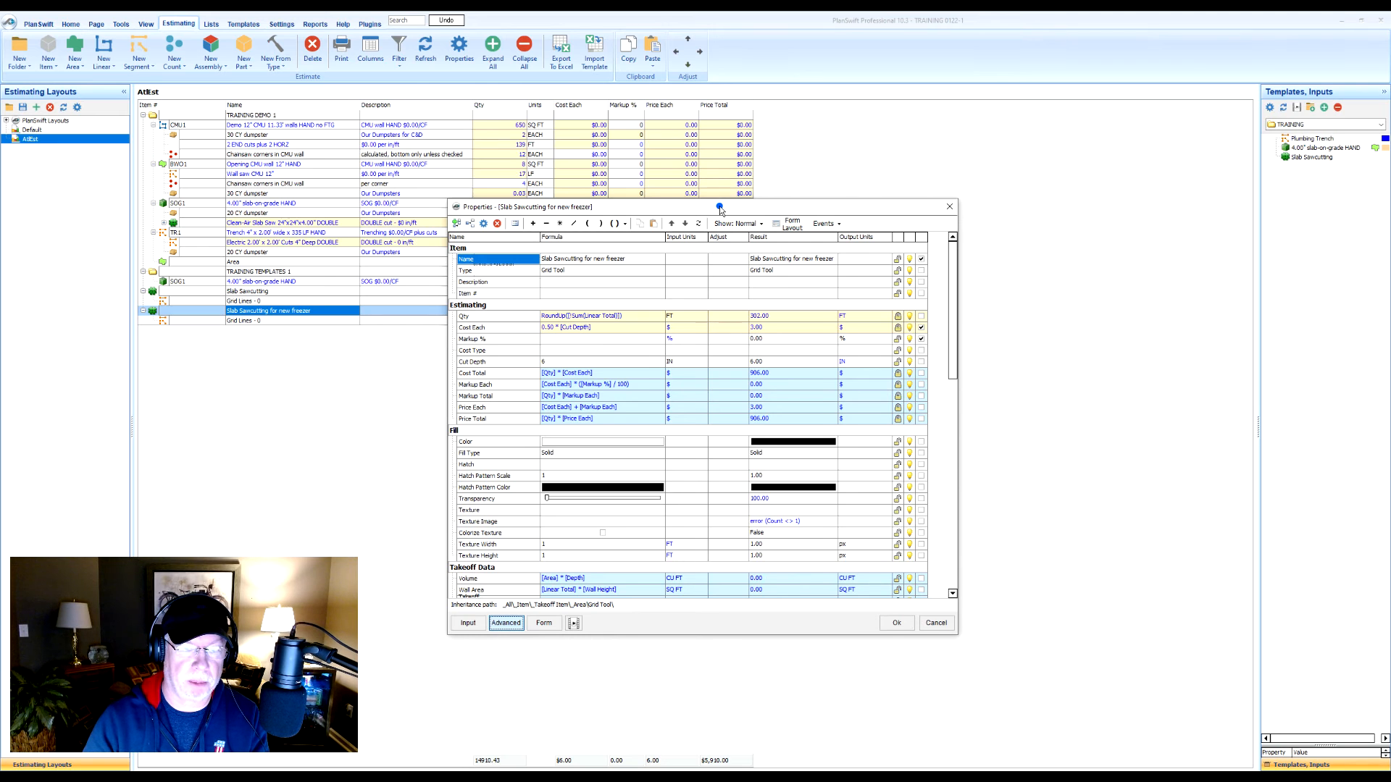
drag(719, 206, 716, 292)
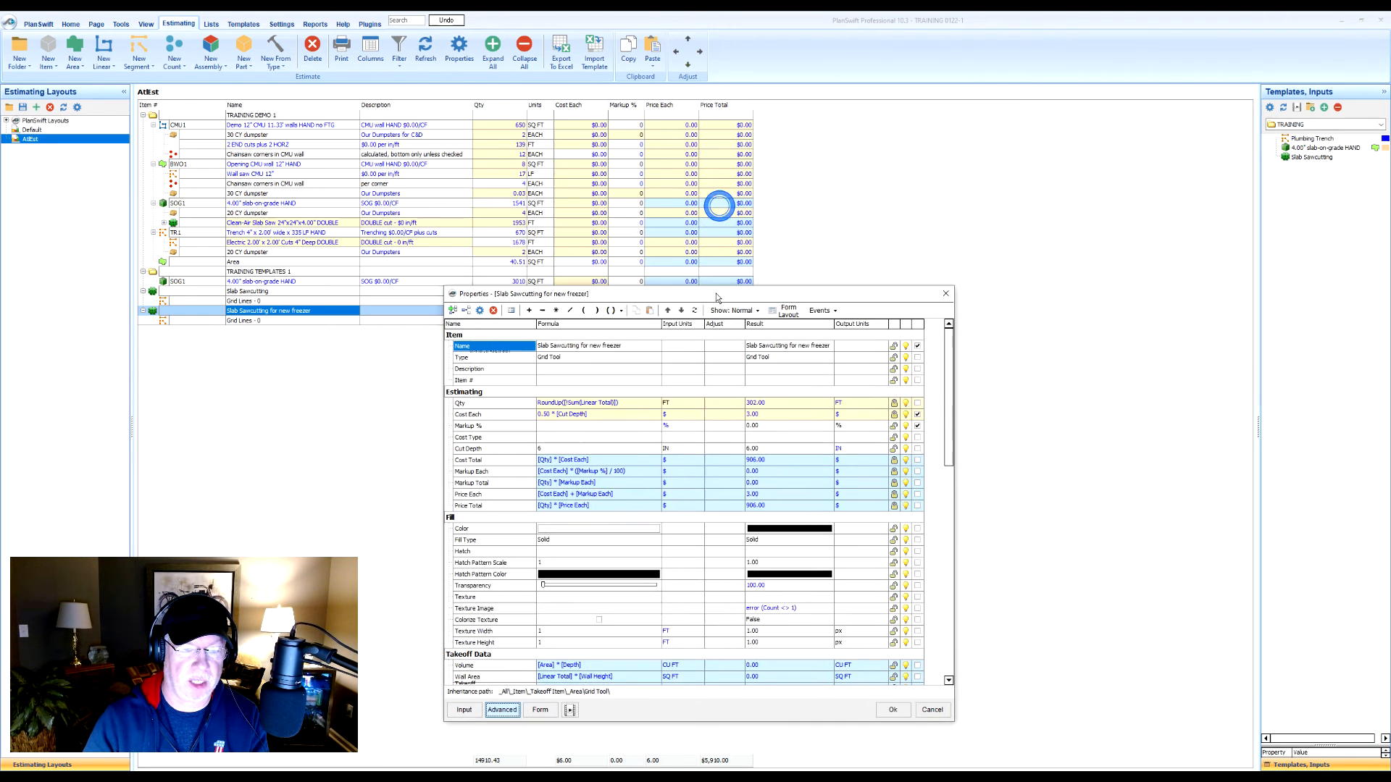
click(895, 406)
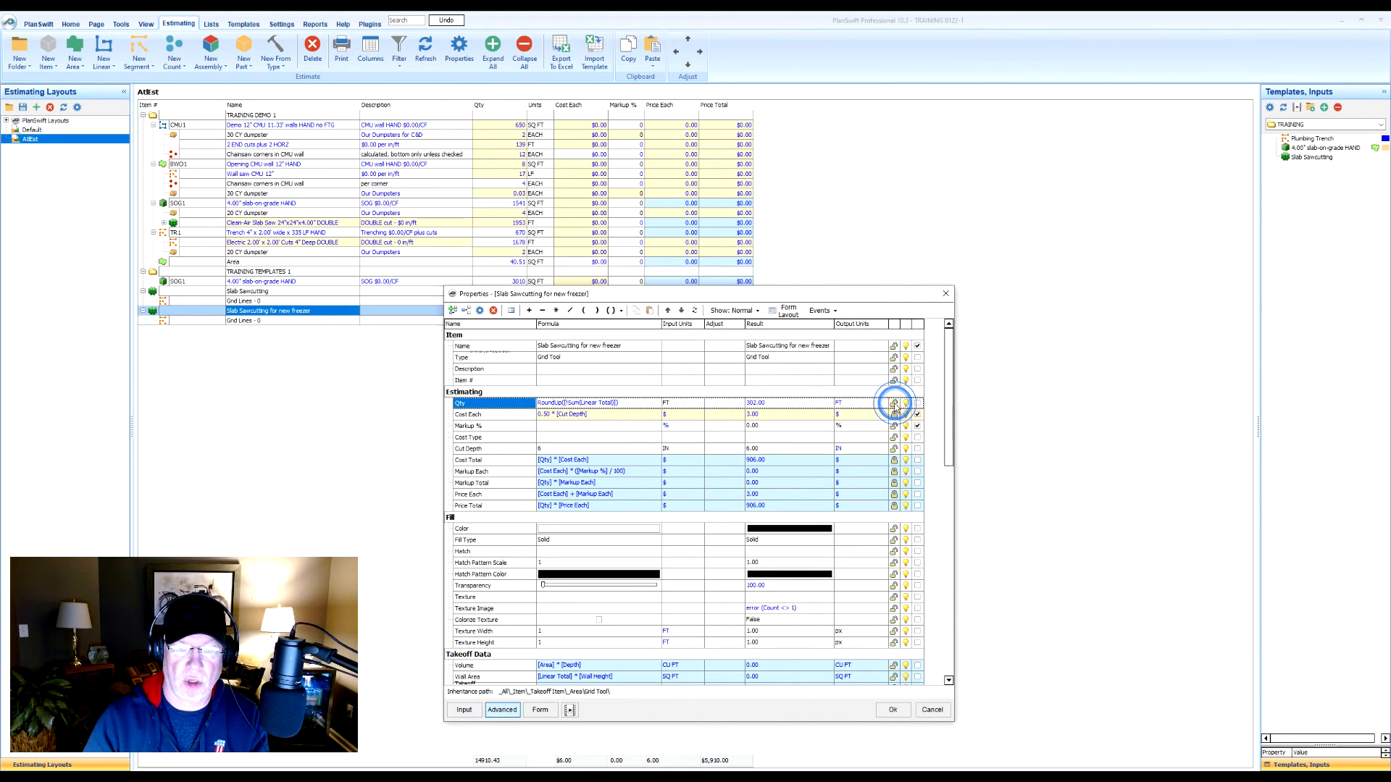
- Subtract [Linear Total] from [!Sum(Linear Total)] inside the RoundUp formula for Qty and save the properties
click(634, 404)
click(625, 403)
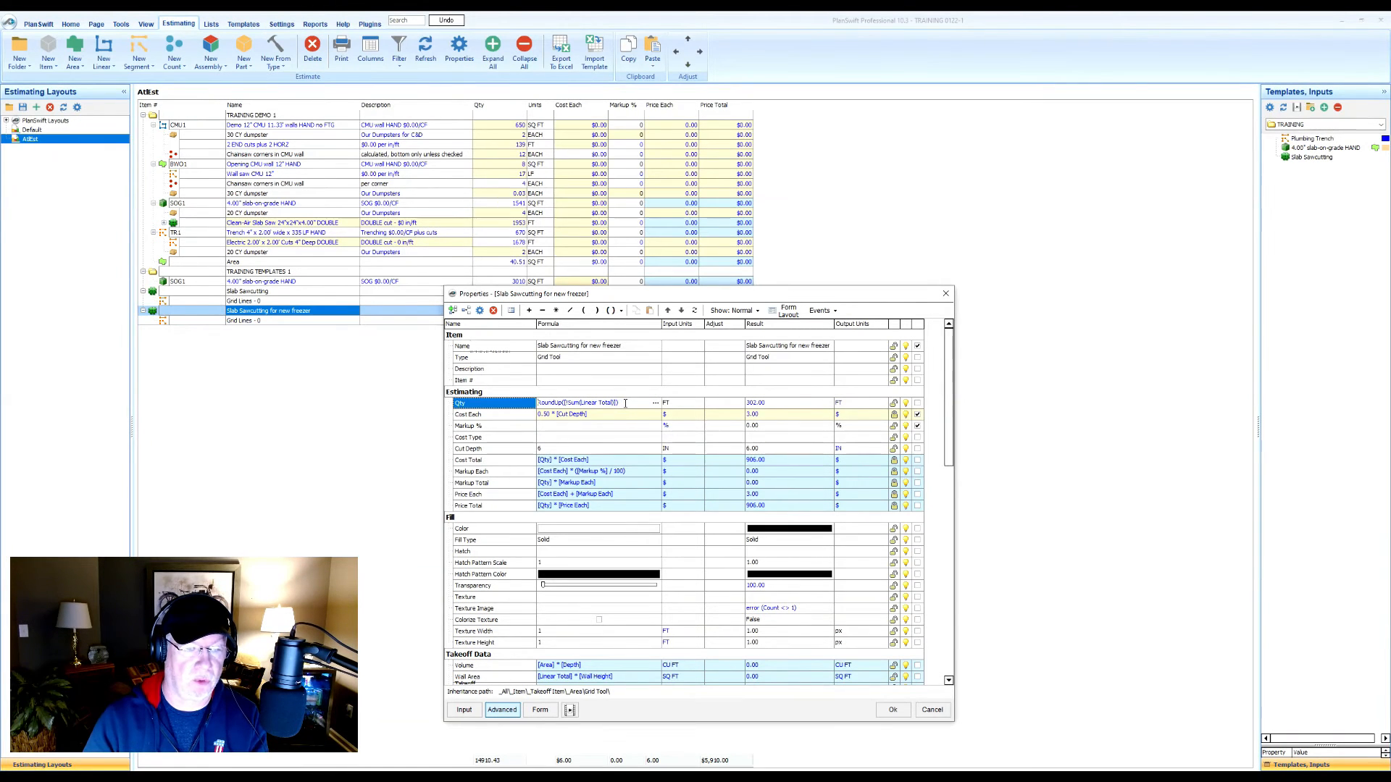
click(655, 403)
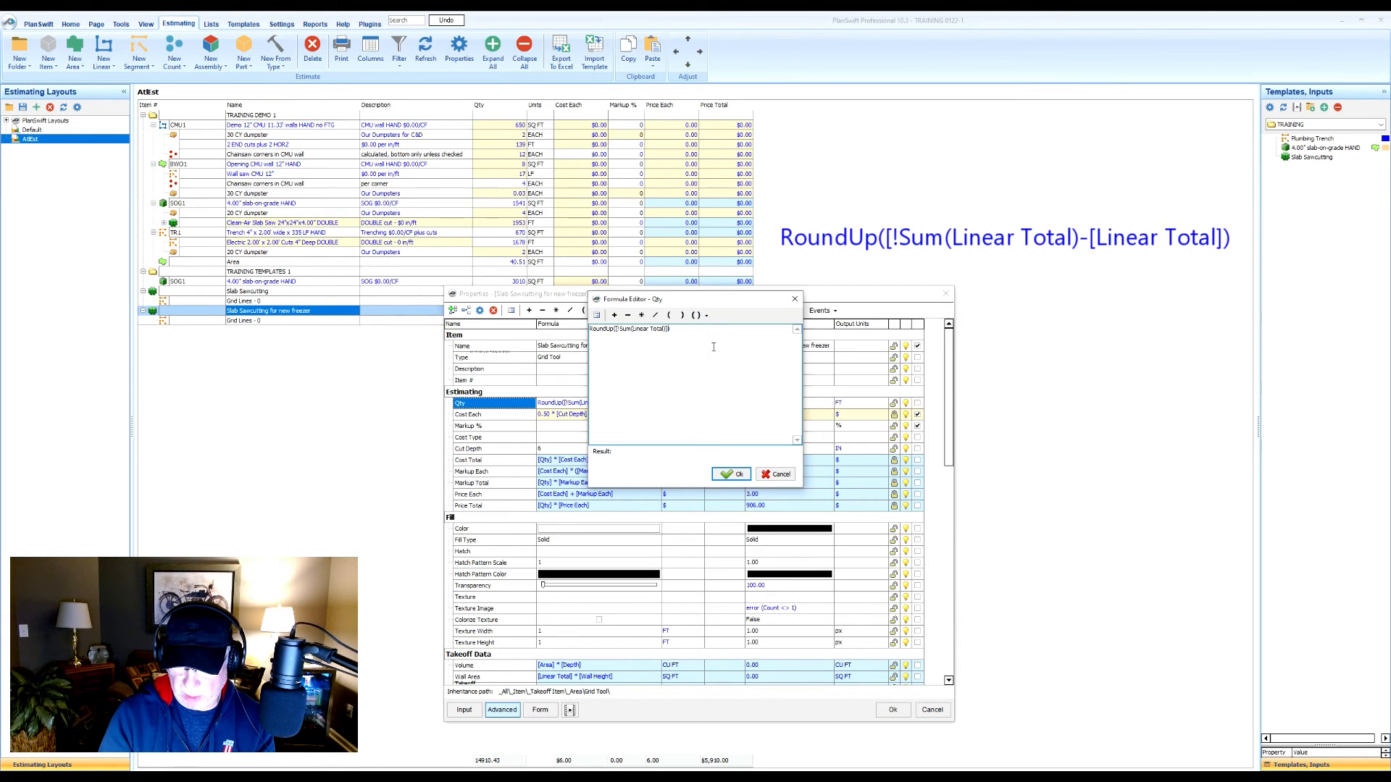
click(628, 314)
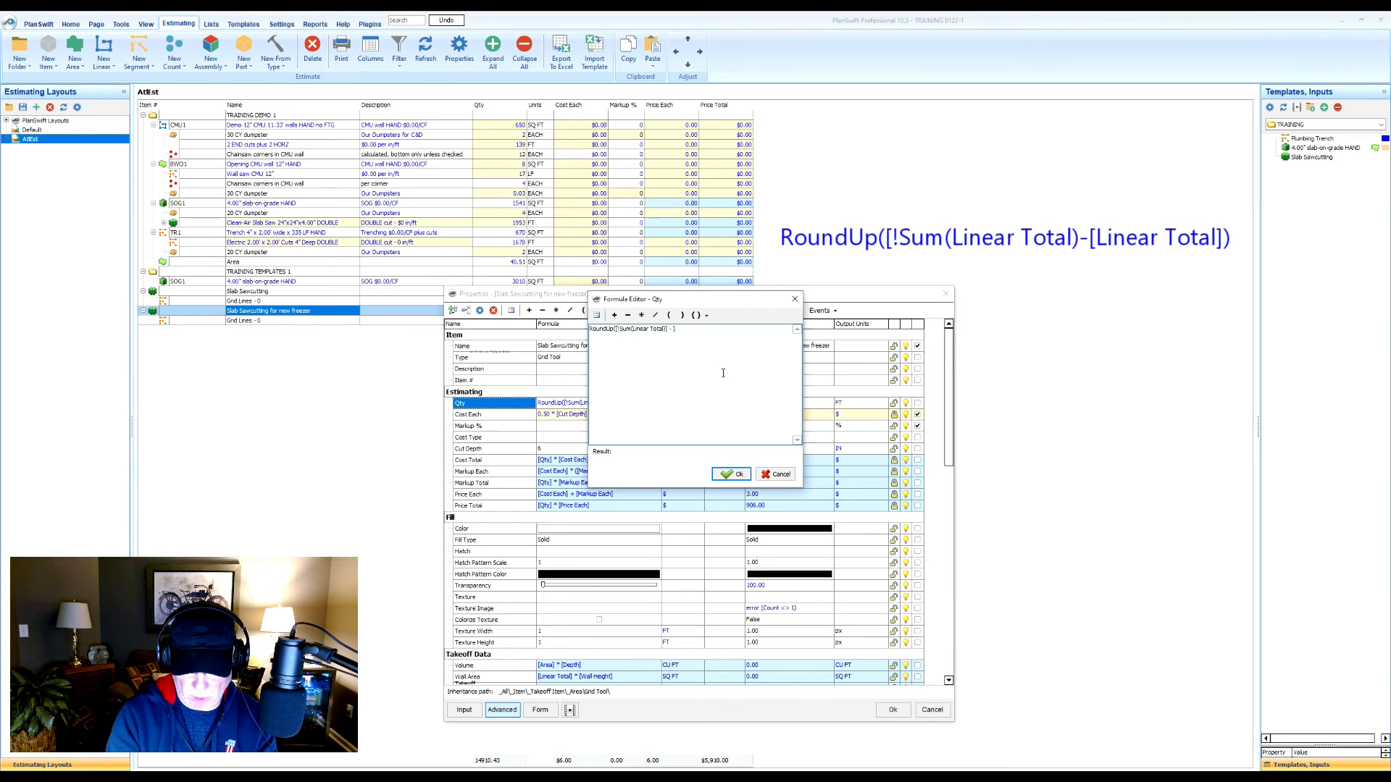
text(Line)
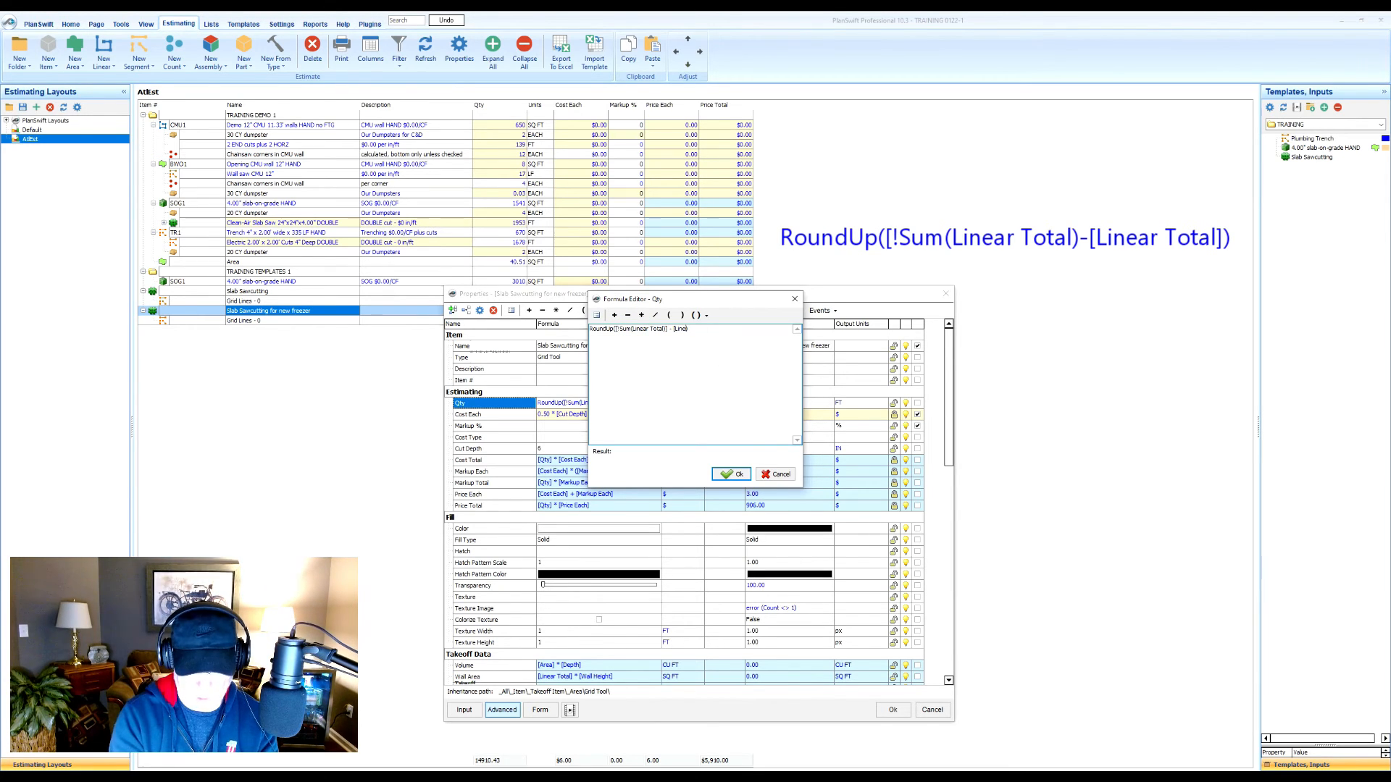
text(ar Total)
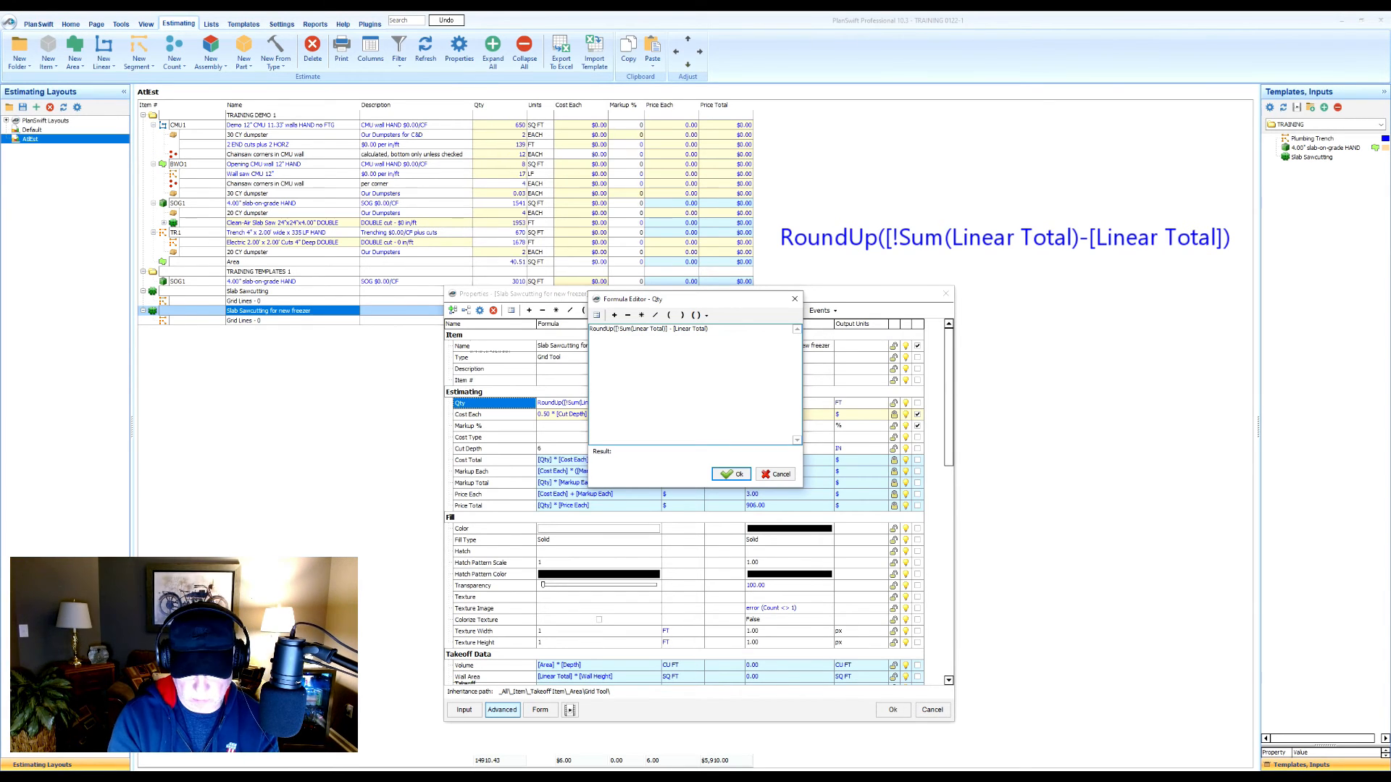
click(733, 473)
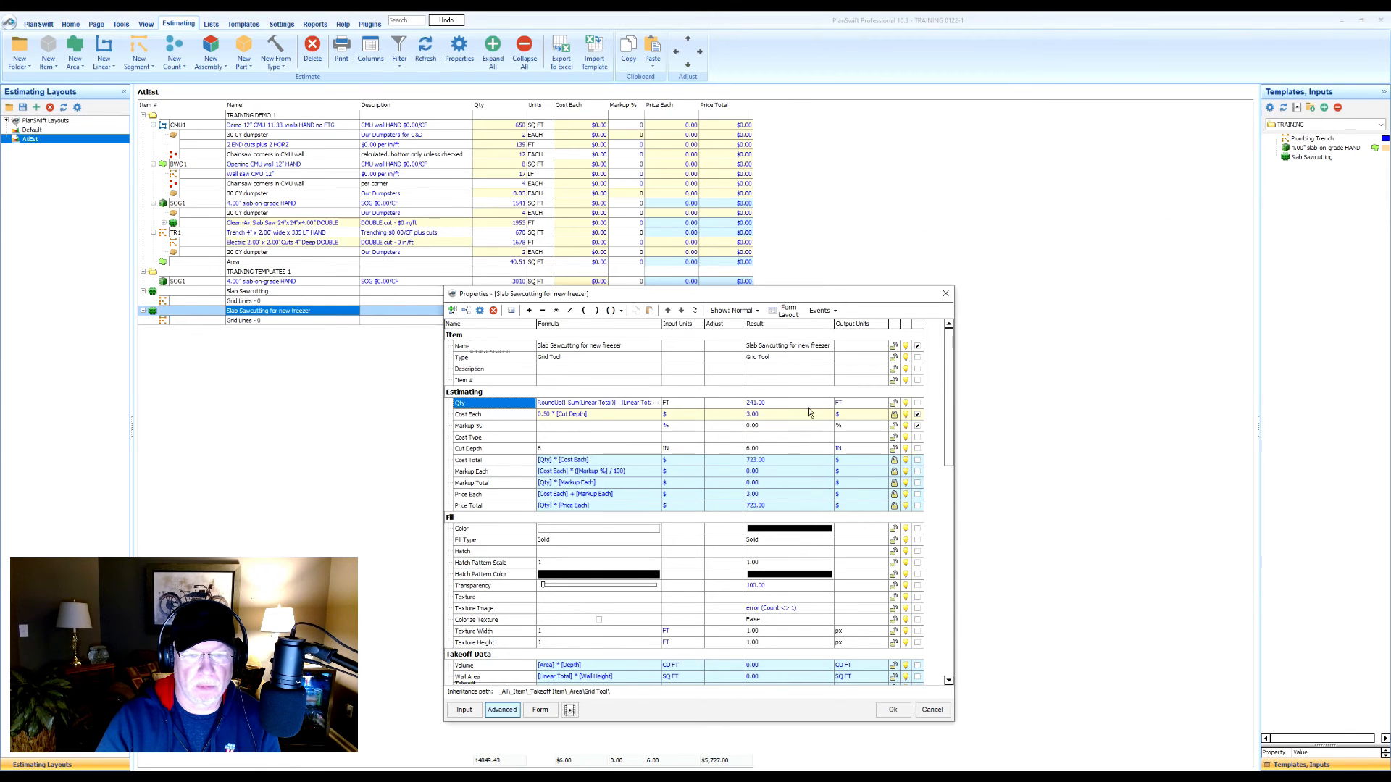
drag(776, 296, 902, 351)
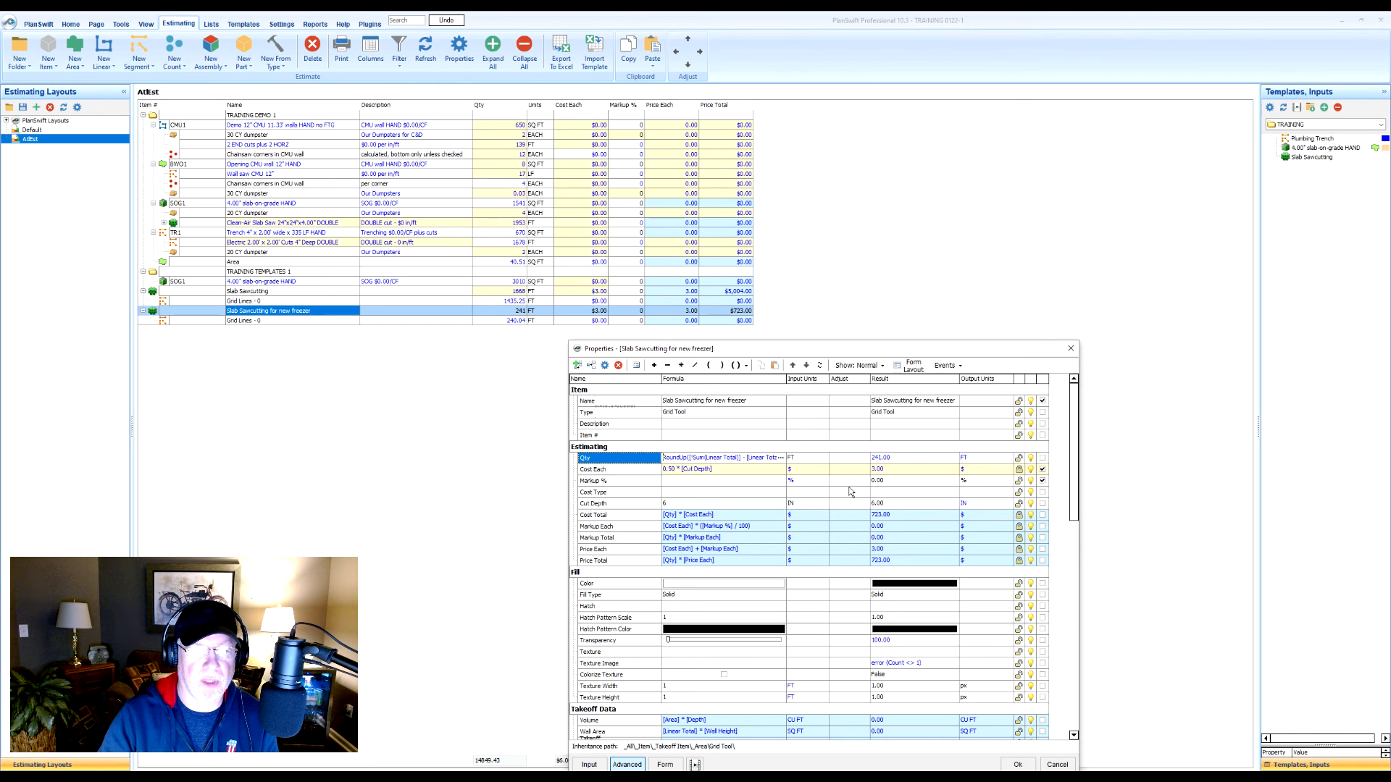
click(1018, 764)
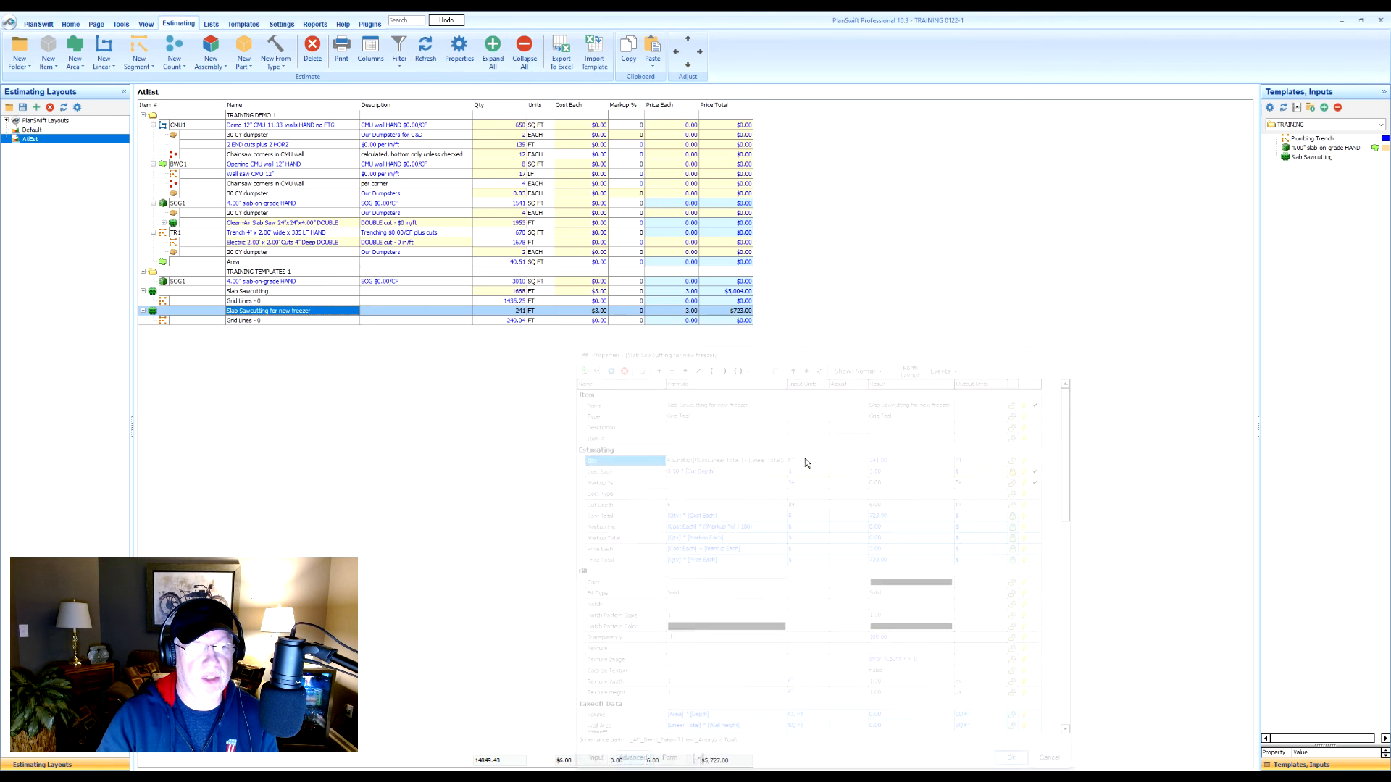
- Return to the plan and show the takeoff summary, widened enough to read the full Slab Sawcutting for new freezer entry
click(71, 24)
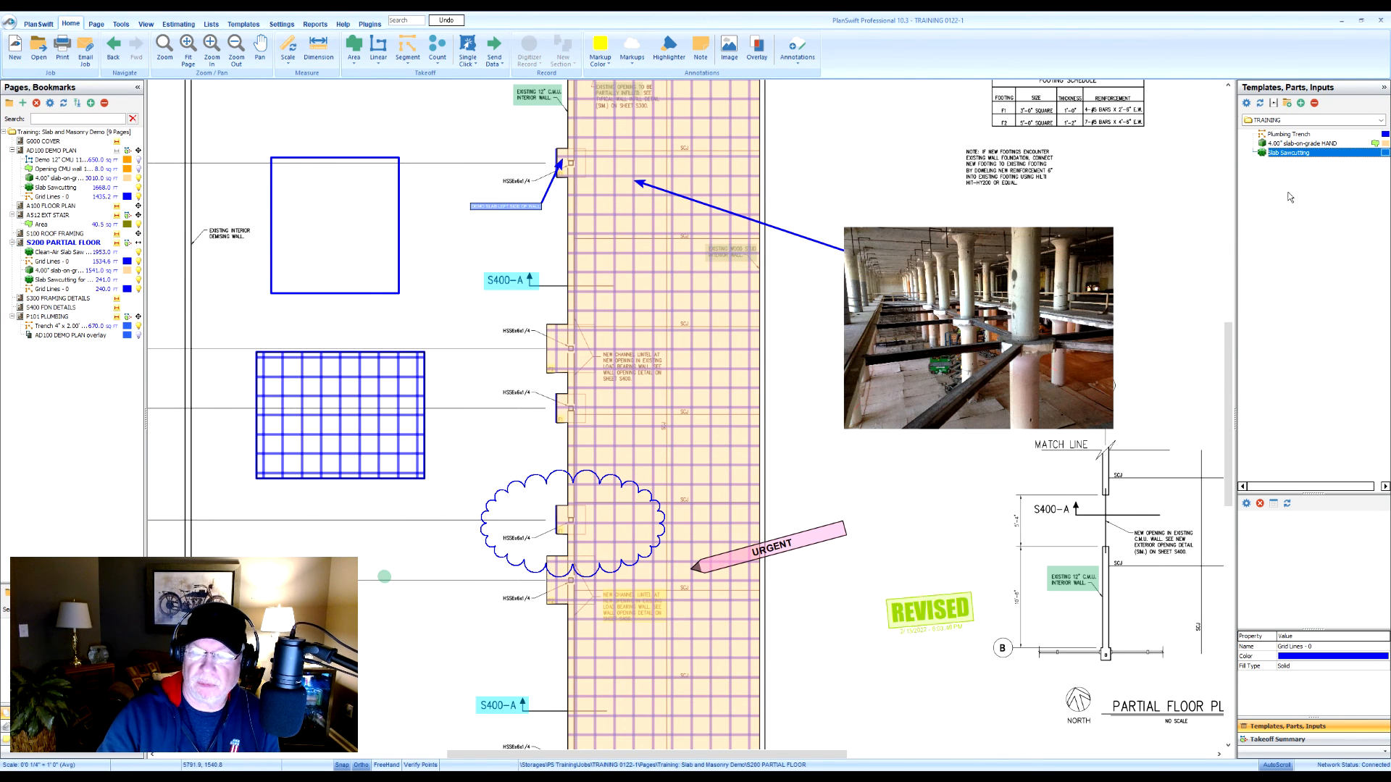
click(1277, 740)
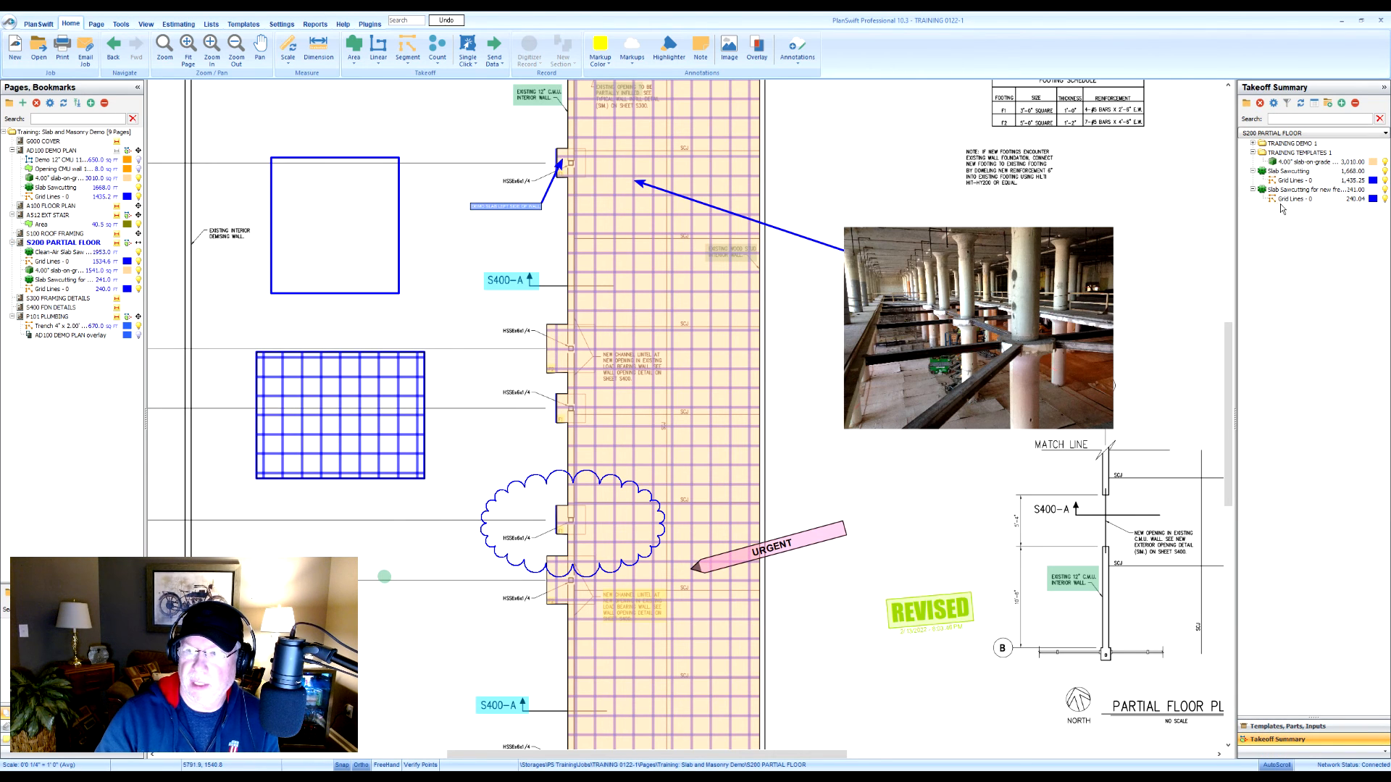
click(1287, 191)
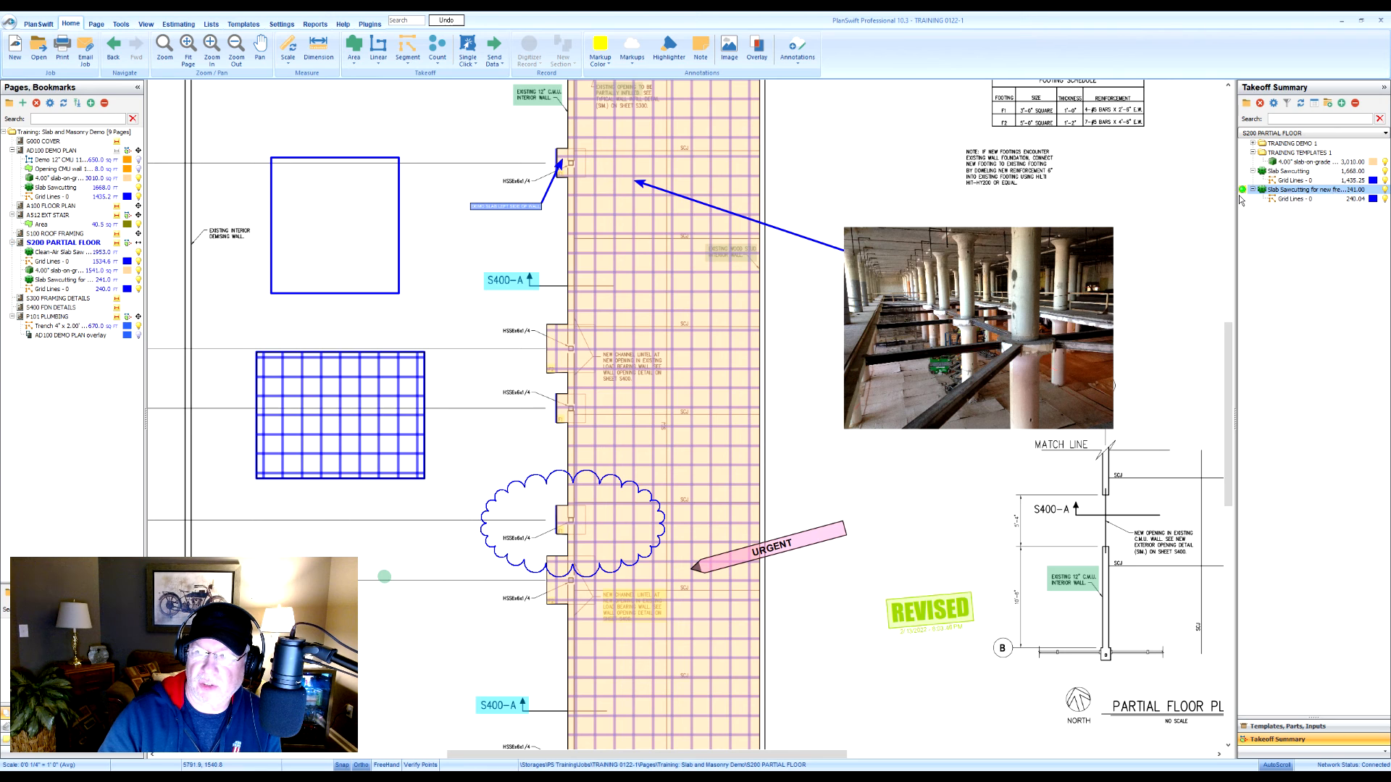
drag(1235, 197, 1203, 197)
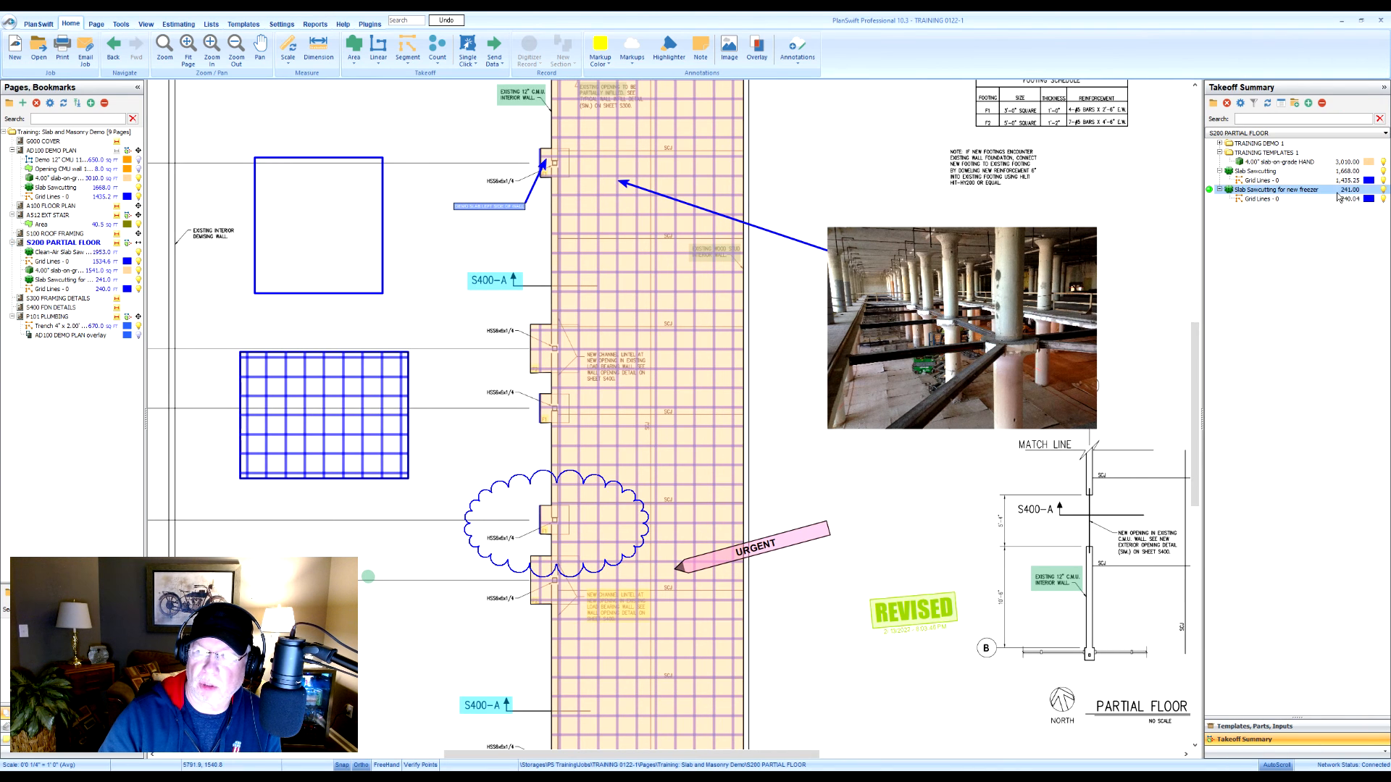
click(1339, 199)
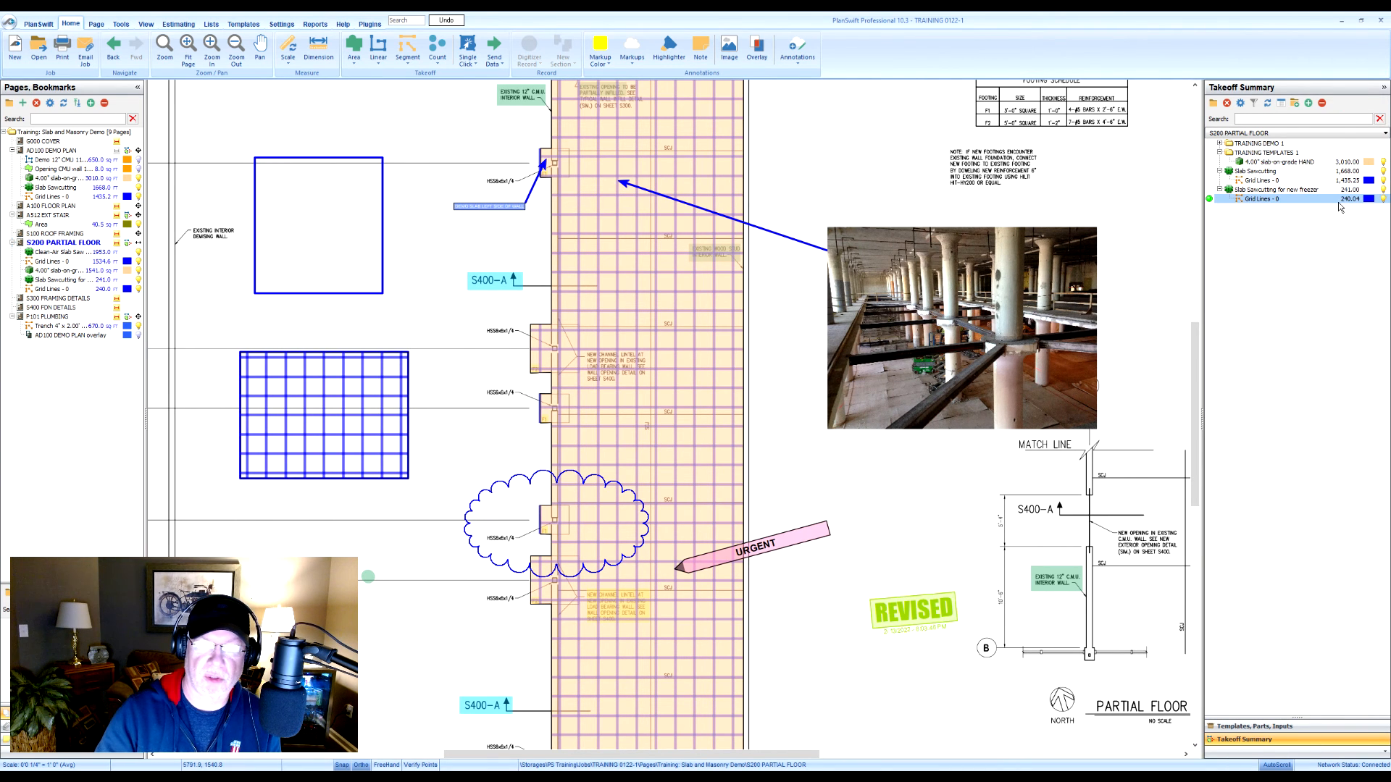
- Resume recording the Slab Sawcutting for new freezer takeoff and trace the upper blue rectangle between gridlines A.1 and A.2
click(1211, 191)
click(1209, 190)
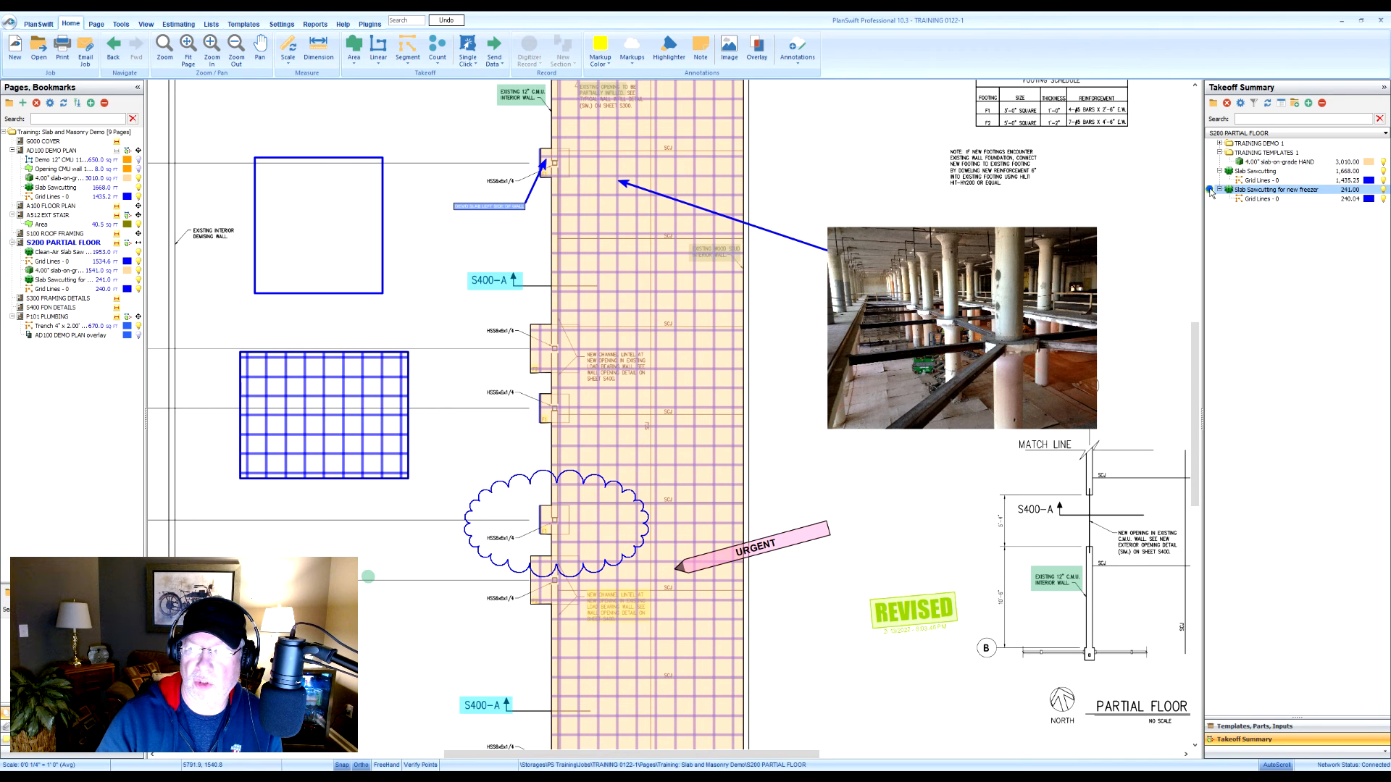
click(259, 159)
click(375, 158)
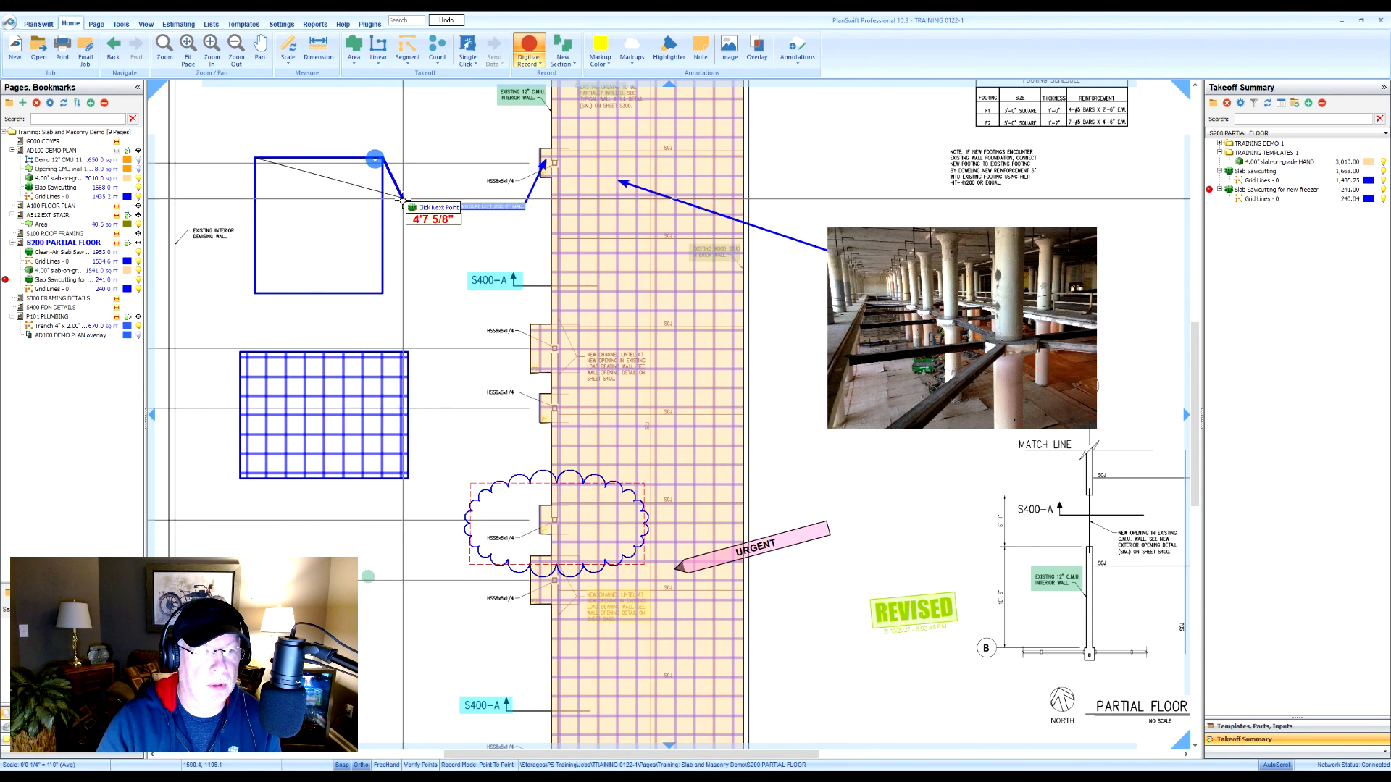
click(382, 293)
double_click(259, 293)
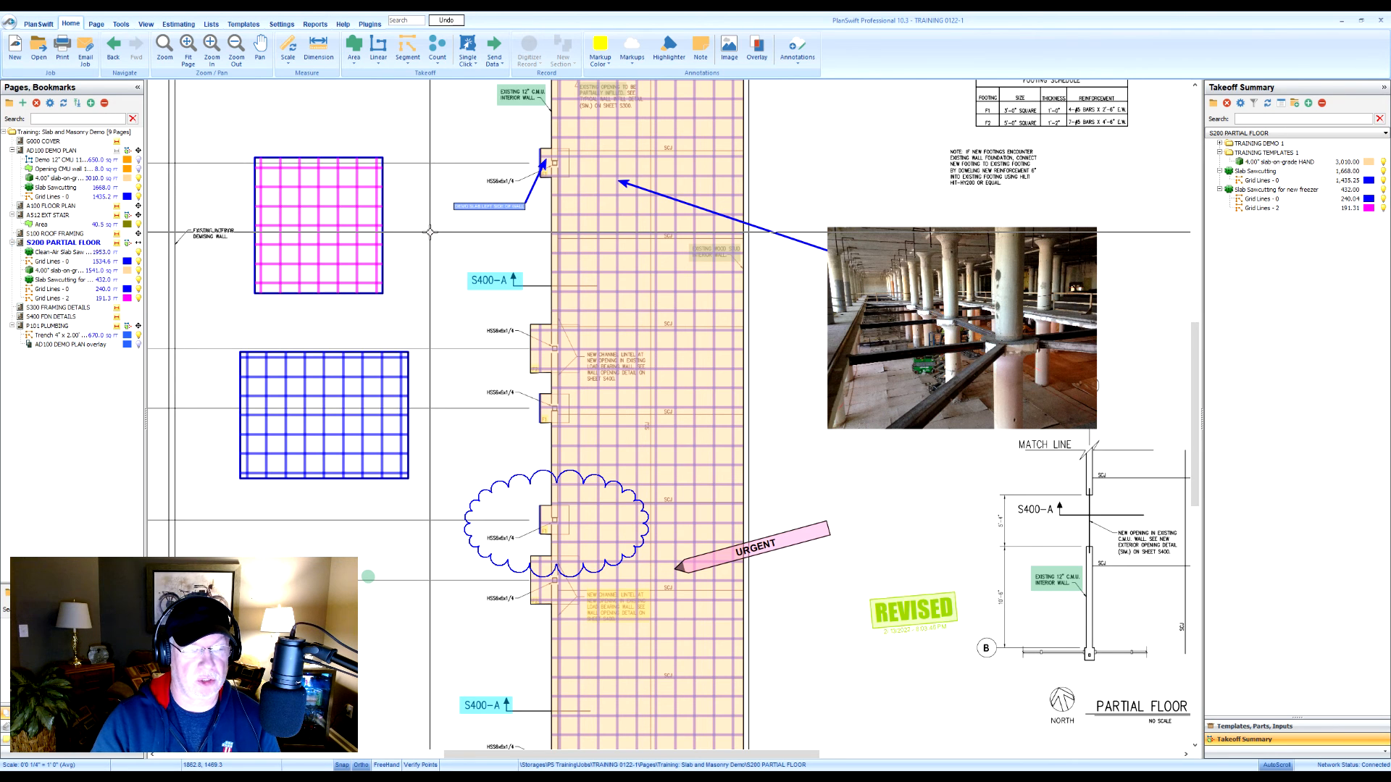
- Check the new freezer takeoff with its two grid line sub-items in the estimate and view both grids on the plan
click(176, 25)
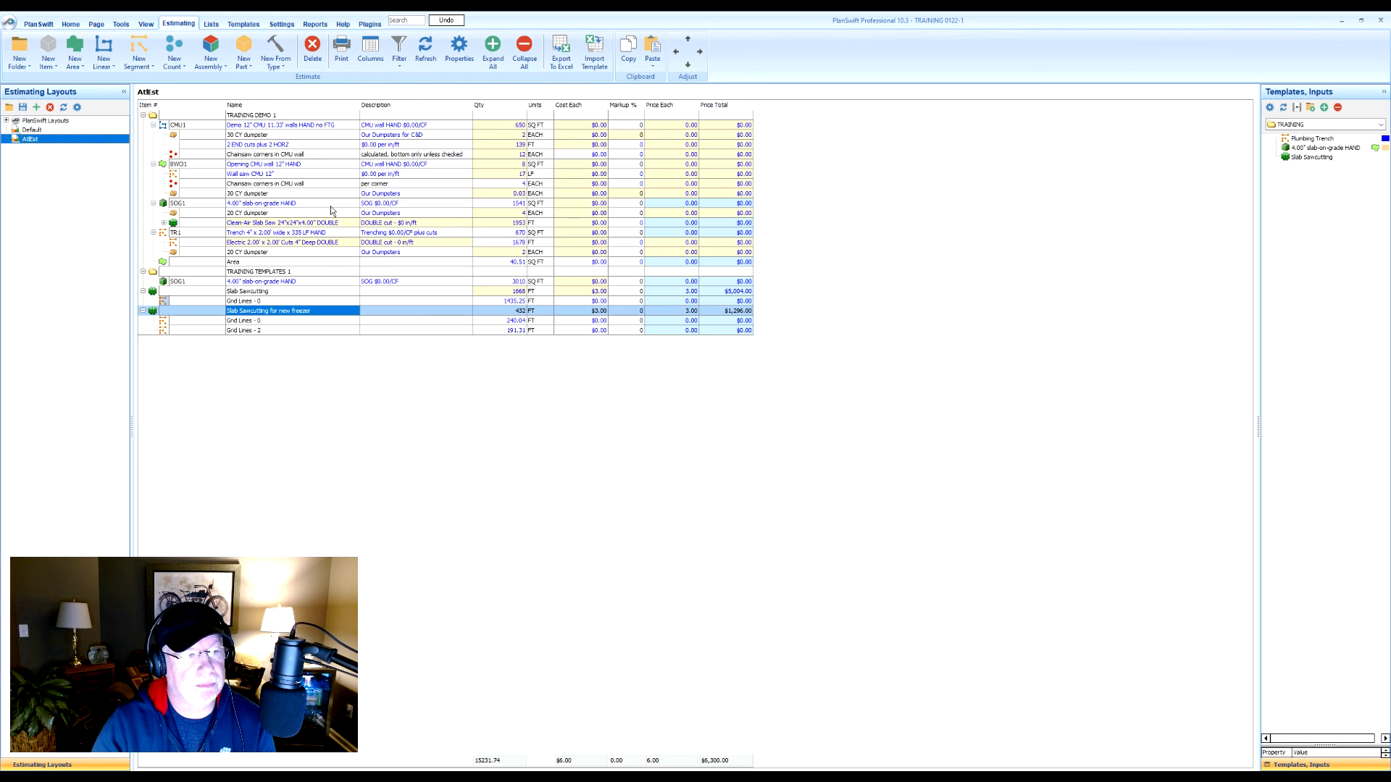
click(71, 24)
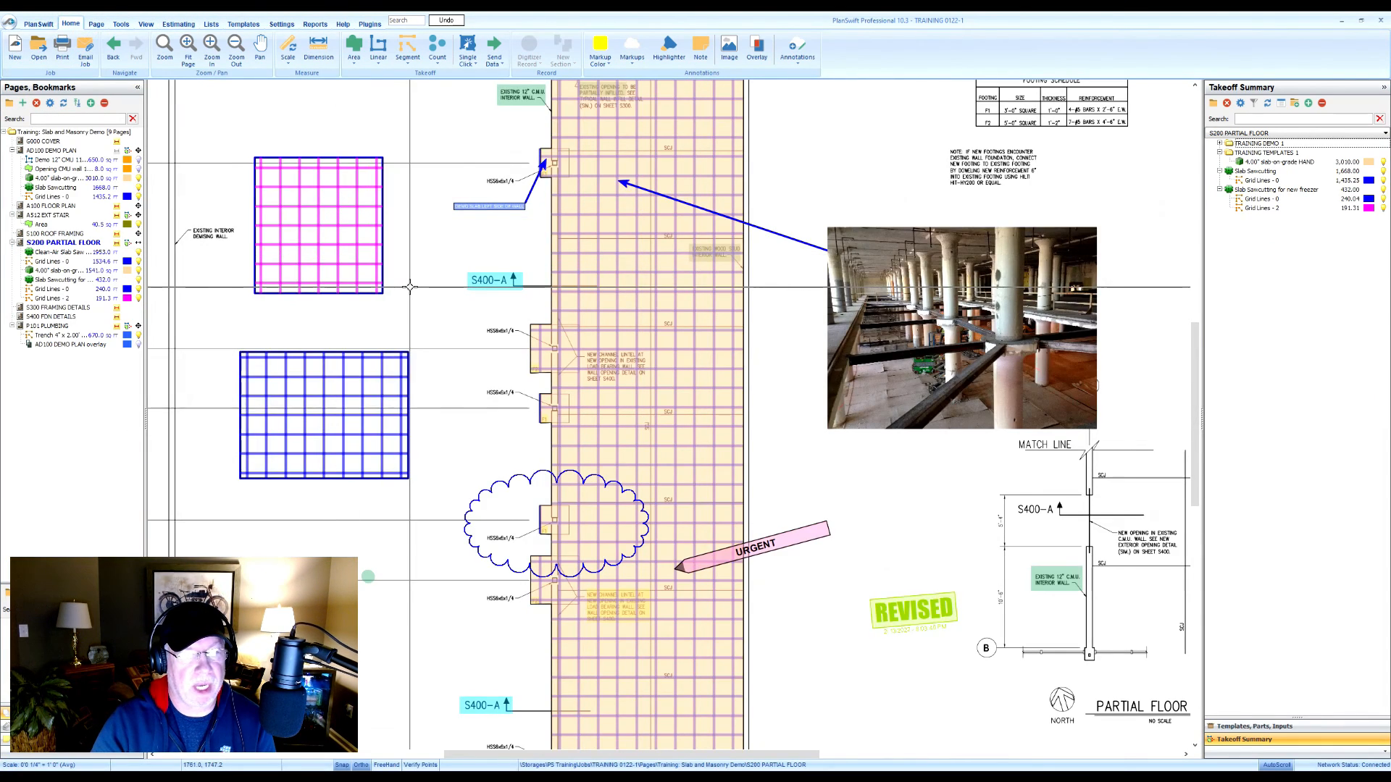
scroll(410, 288, down, 2)
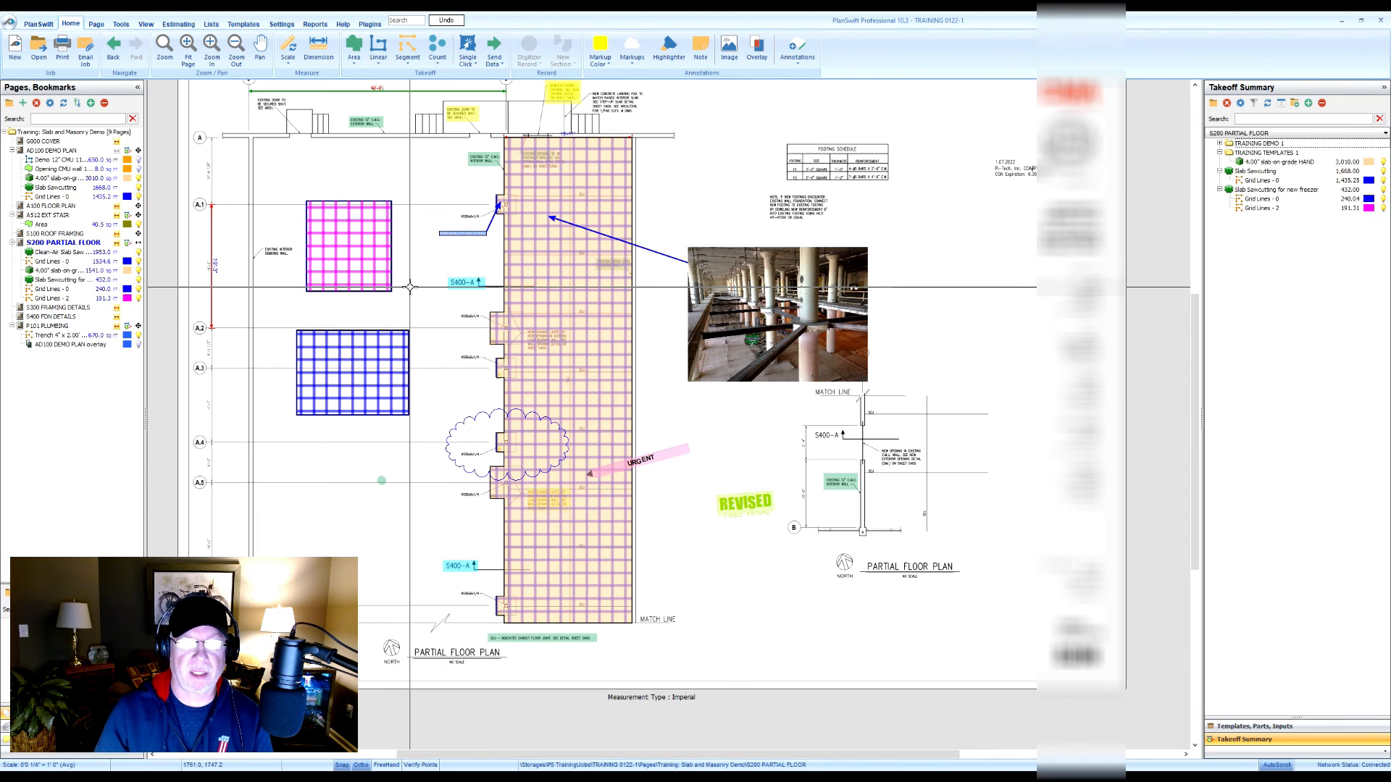